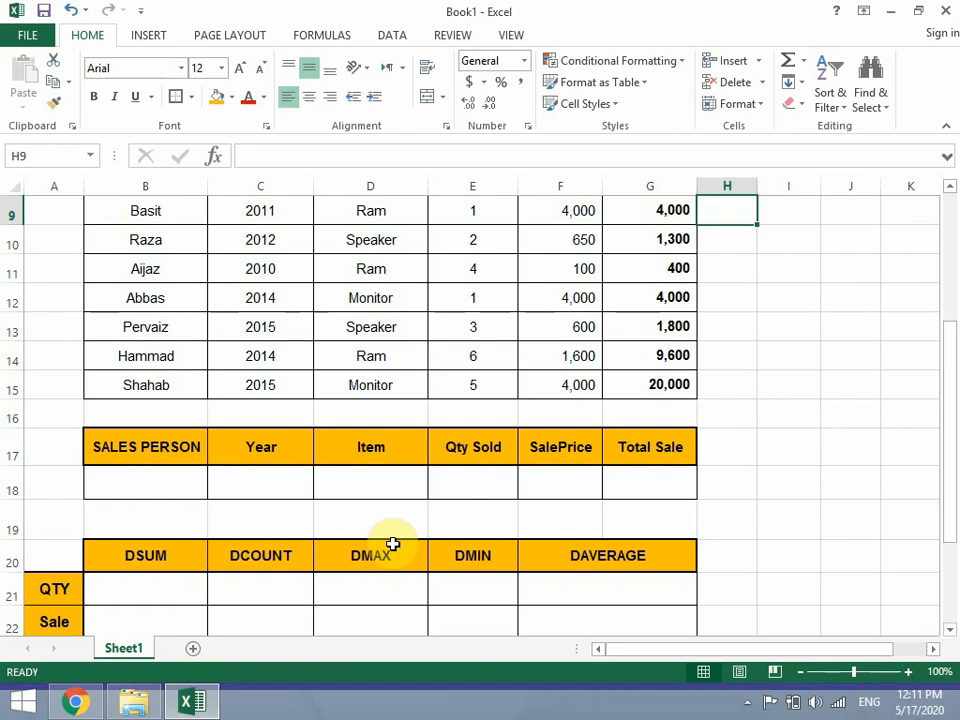
# - Examine the sales report data, the criteria table beneath it, and the DSUM, DCOUNT, DMAX, DMIN and DAVERAGE table
pyautogui.scroll(2, 392, 544)
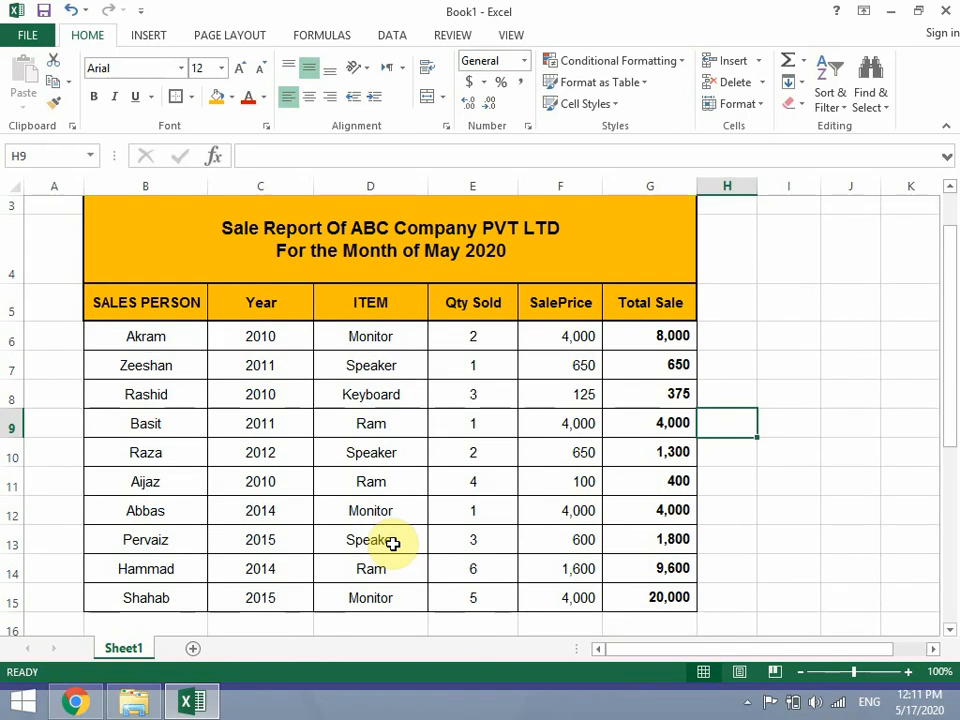
pyautogui.scroll(-1, 392, 541)
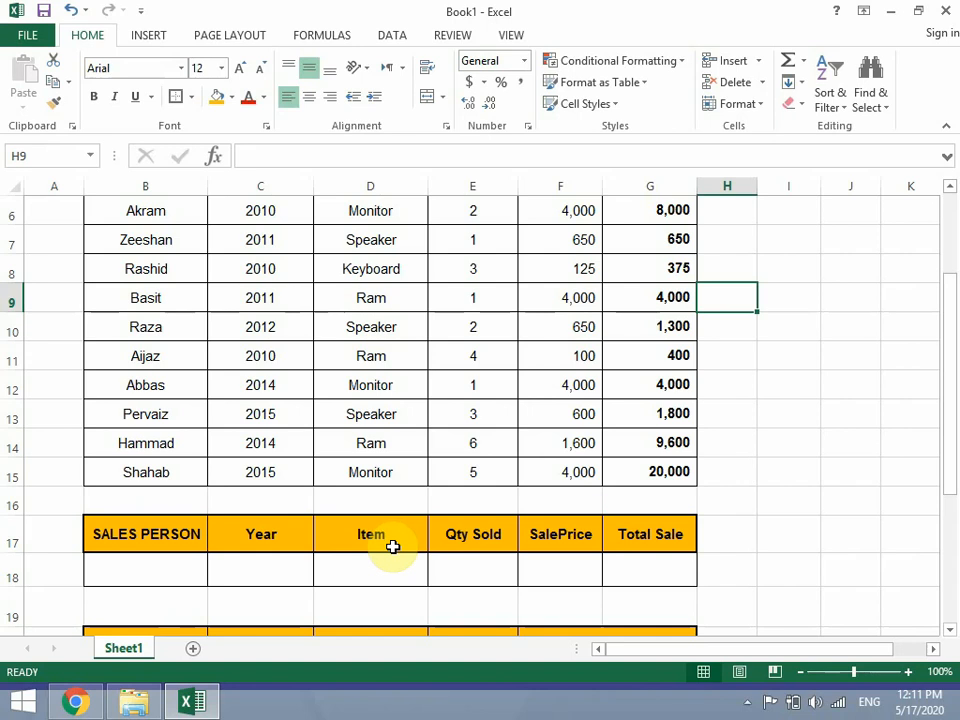
pyautogui.scroll(-1, 392, 546)
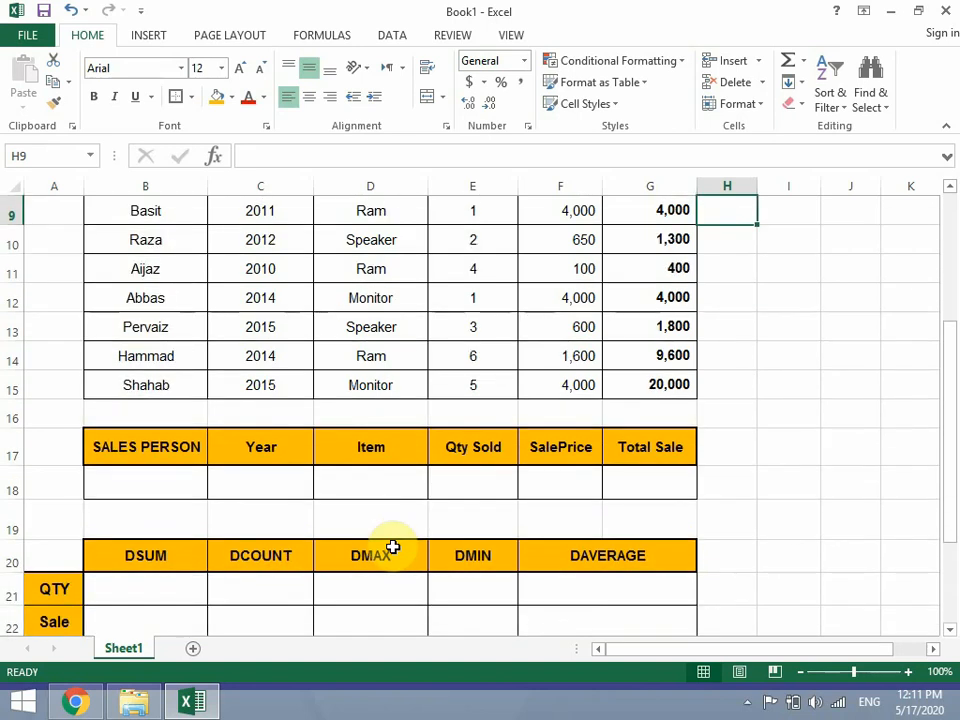
pyautogui.scroll(-1, 392, 546)
pyautogui.click(167, 484)
pyautogui.click(237, 490)
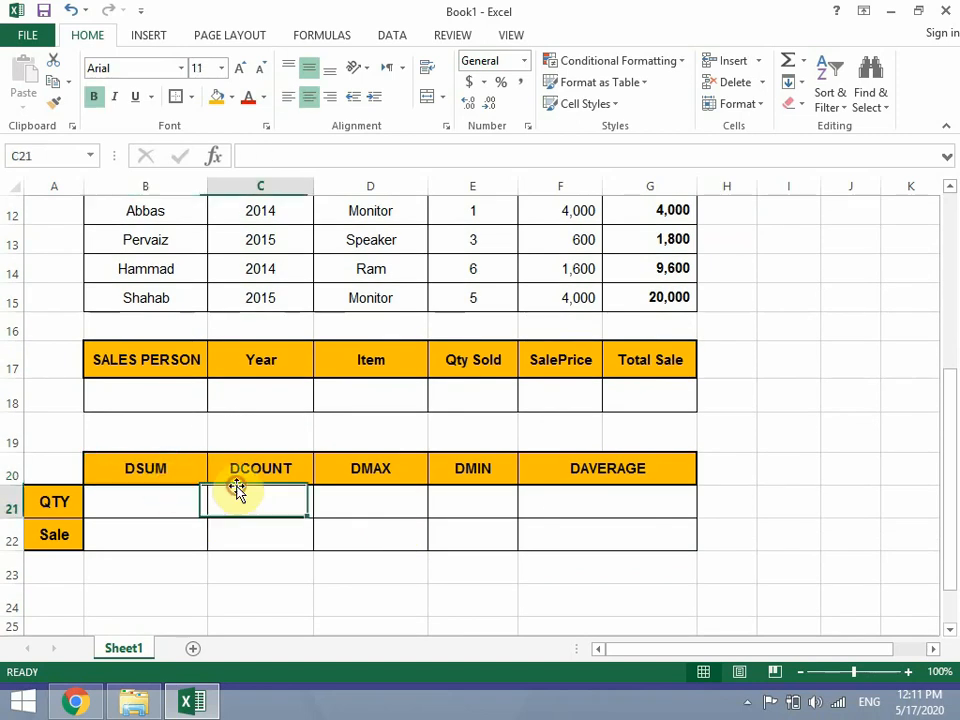
pyautogui.click(351, 471)
pyautogui.click(463, 476)
pyautogui.click(539, 469)
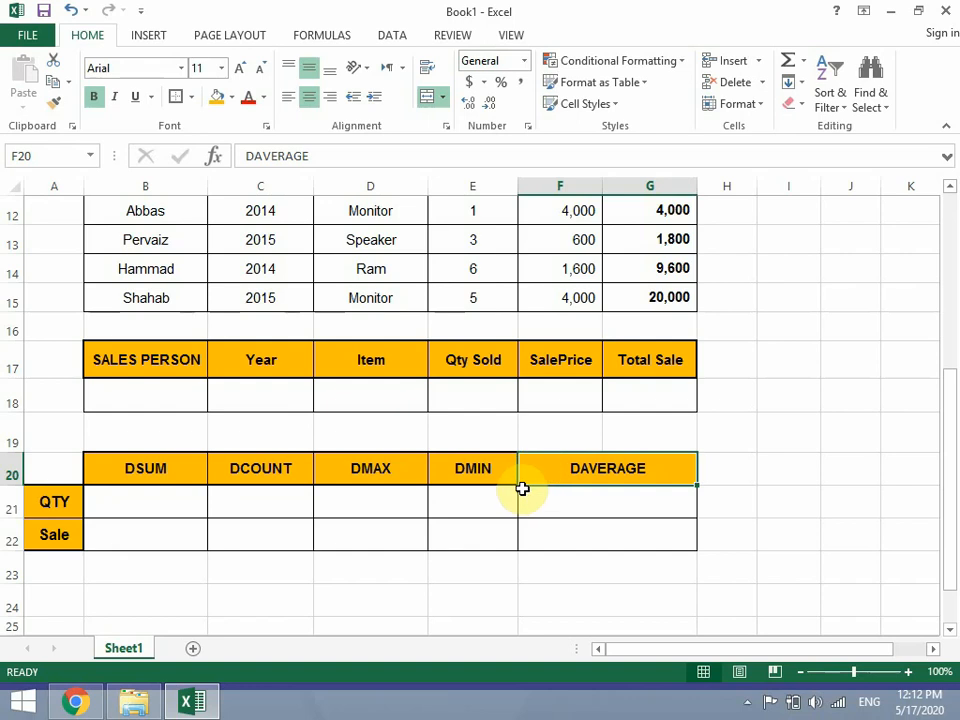
pyautogui.scroll(3, 522, 488)
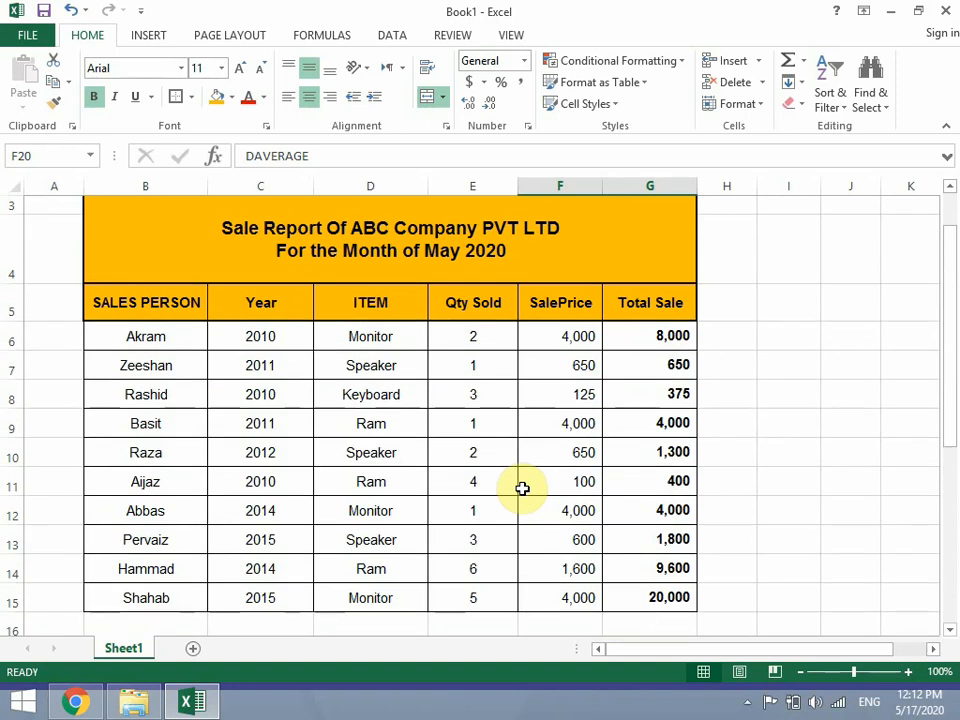
pyautogui.scroll(-1, 566, 482)
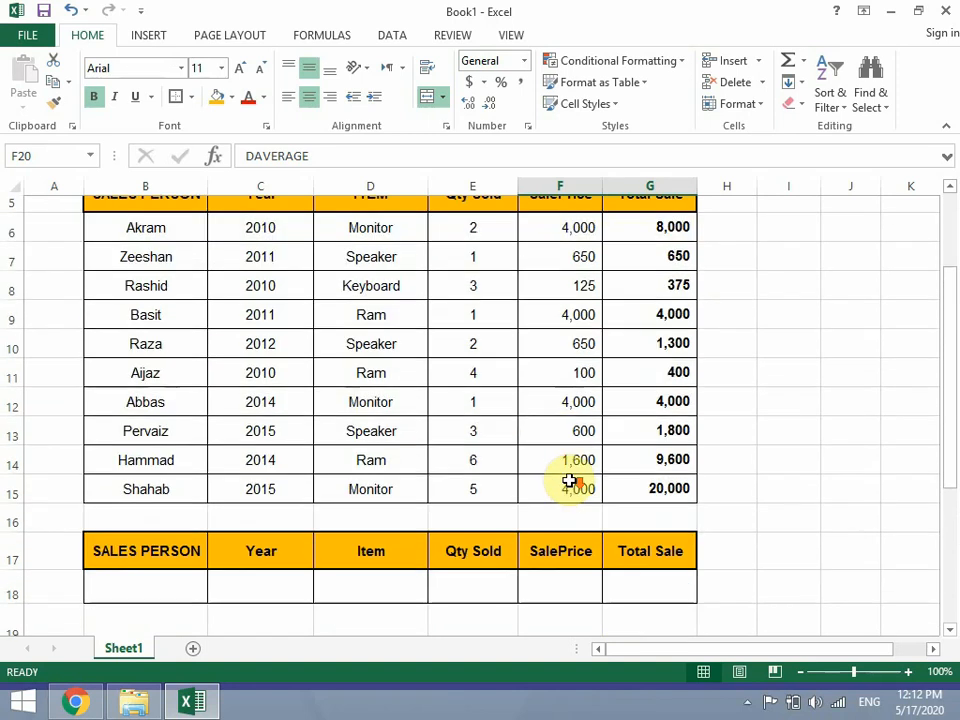
pyautogui.scroll(-2, 444, 491)
pyautogui.moveTo(103, 478); pyautogui.dragTo(129, 523)
pyautogui.click(152, 469)
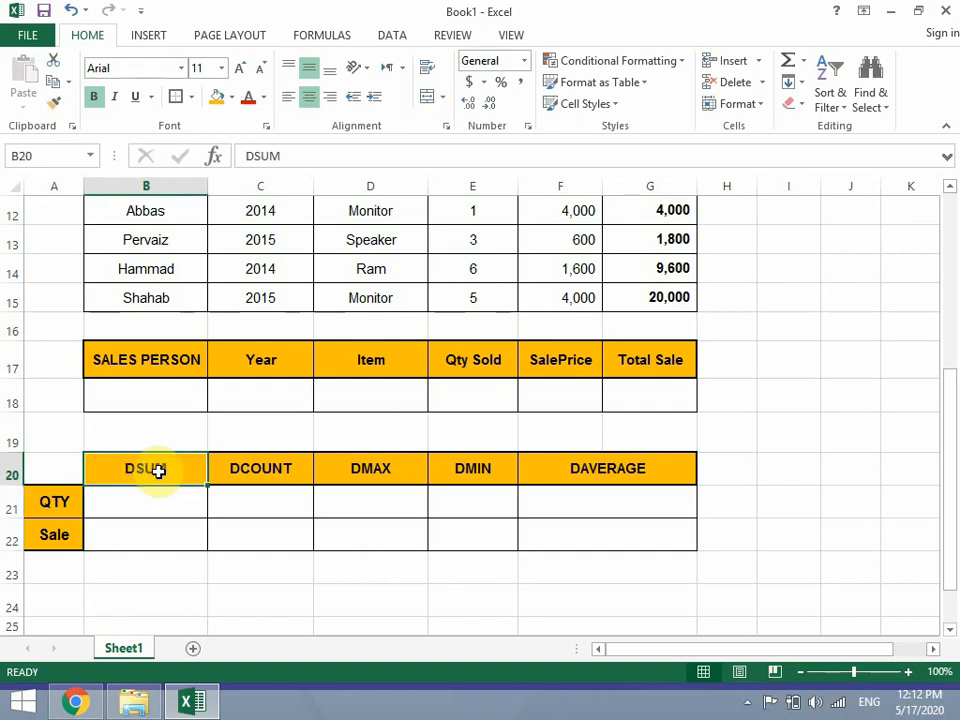
pyautogui.scroll(1, 158, 470)
pyautogui.scroll(3, 158, 470)
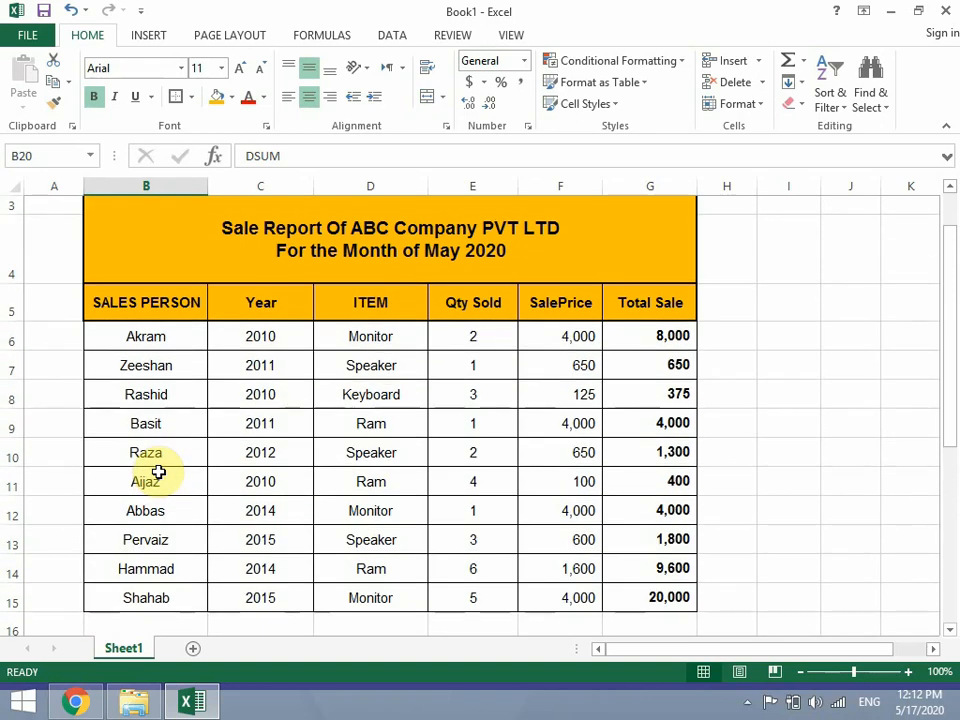
# - Add the label Sale in cell I9 and the label SUM in cell H10 beside the sales report
pyautogui.click(724, 422)
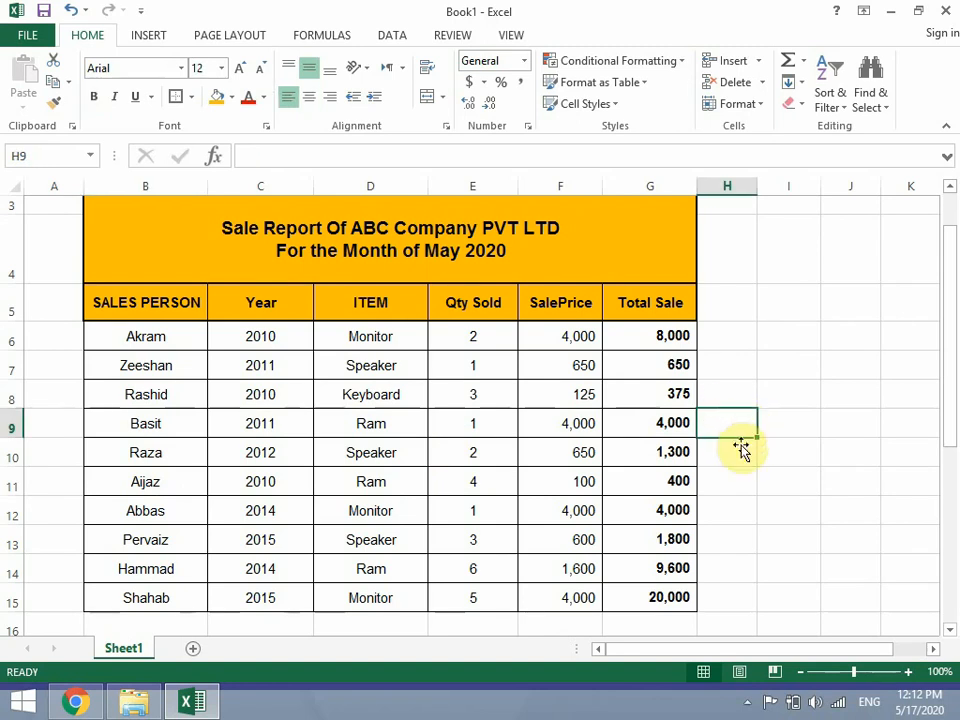
pyautogui.click(800, 428)
pyautogui.write('Sale')
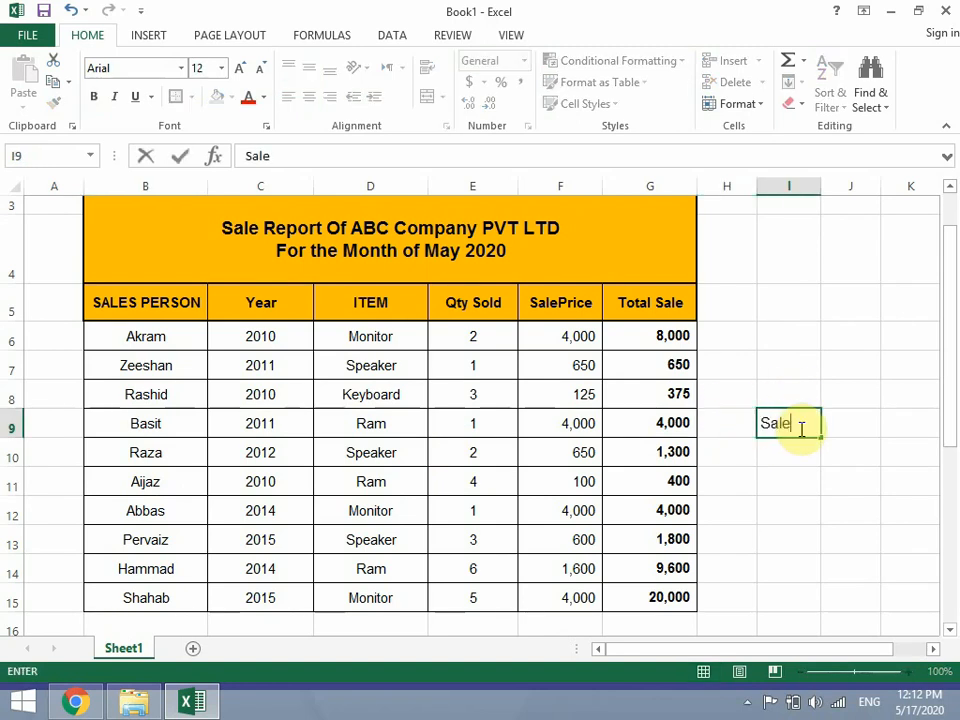
pyautogui.press('Return')
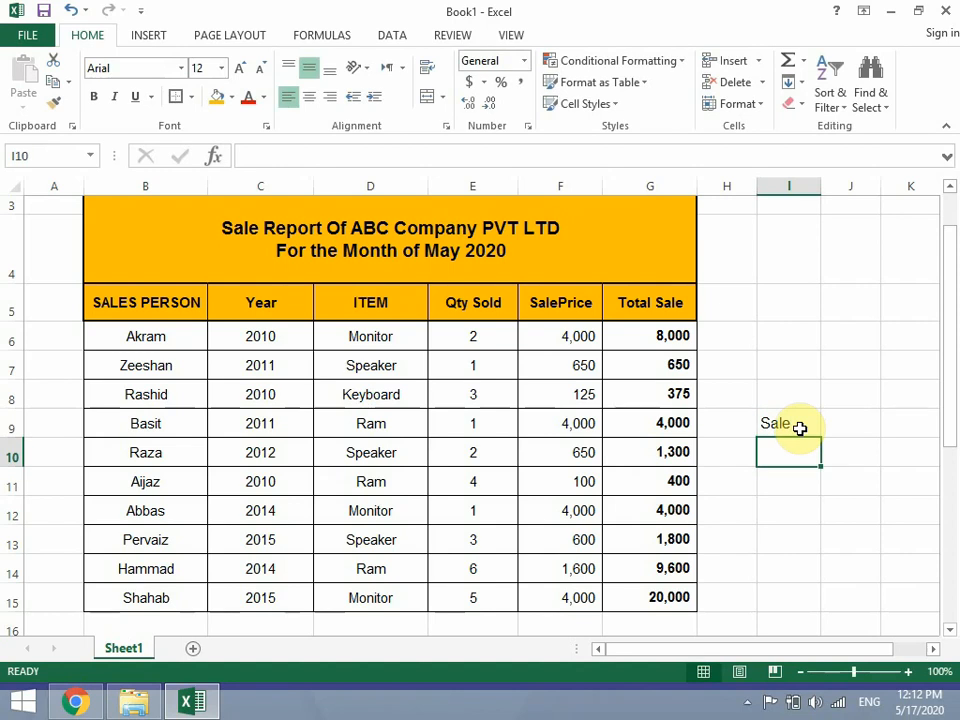
pyautogui.press('Left')
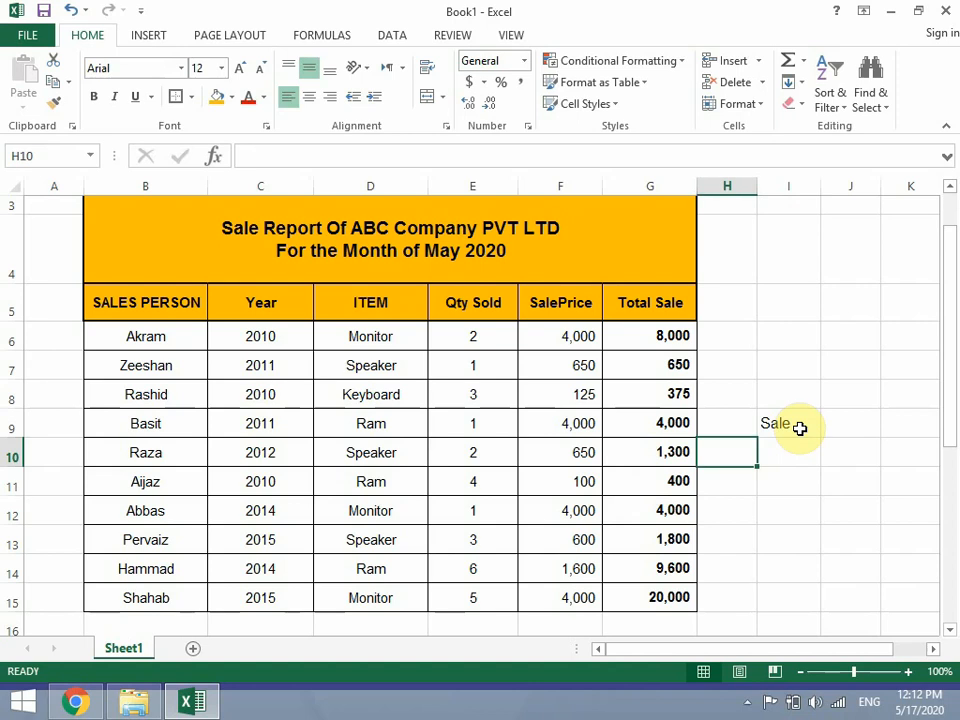
pyautogui.write('SUM')
pyautogui.press('Return')
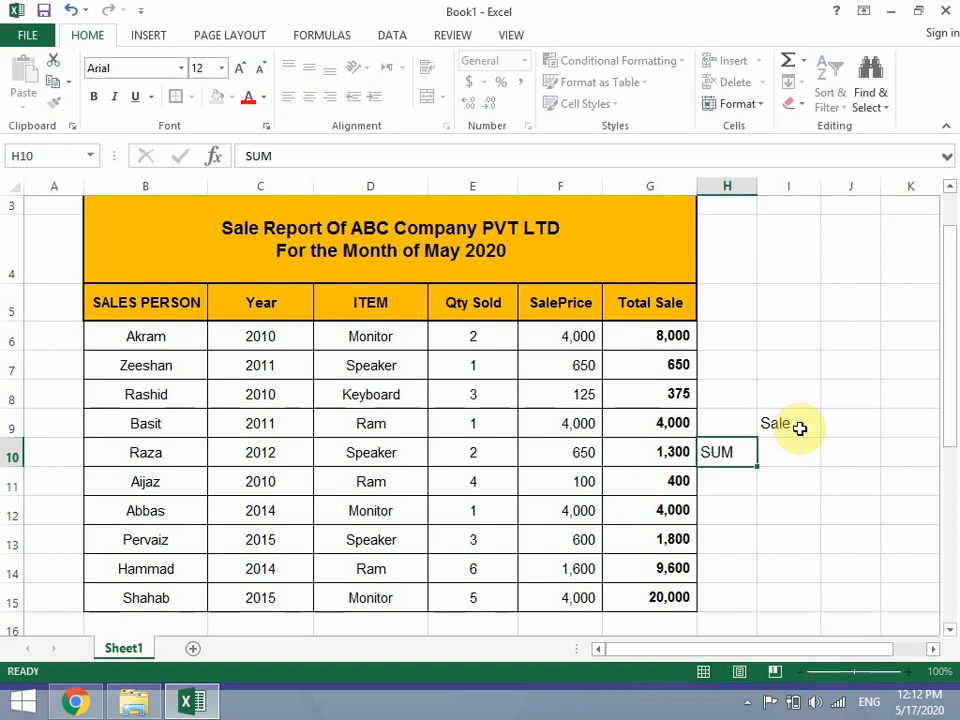
# - Total the Total Sale column in cell I10 with the formula =SUM(G6:G15)
pyautogui.click(792, 452)
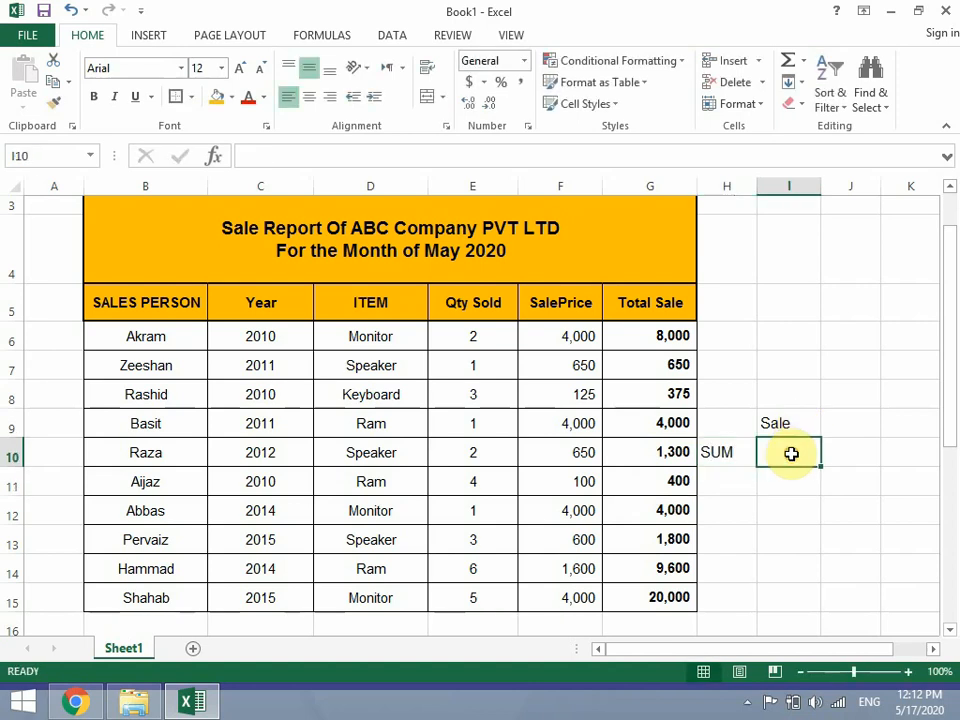
pyautogui.write('=sum')
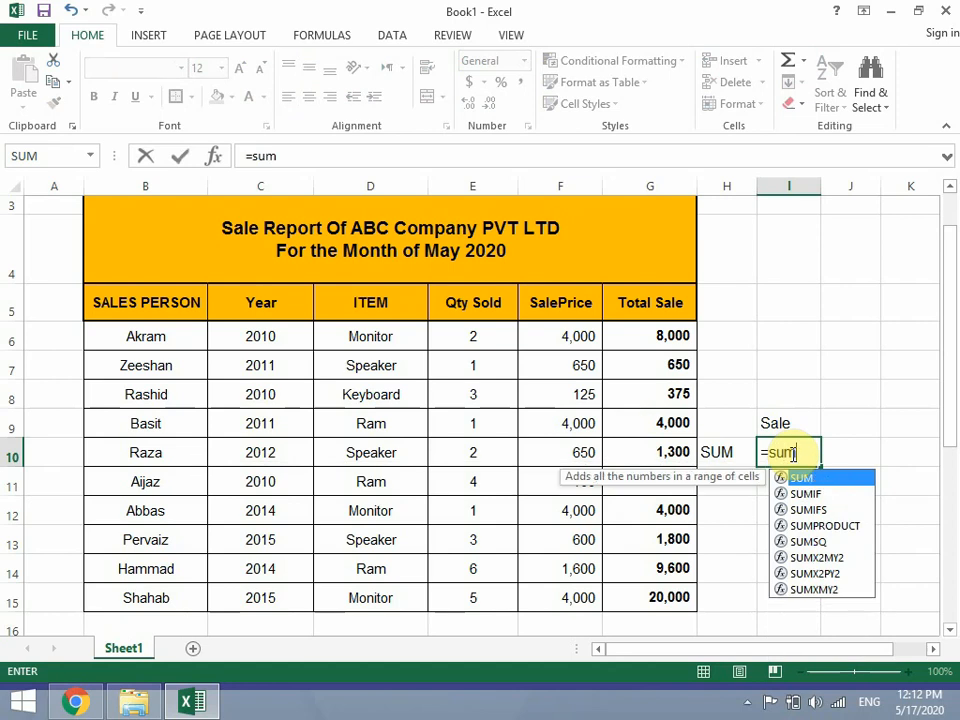
pyautogui.press('Tab')
pyautogui.moveTo(681, 336); pyautogui.dragTo(683, 598)
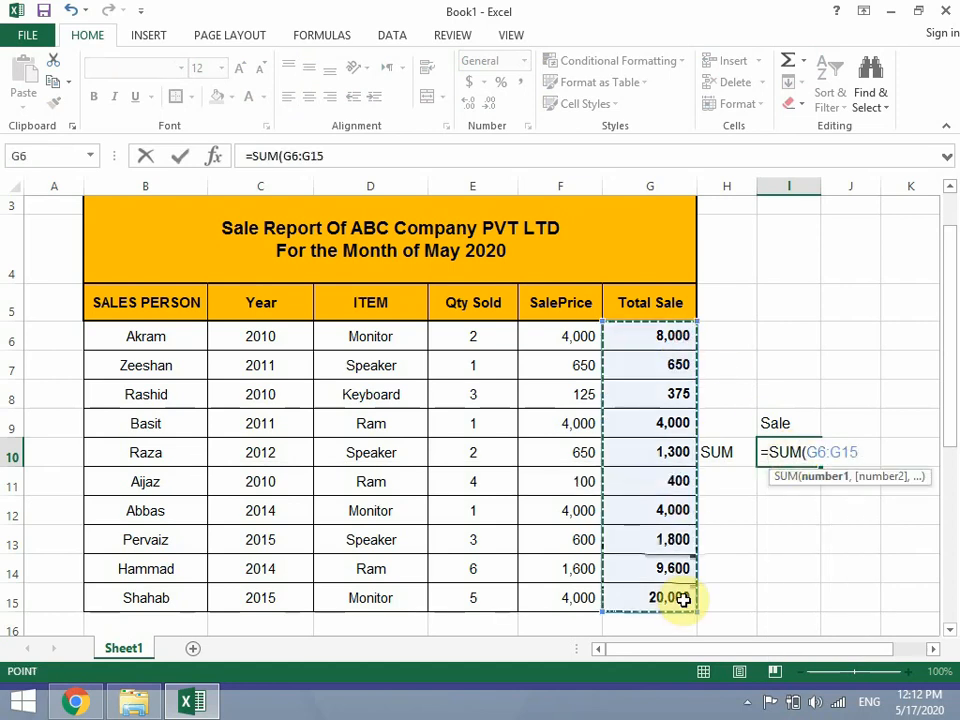
pyautogui.write(')')
pyautogui.press('Return')
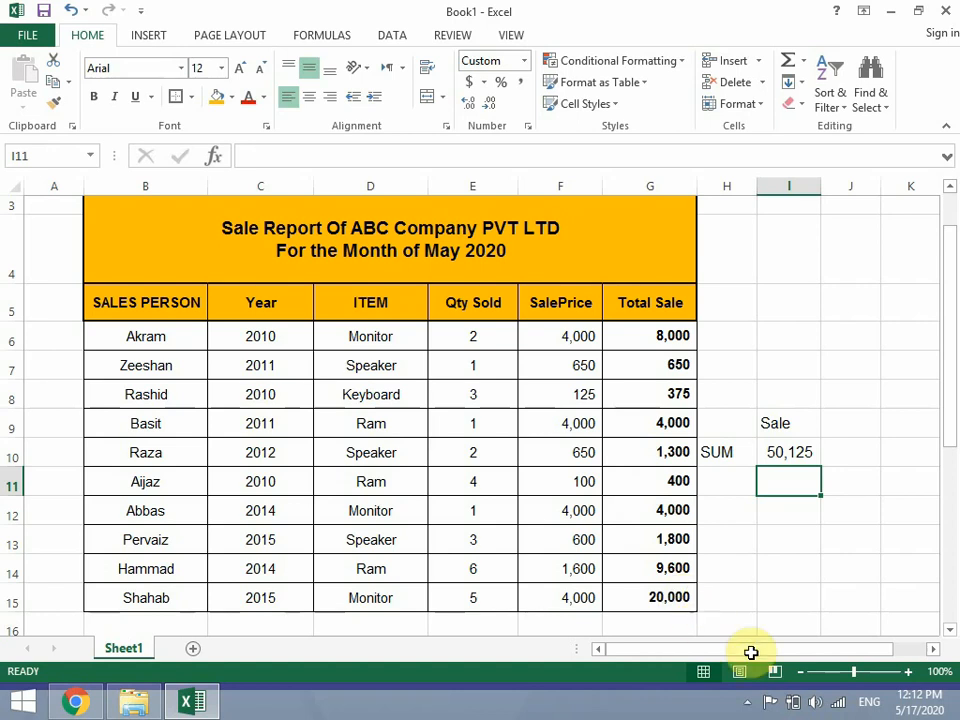
# - Examine the Monitor entries in the ITEM column and the first Monitor row's total sale
pyautogui.click(703, 472)
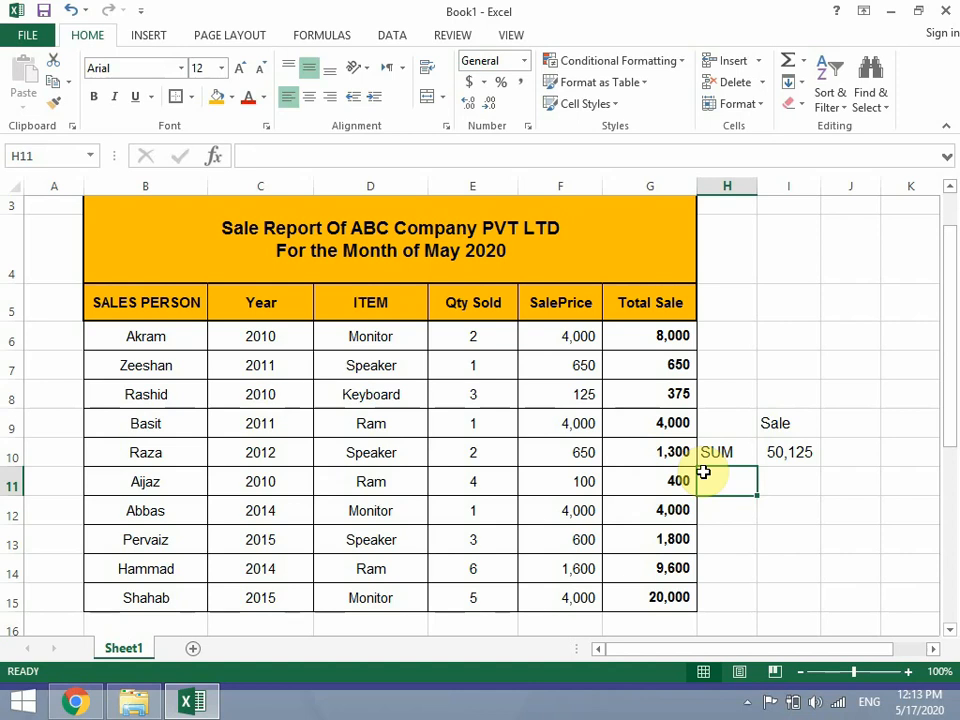
pyautogui.click(383, 334)
pyautogui.click(616, 337)
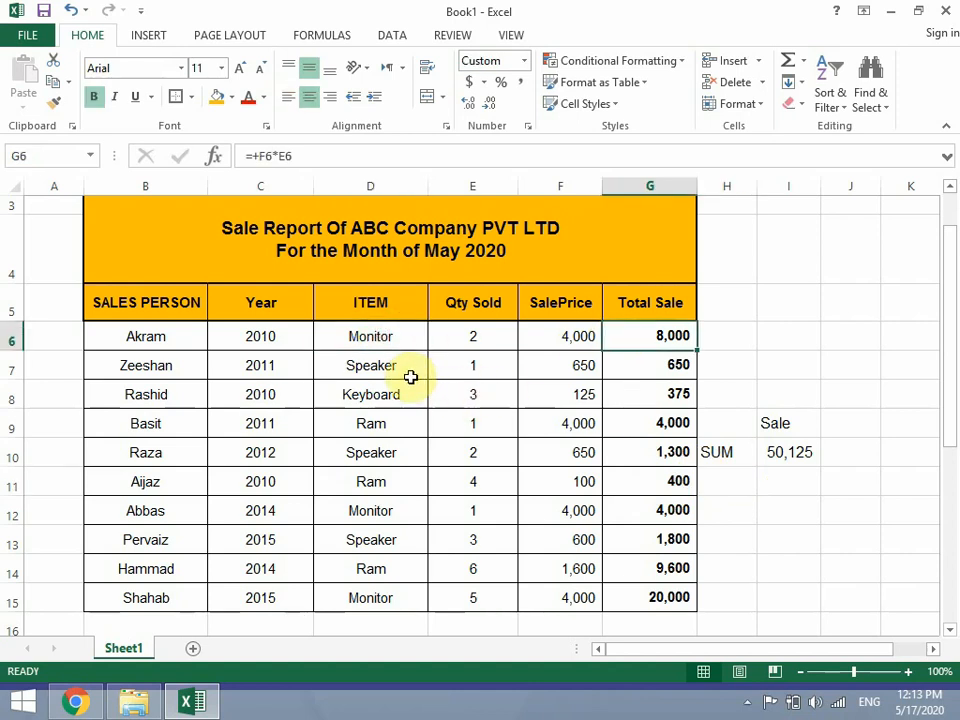
pyautogui.click(377, 334)
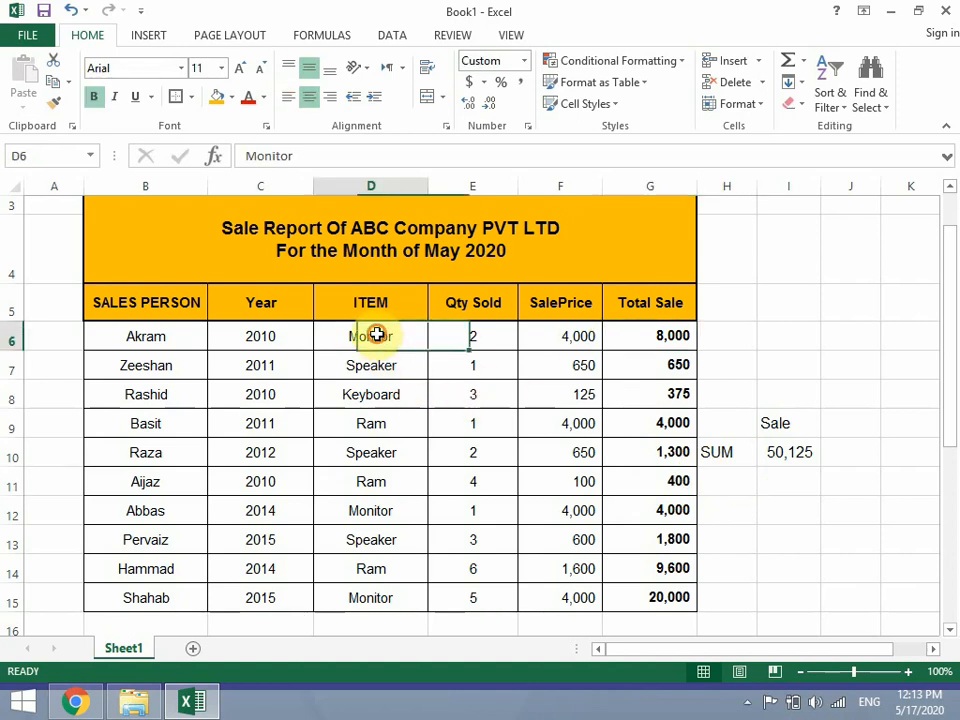
pyautogui.click(390, 511)
pyautogui.click(396, 594)
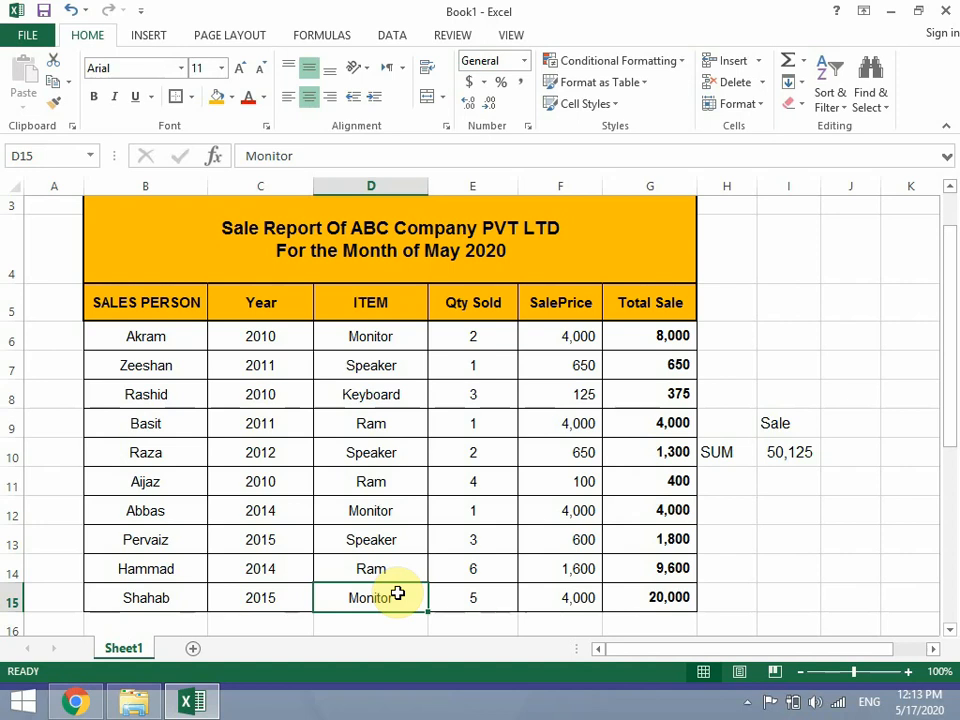
# - Label cell H11 as SUMIF and widen column I slightly
pyautogui.click(740, 483)
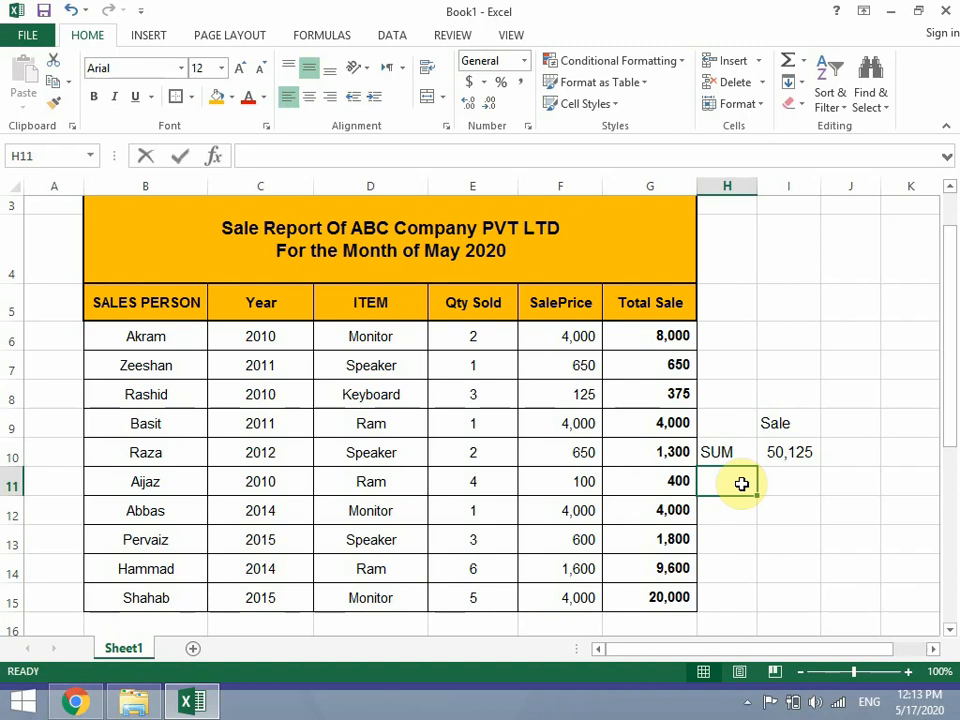
pyautogui.write('SUMIF')
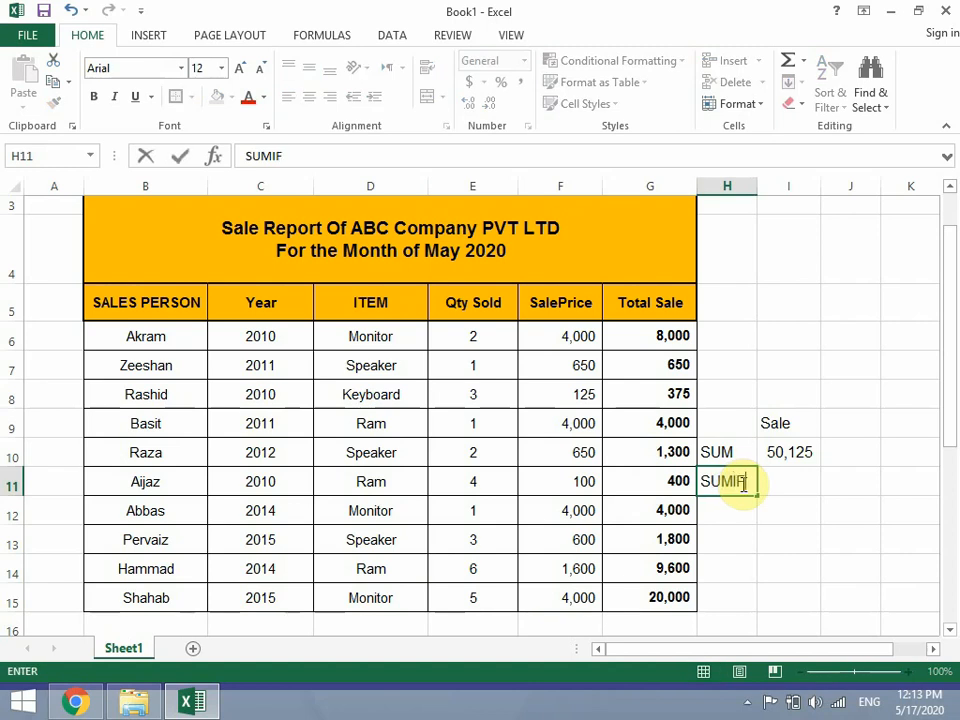
pyautogui.click(779, 474)
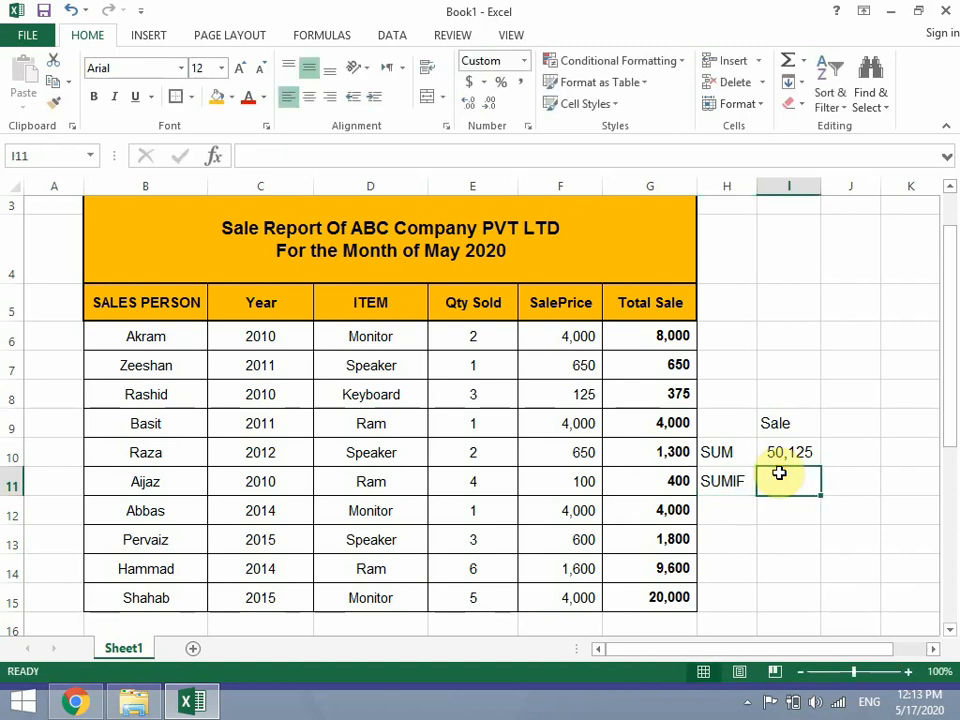
pyautogui.moveTo(821, 191); pyautogui.dragTo(839, 191)
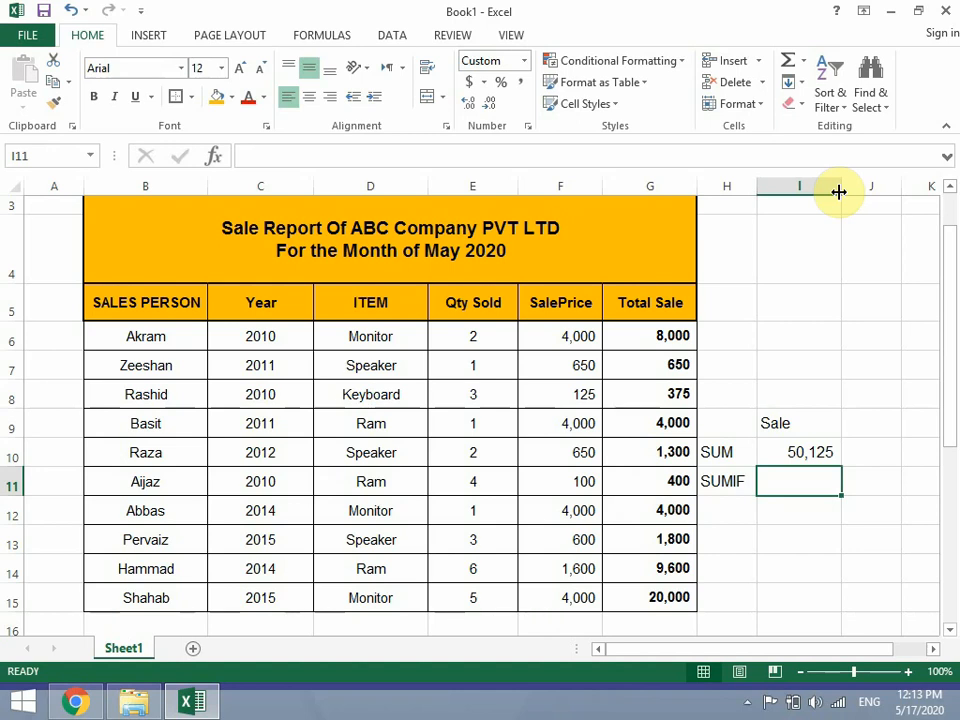
# - Total the Monitor sales in cell I11 with the formula =SUMIF(D6:D15,D6,G6:G15)
pyautogui.write('=')
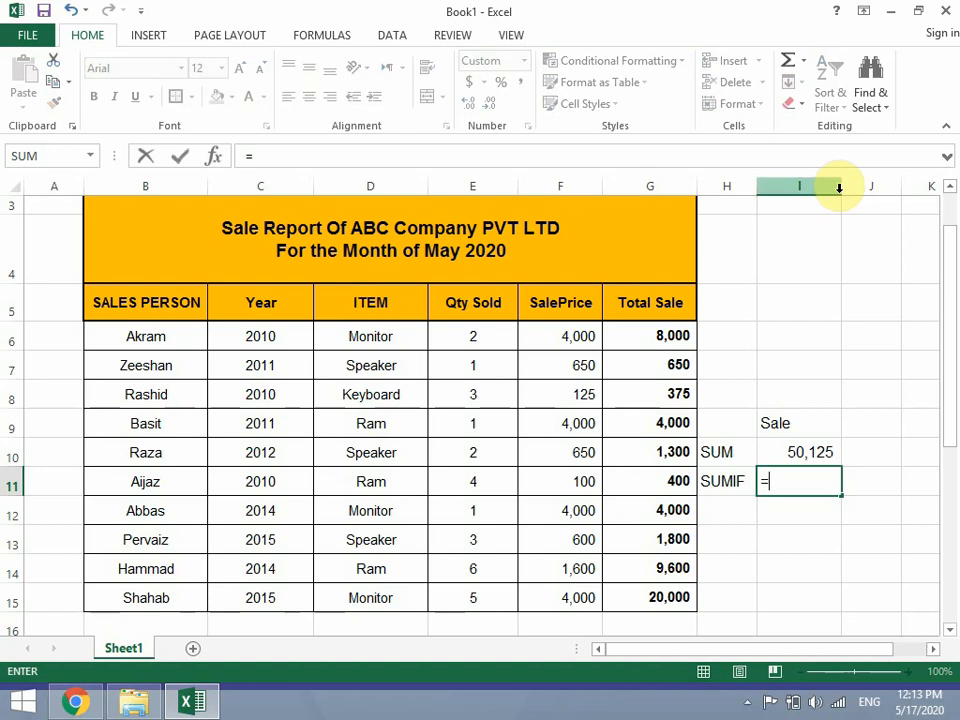
pyautogui.write('sumif')
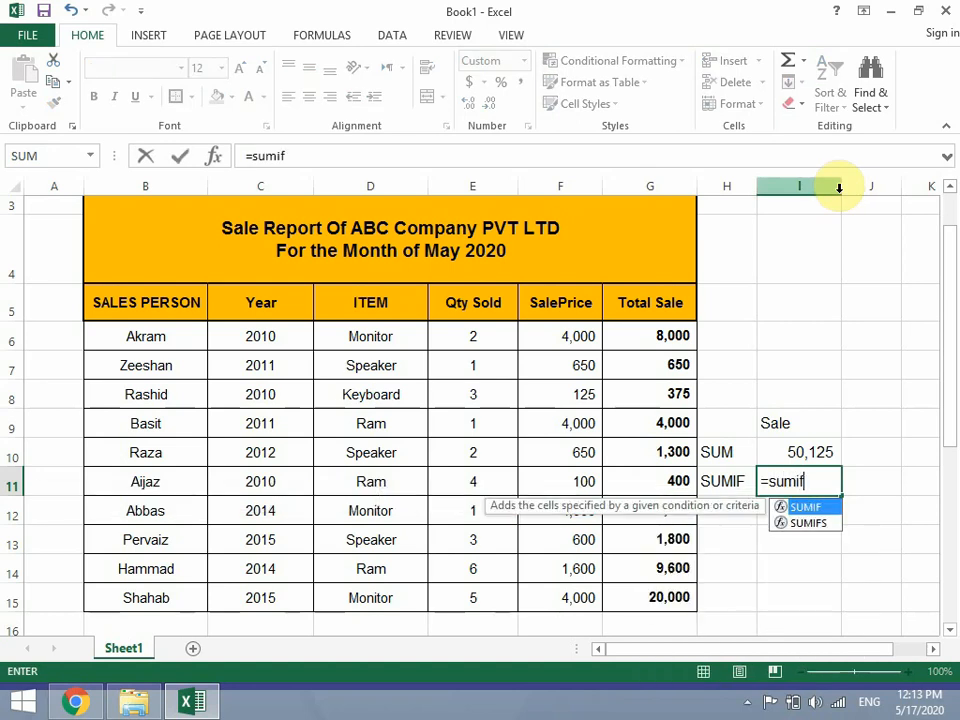
pyautogui.press('Tab')
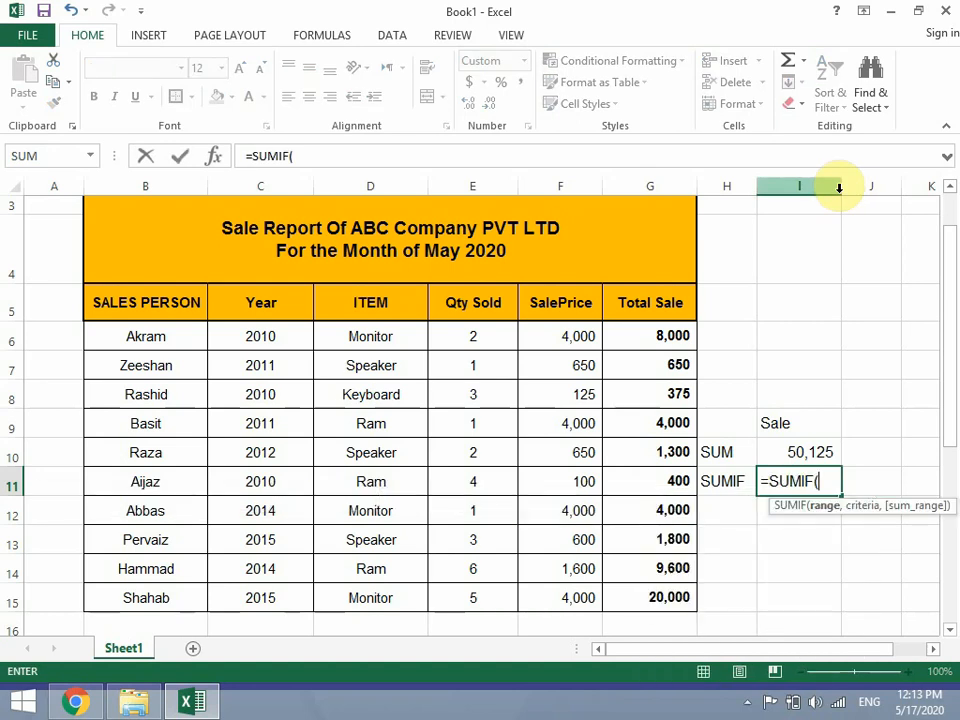
pyautogui.moveTo(356, 336); pyautogui.dragTo(349, 598)
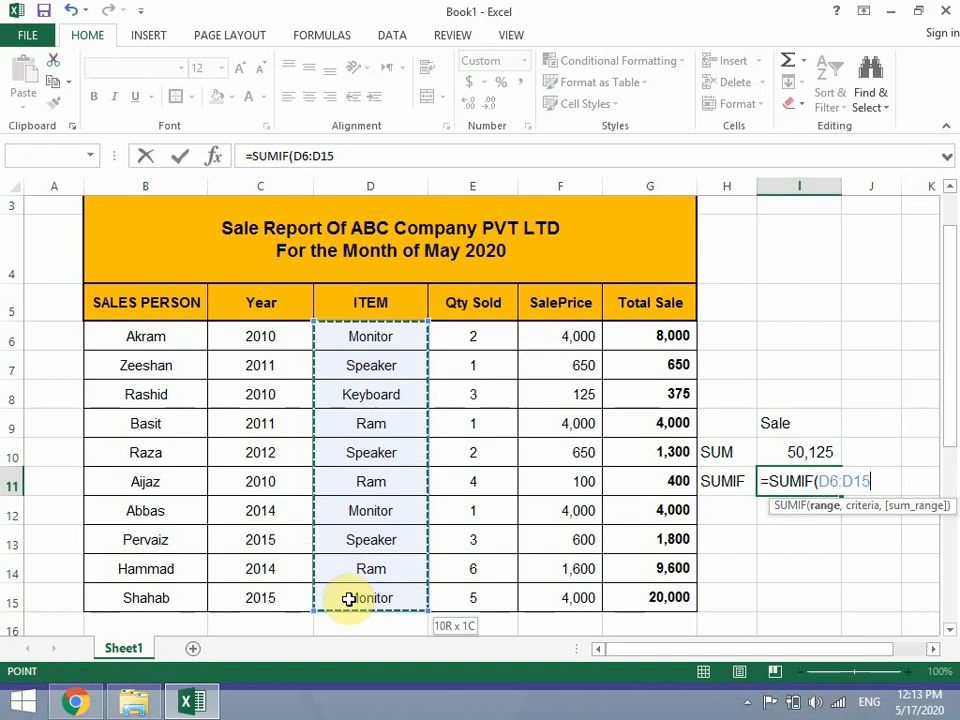
pyautogui.write(',')
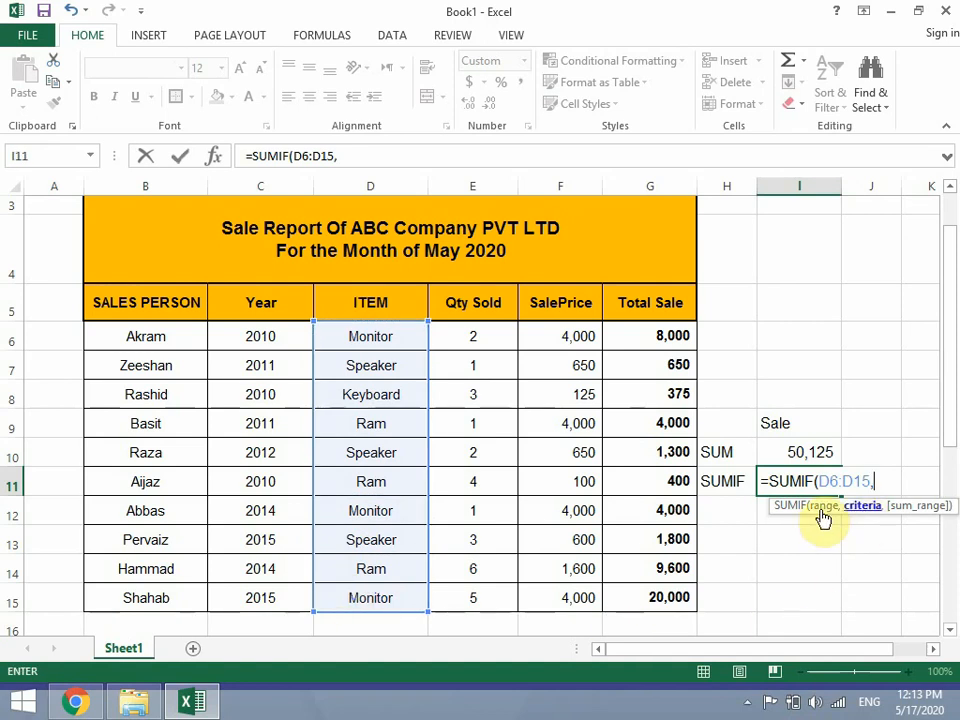
pyautogui.click(370, 341)
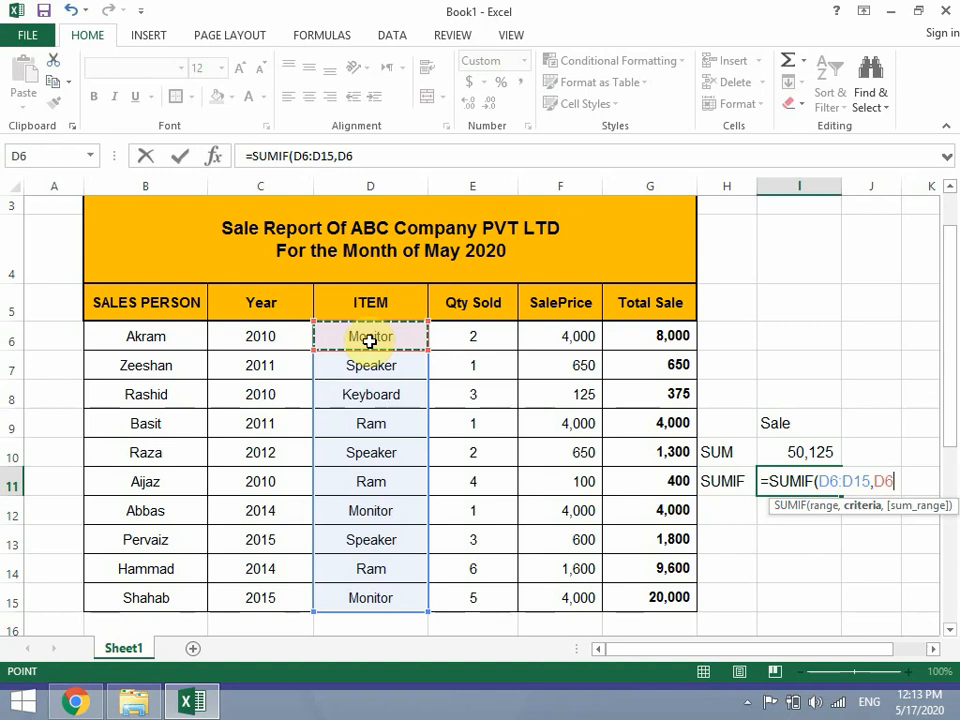
pyautogui.write(',')
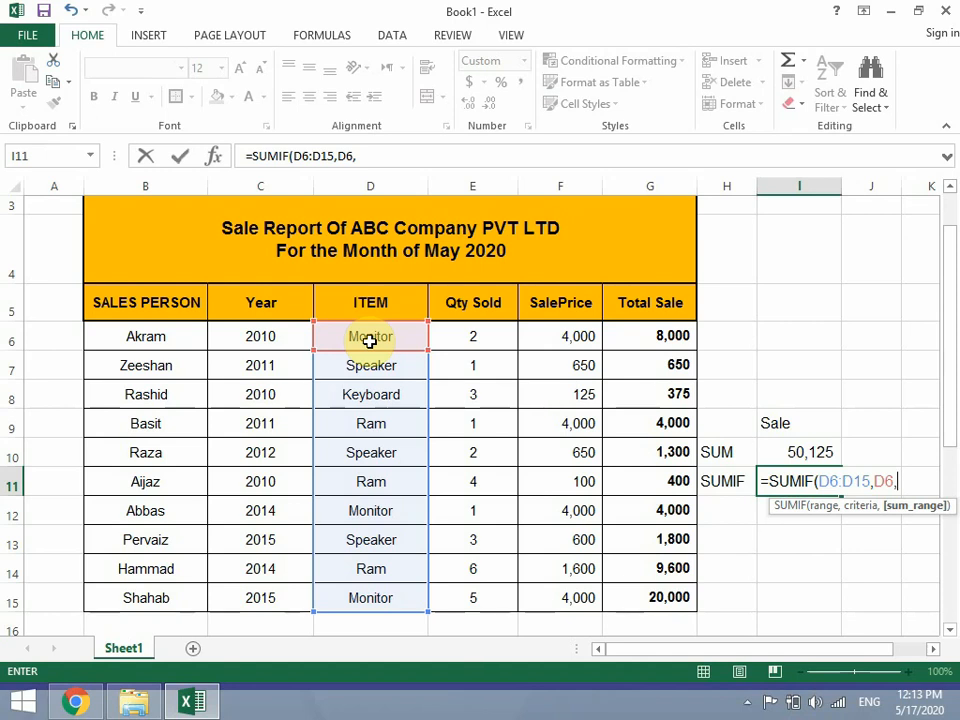
pyautogui.moveTo(626, 339); pyautogui.dragTo(626, 598)
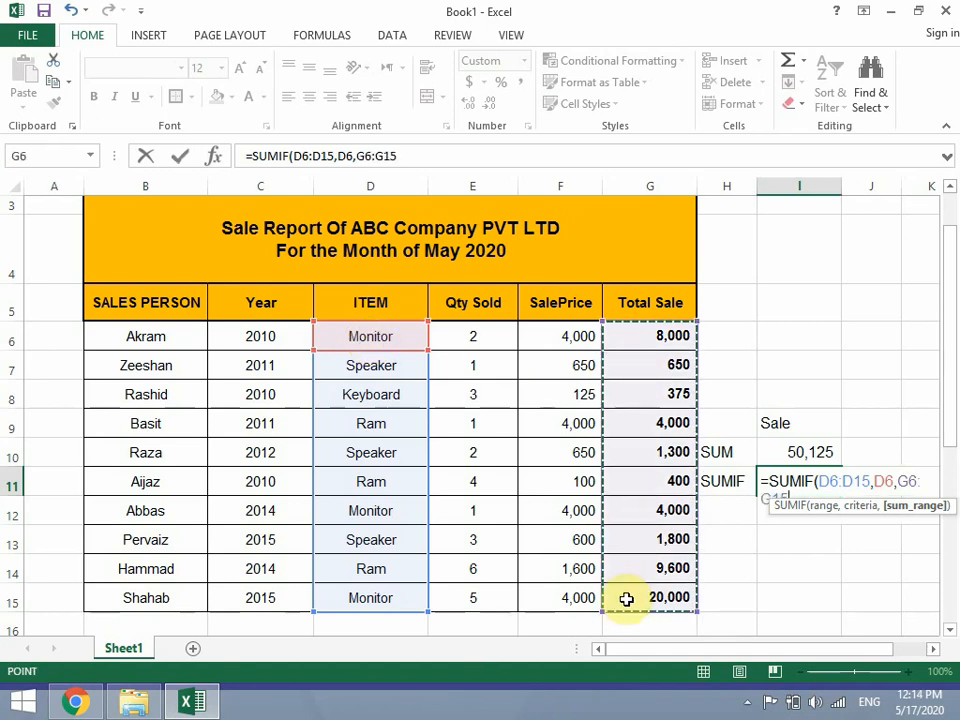
pyautogui.write(')')
pyautogui.press('BackSpace')
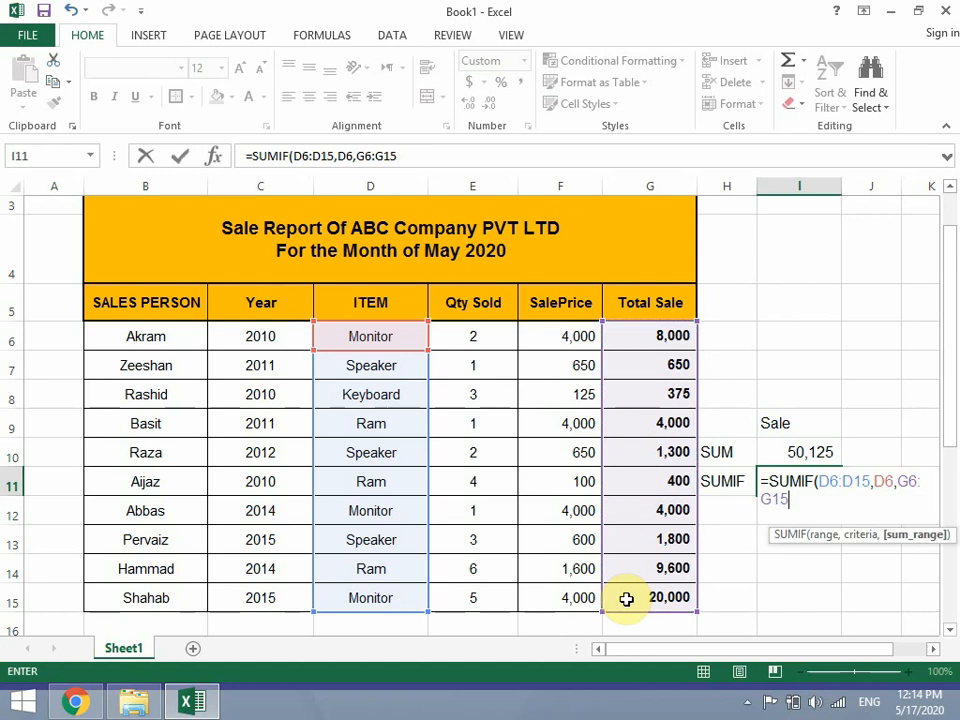
pyautogui.write(')')
pyautogui.press('Return')
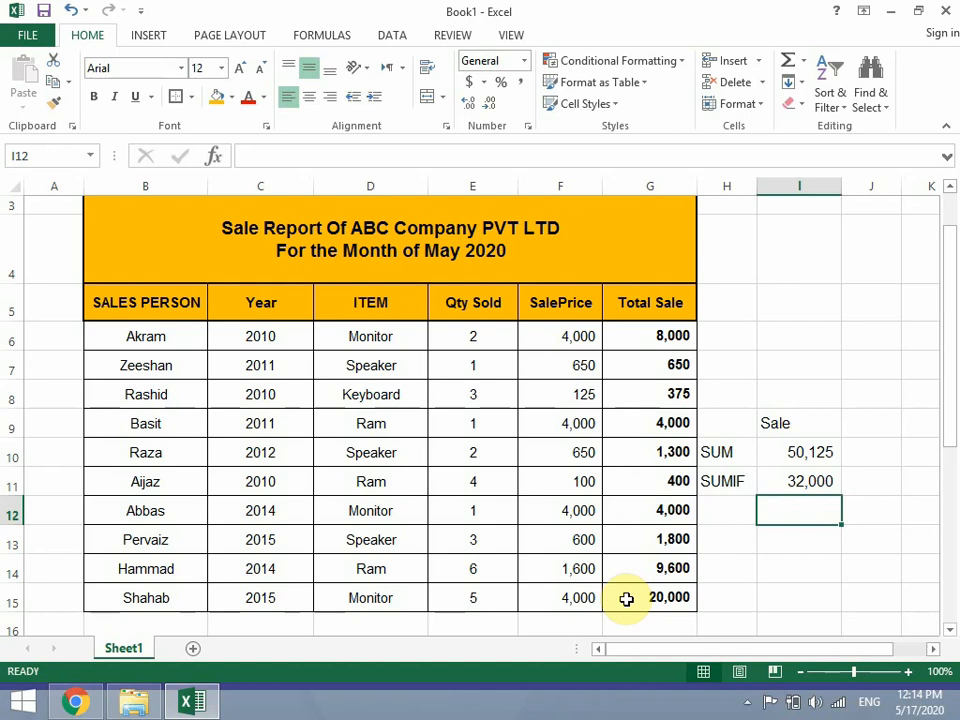
# - Review the range, criteria and sum range arguments of the SUMIF formula in cell I11
pyautogui.click(801, 482)
pyautogui.doubleClick(806, 483)
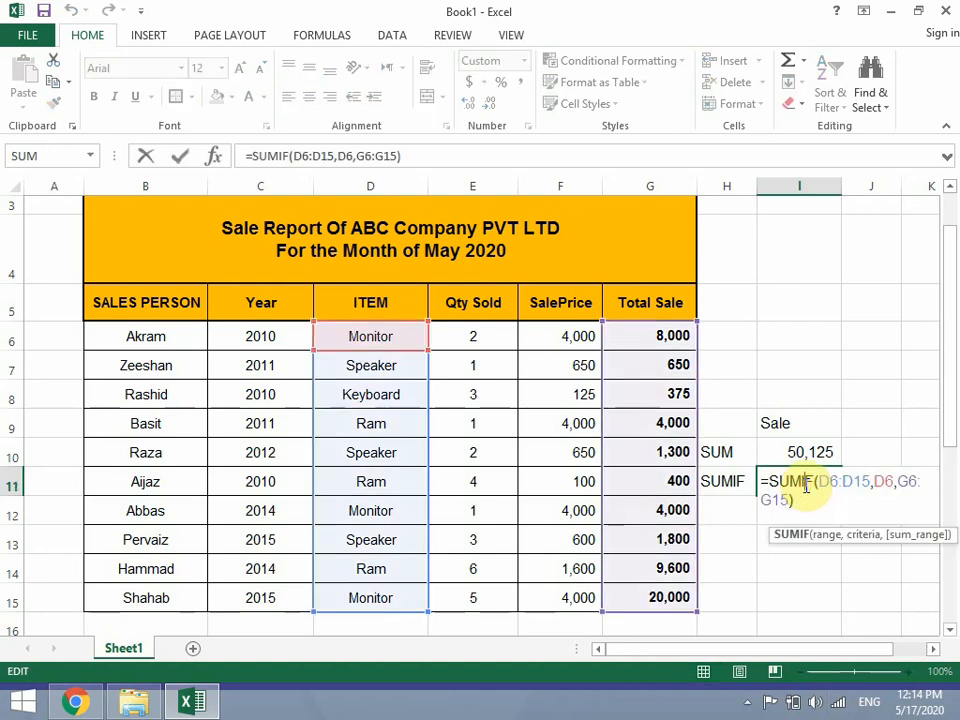
pyautogui.press('Return')
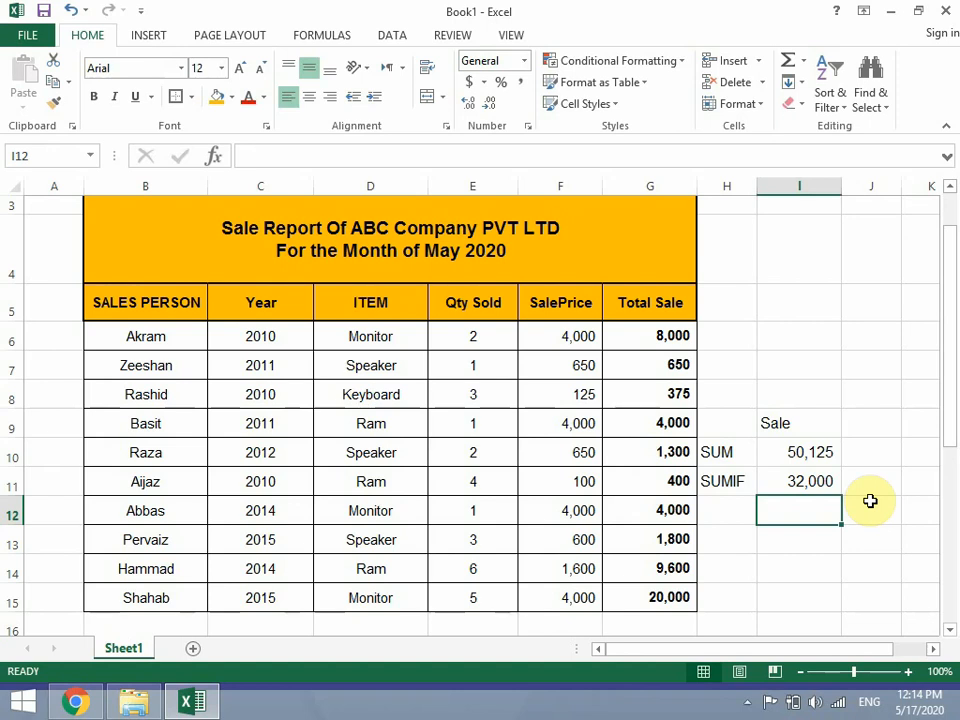
# - Examine the empty criteria table and the database functions table below the report, along with the SUM and SUMIF labels
pyautogui.click(743, 508)
pyautogui.scroll(-1, 745, 510)
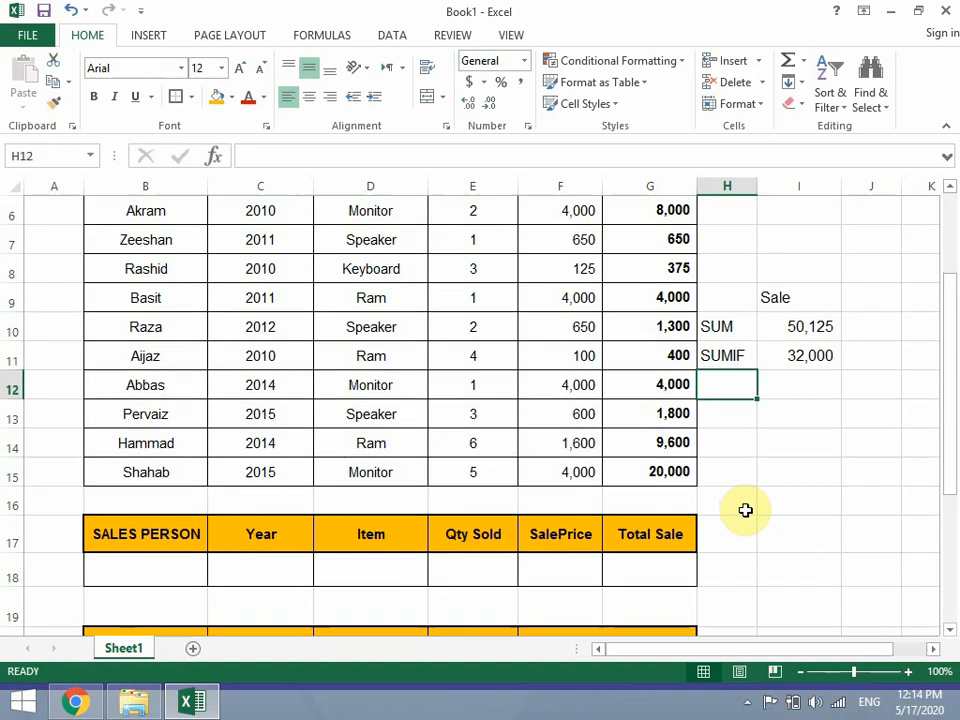
pyautogui.scroll(-2, 745, 510)
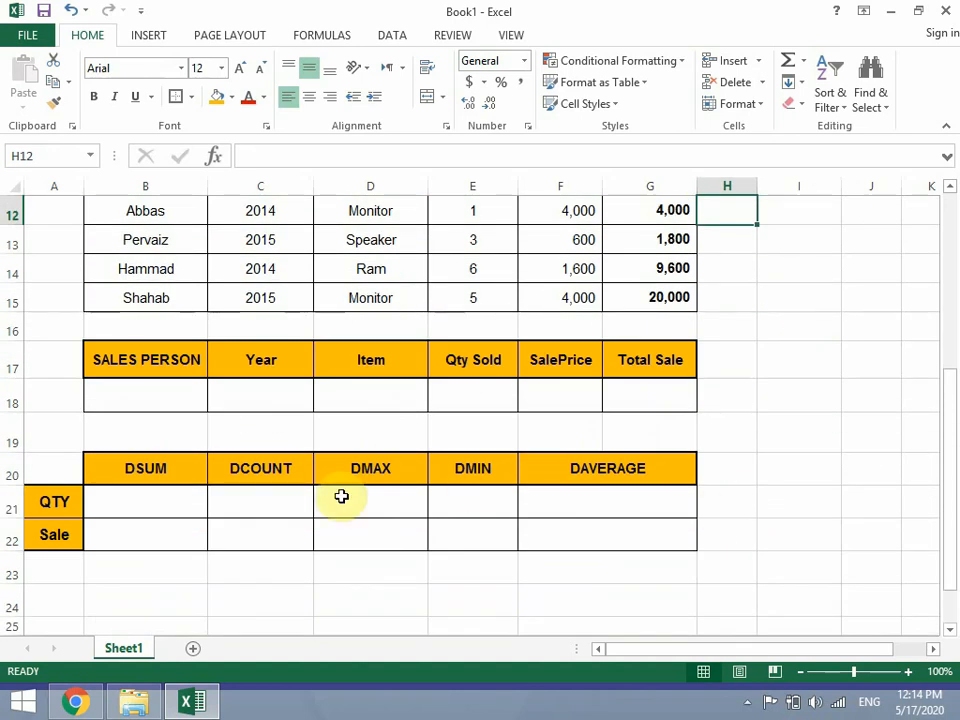
pyautogui.click(180, 493)
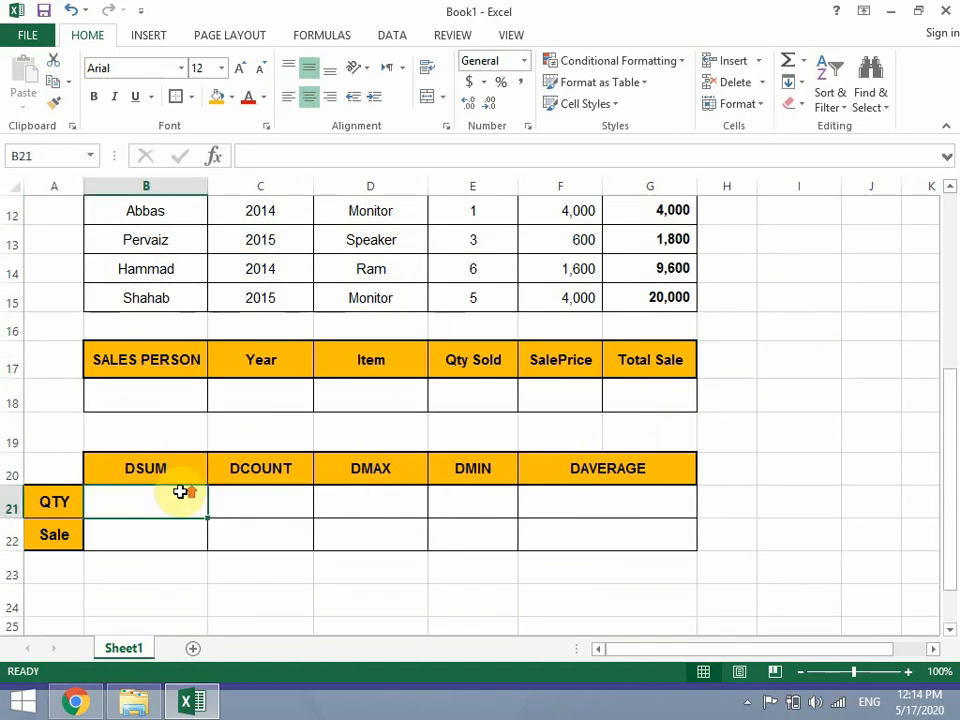
pyautogui.scroll(2, 180, 492)
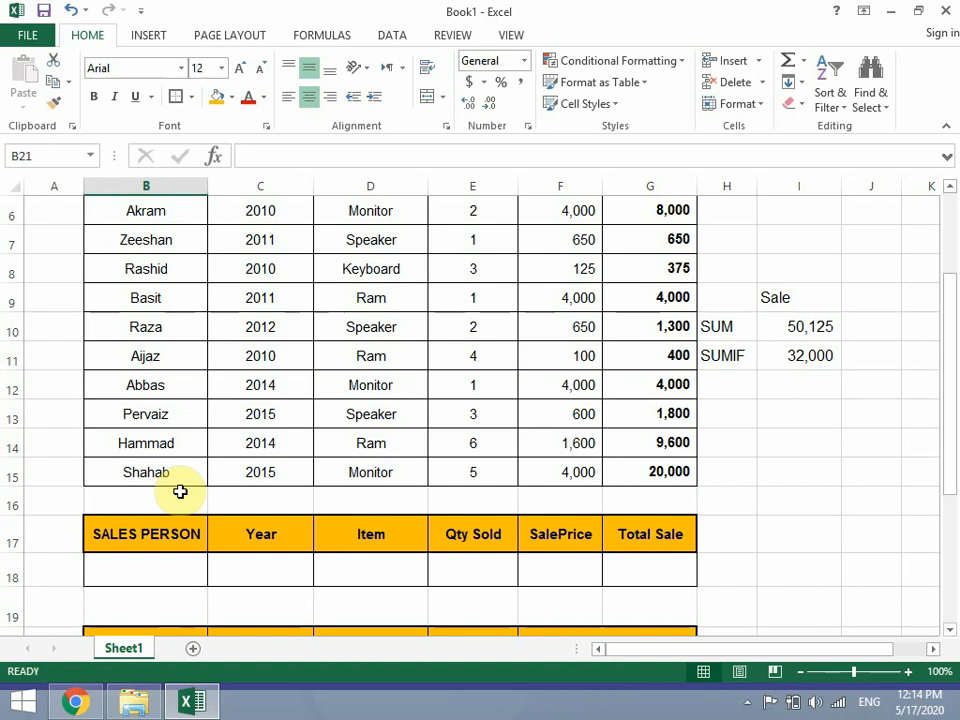
pyautogui.click(733, 328)
pyautogui.click(740, 355)
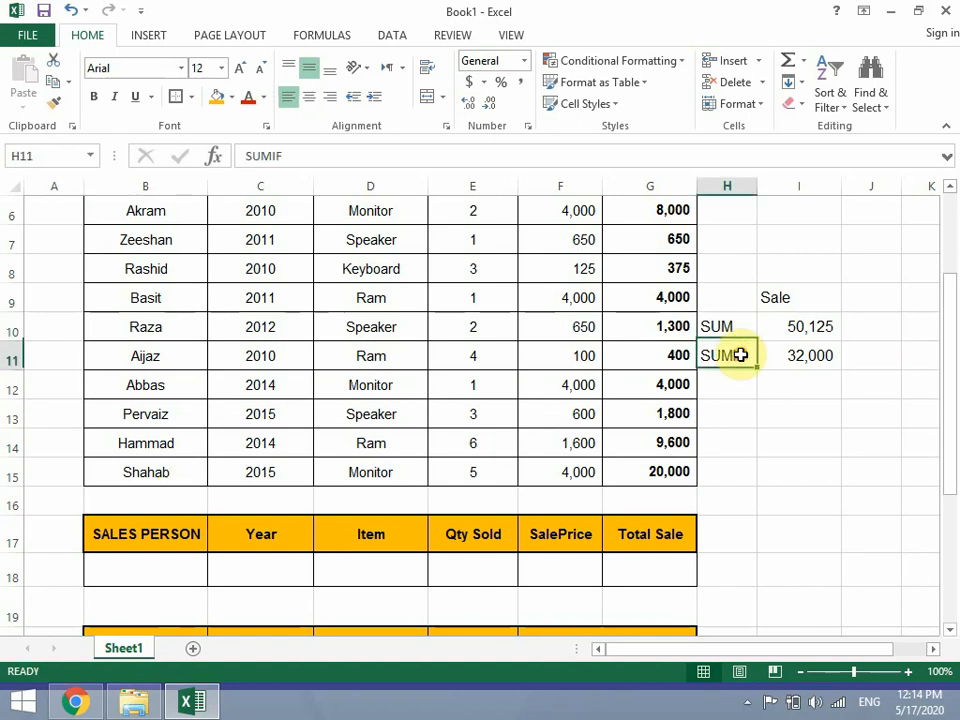
pyautogui.scroll(-1, 740, 356)
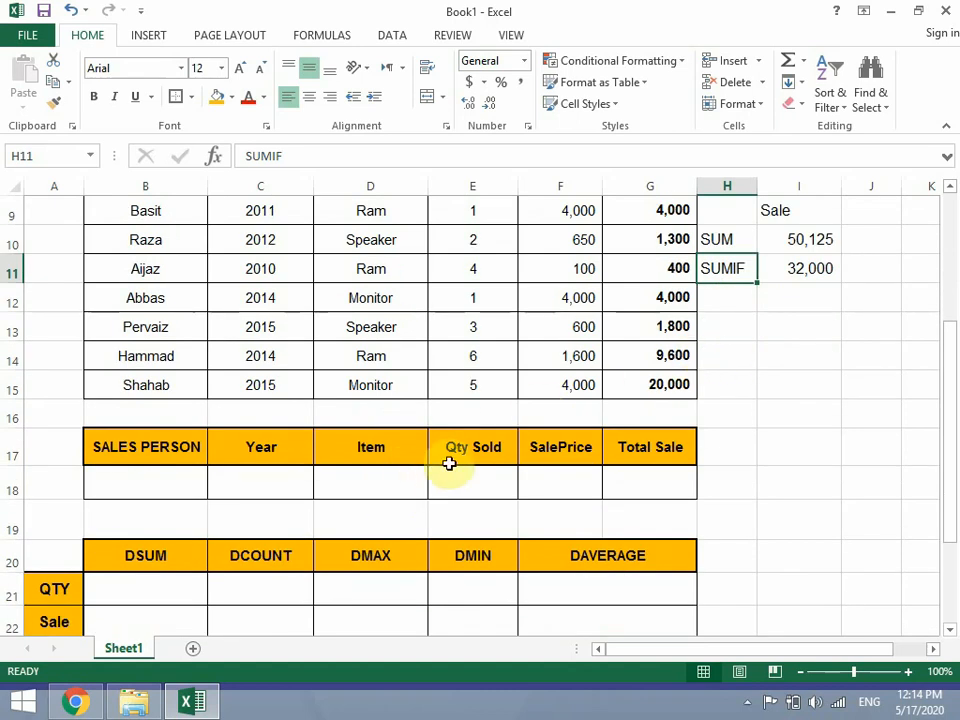
# - Enter RAM as the Item criterion in D18 and a sales person's name in B18 of the criteria table
pyautogui.click(395, 486)
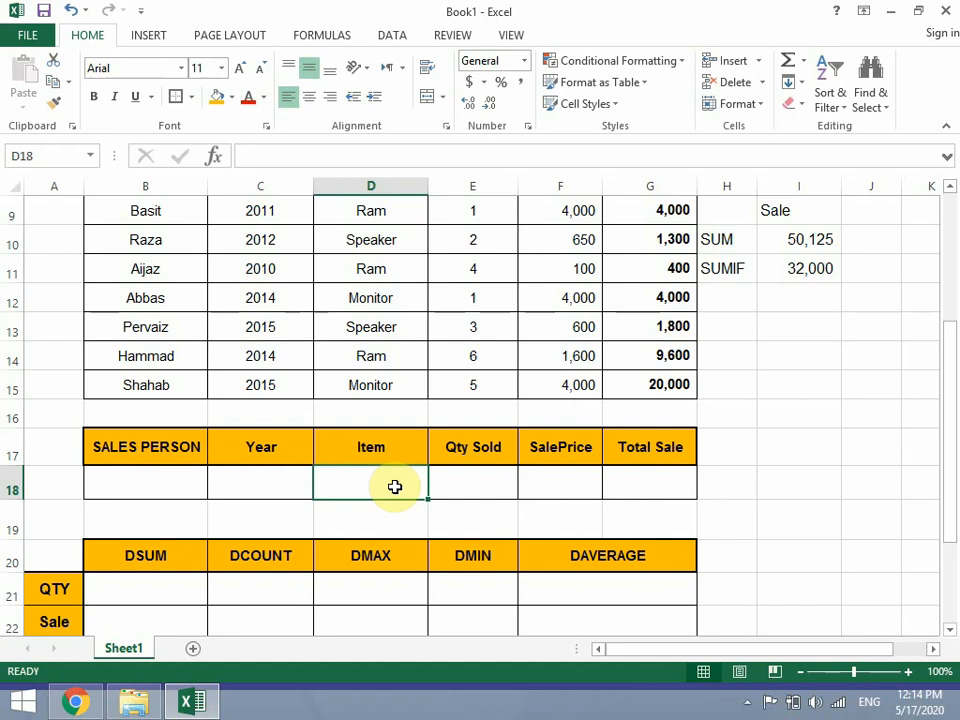
pyautogui.write('RAM')
pyautogui.press('Up')
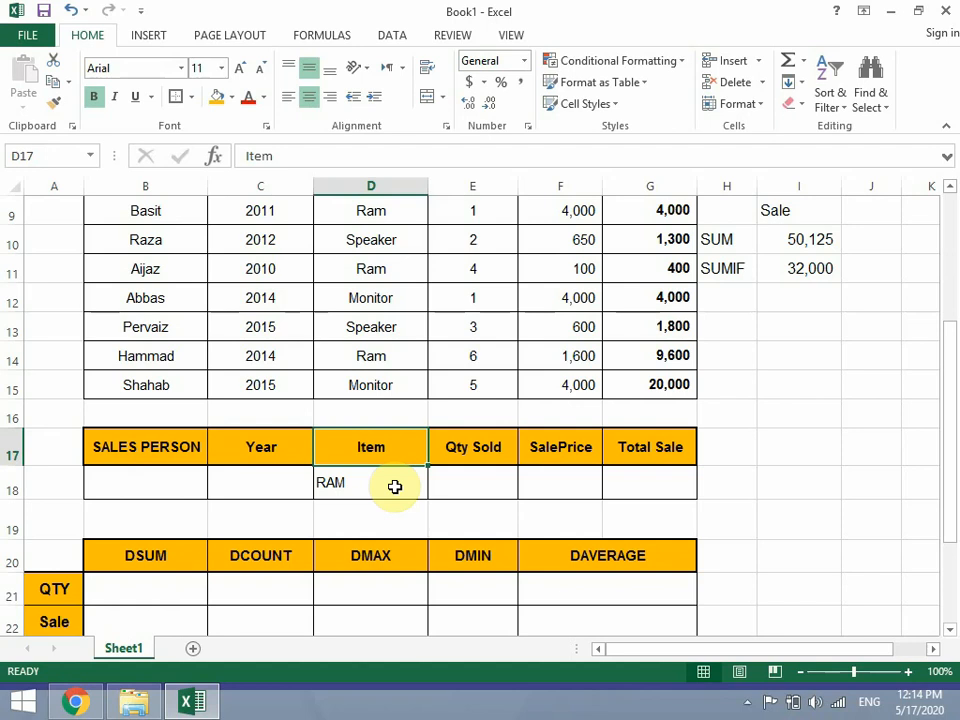
pyautogui.click(146, 498)
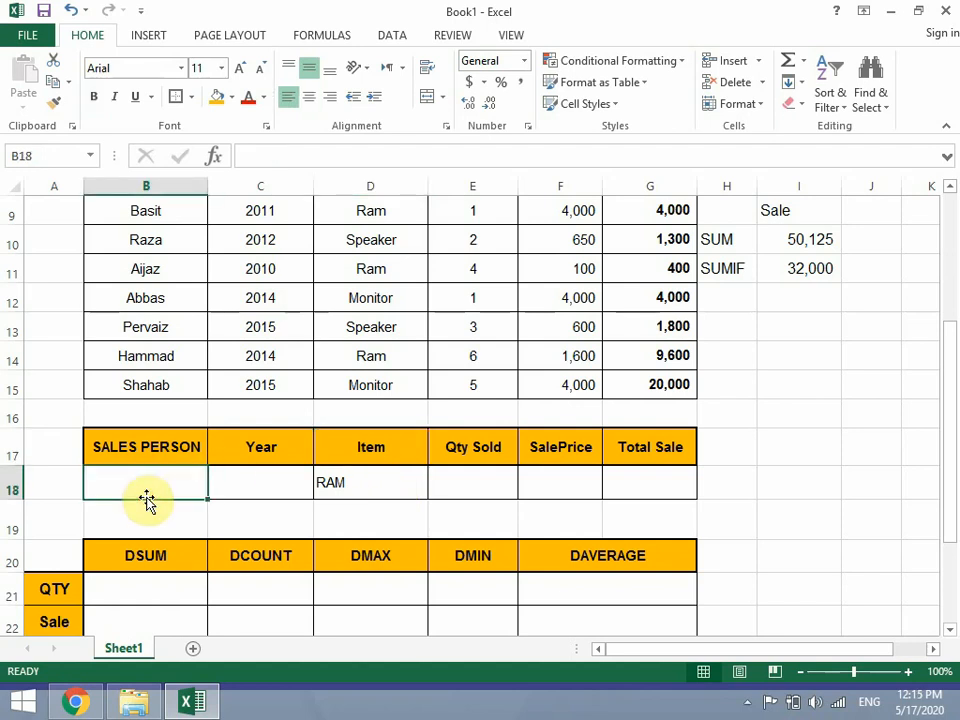
pyautogui.write('A')
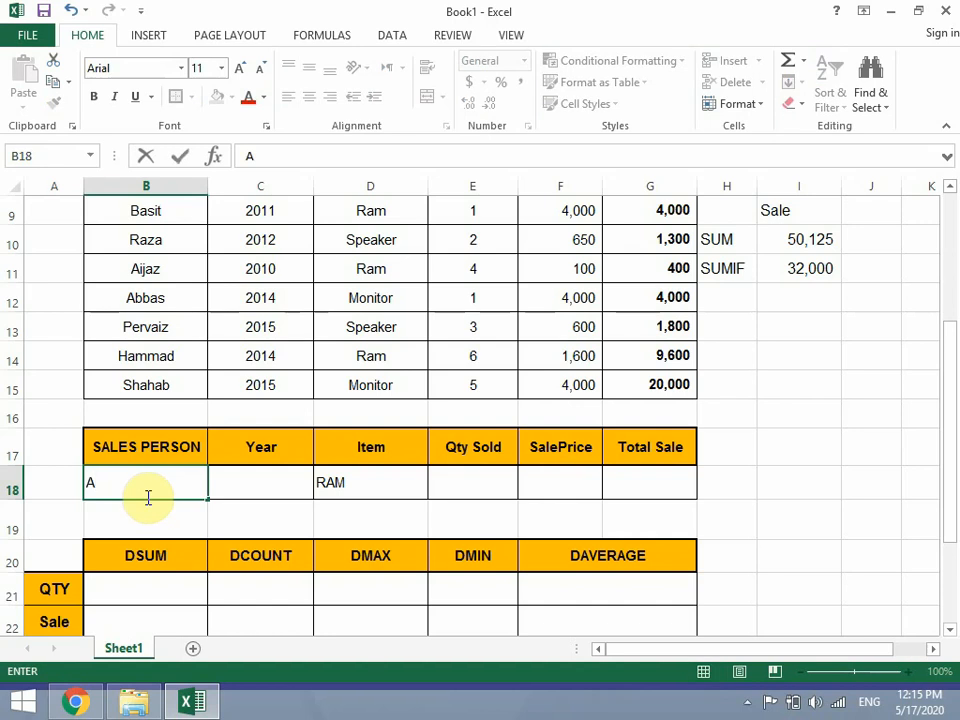
pyautogui.write('jjiaz')
pyautogui.press('Return')
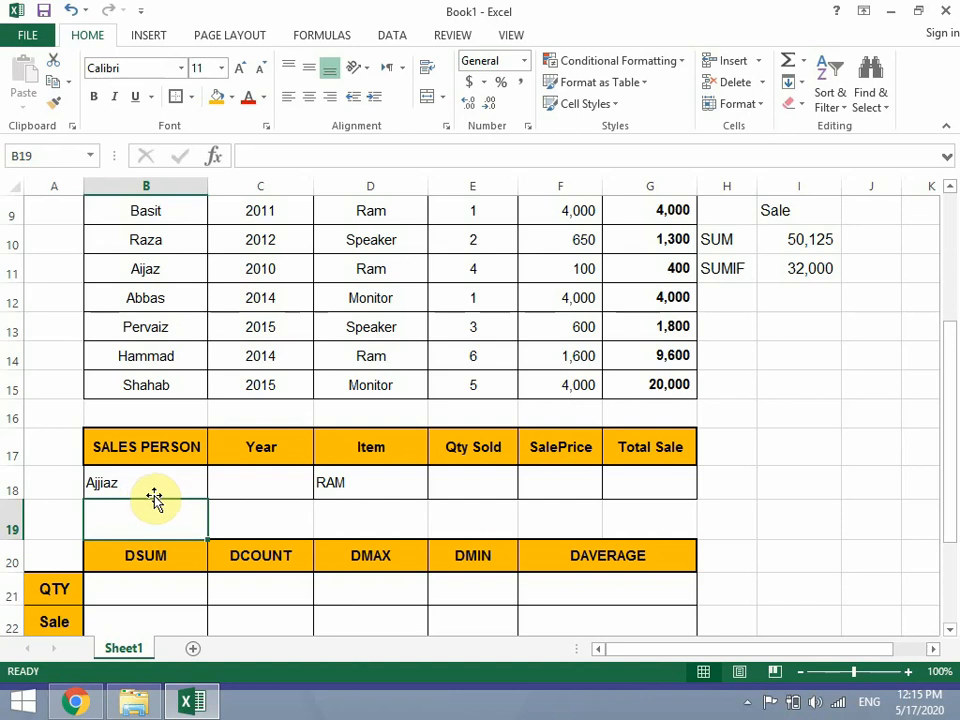
# - Set the Year criterion in cell C18 of the criteria table to 2010
pyautogui.click(156, 488)
pyautogui.click(360, 488)
pyautogui.click(437, 484)
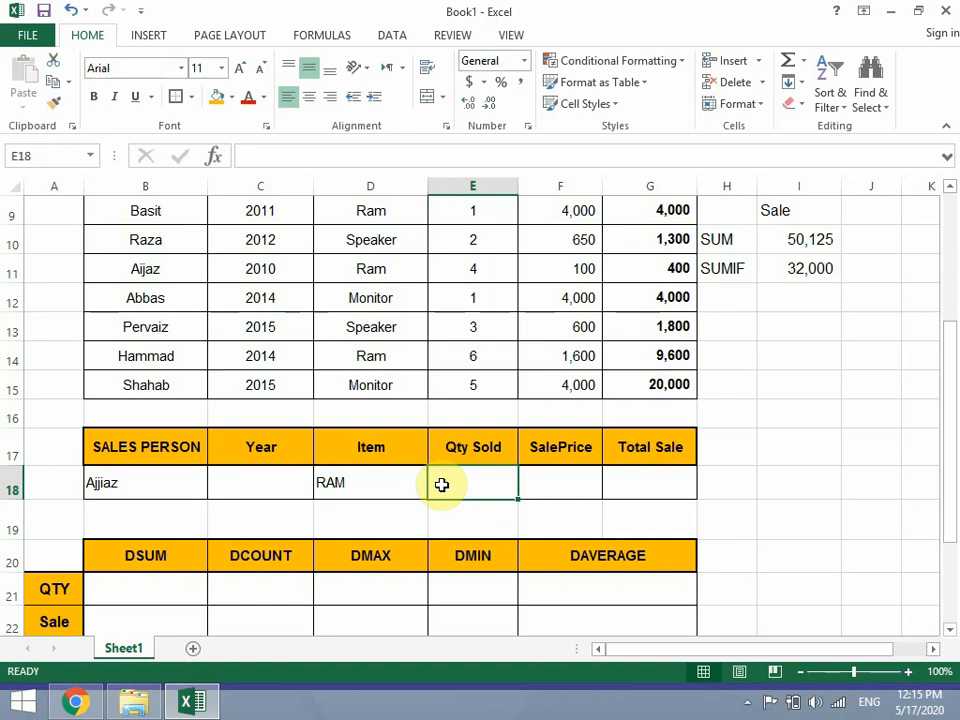
pyautogui.click(193, 484)
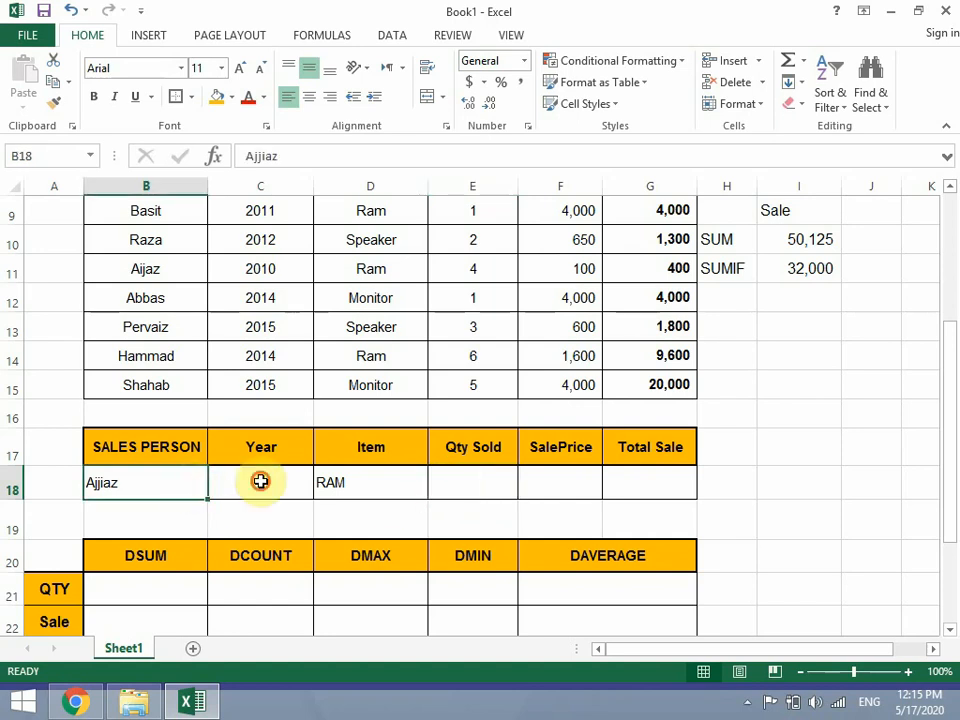
pyautogui.click(260, 482)
pyautogui.write('2010')
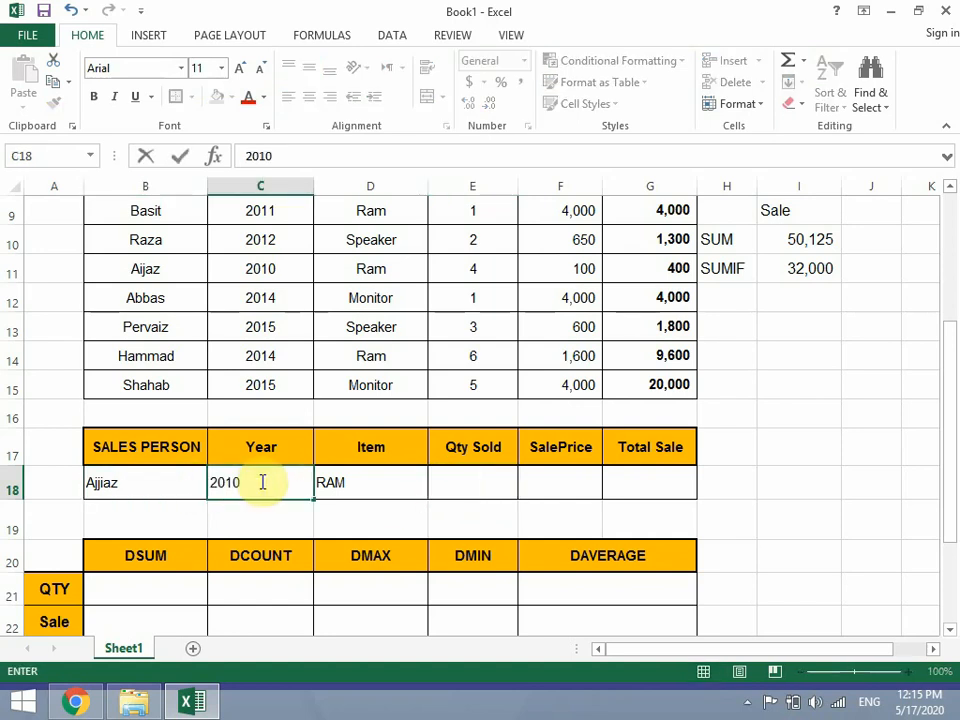
pyautogui.press('Return')
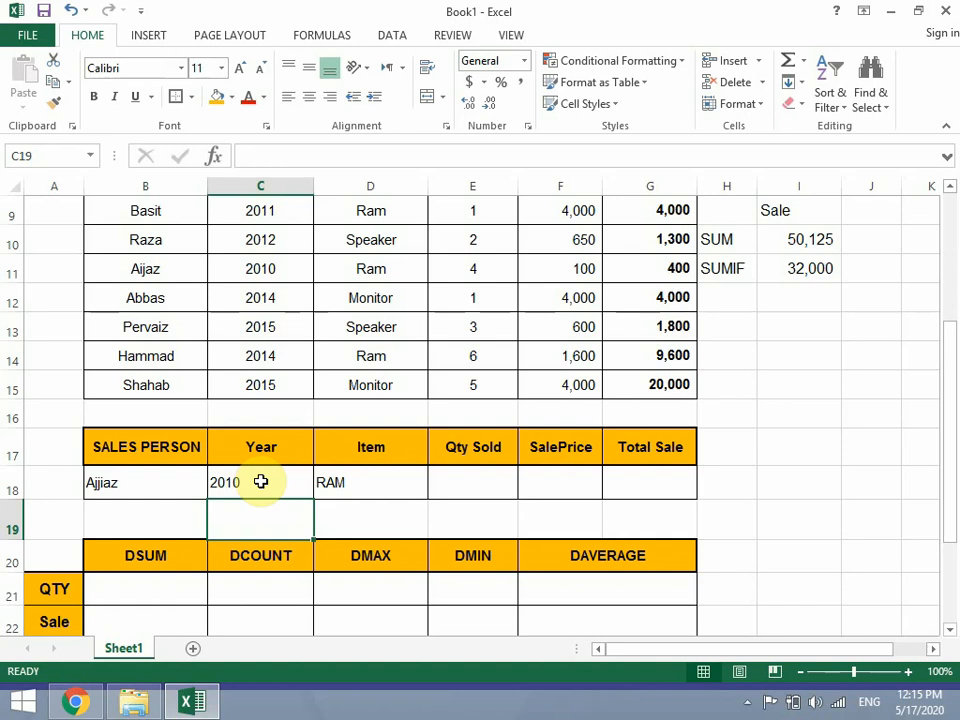
# - Clear the sales person, year and item criteria from cells B18:D18
pyautogui.moveTo(135, 485); pyautogui.dragTo(352, 481)
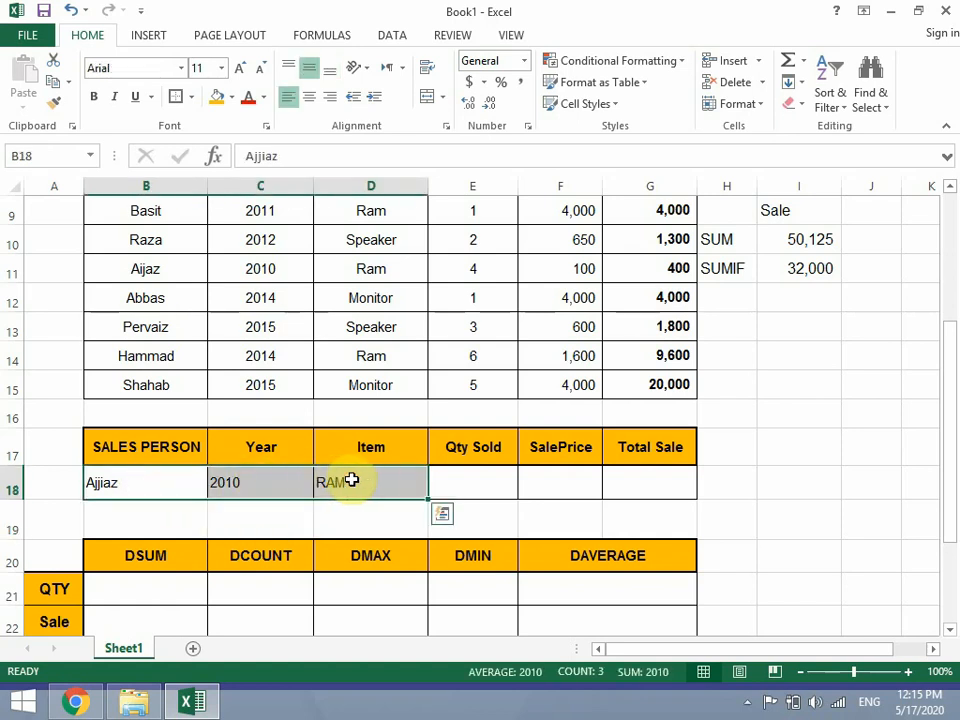
pyautogui.press('Delete')
# - Start a DSUM formula in cell B21 with the sales report range B5:G15, headers included, as its database
pyautogui.scroll(-1, 197, 493)
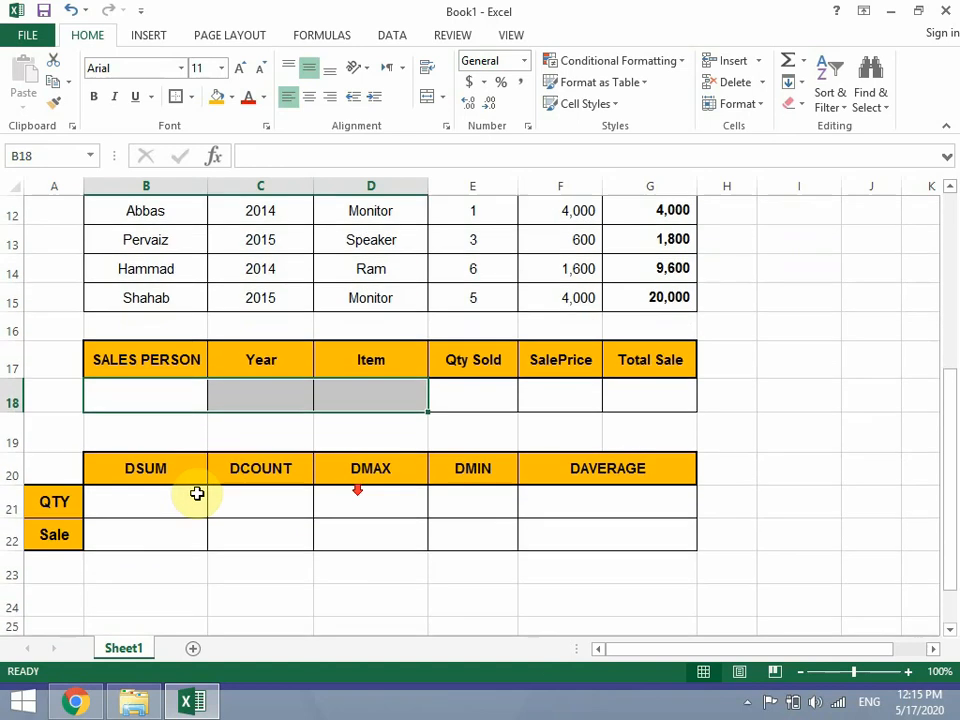
pyautogui.click(179, 492)
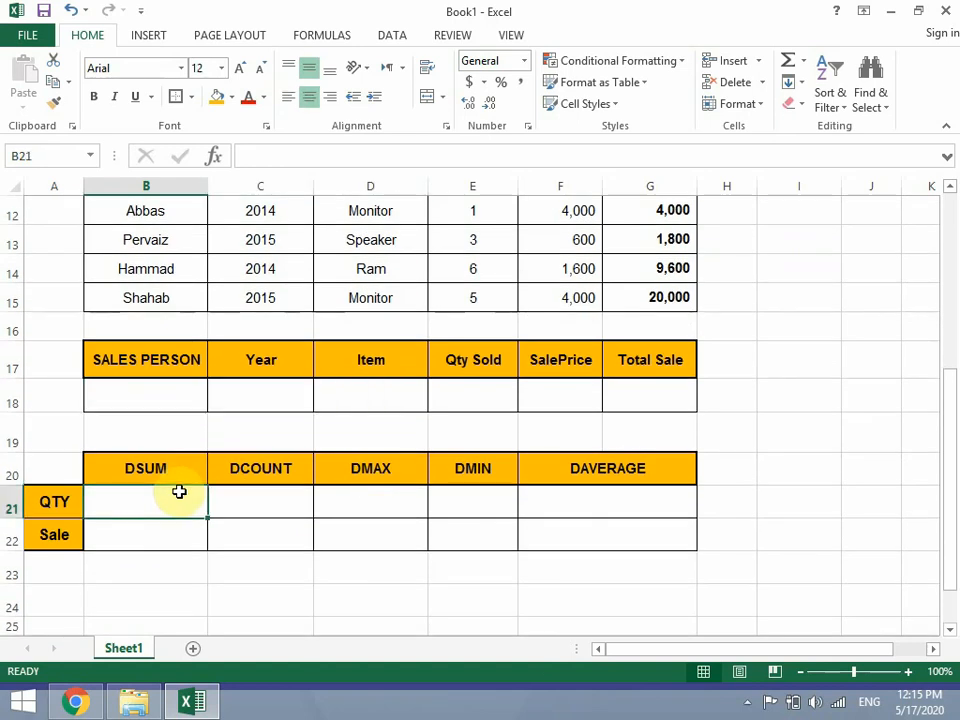
pyautogui.write('=')
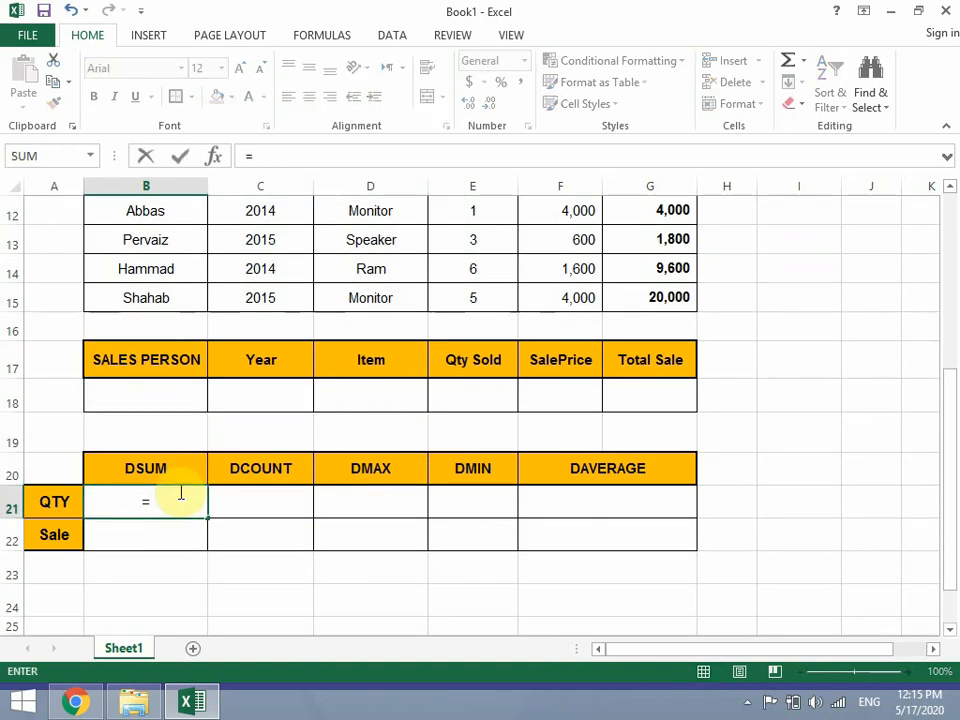
pyautogui.write('dsu')
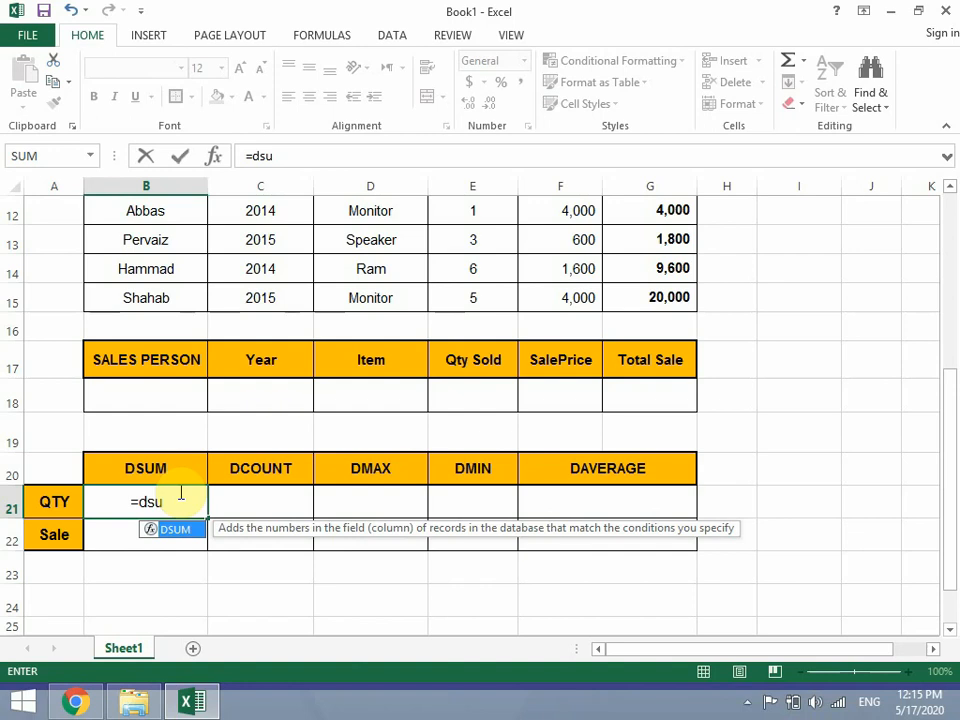
pyautogui.press('Tab')
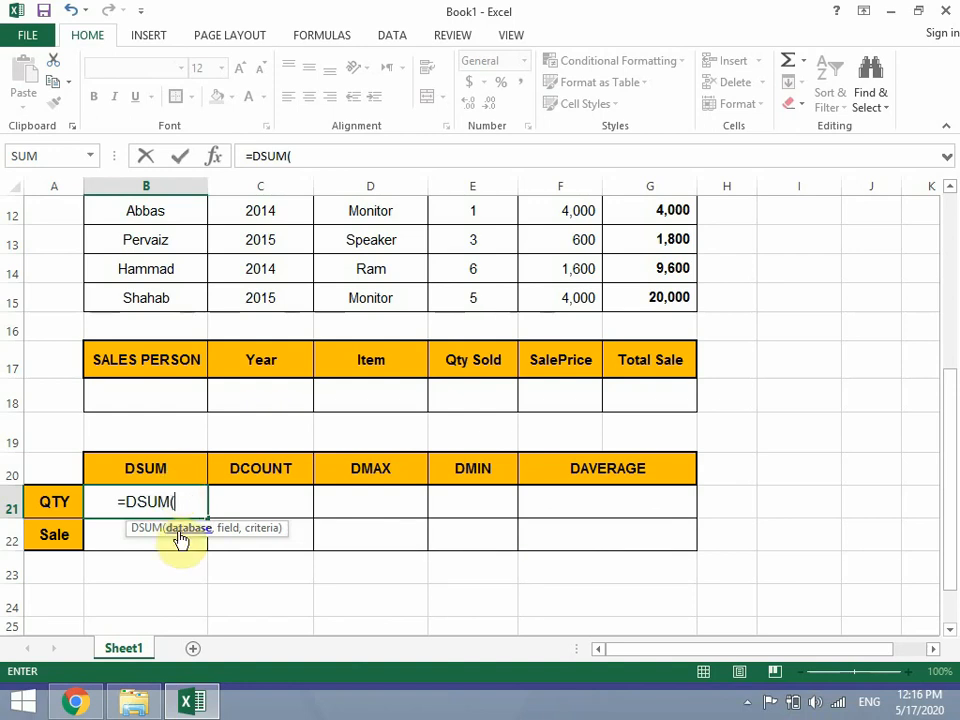
pyautogui.scroll(3, 180, 540)
pyautogui.moveTo(130, 316); pyautogui.dragTo(655, 596)
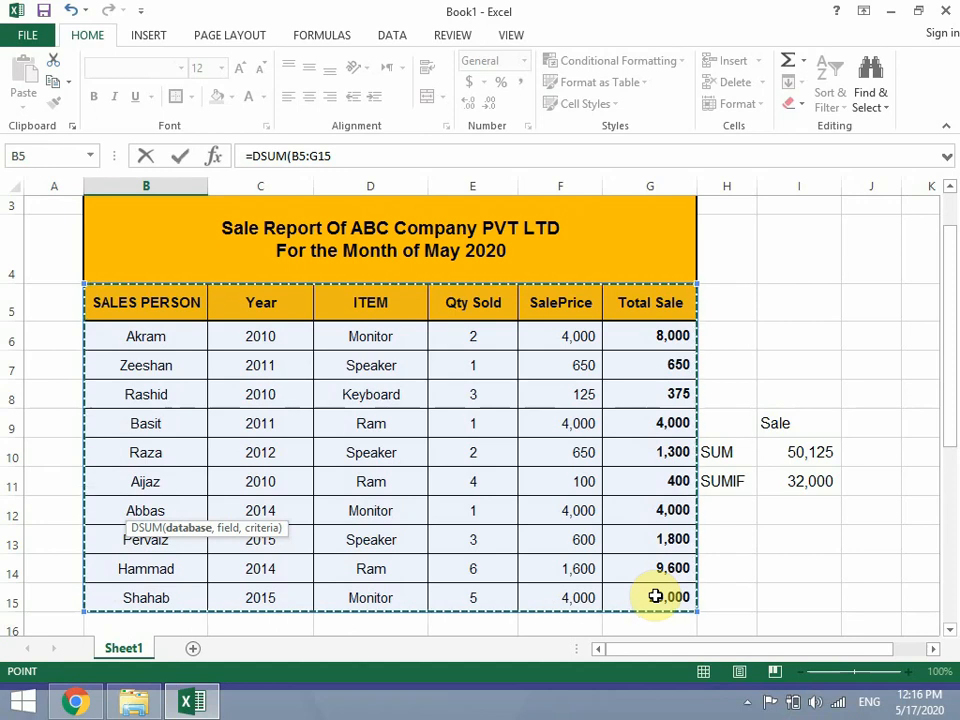
pyautogui.write(',')
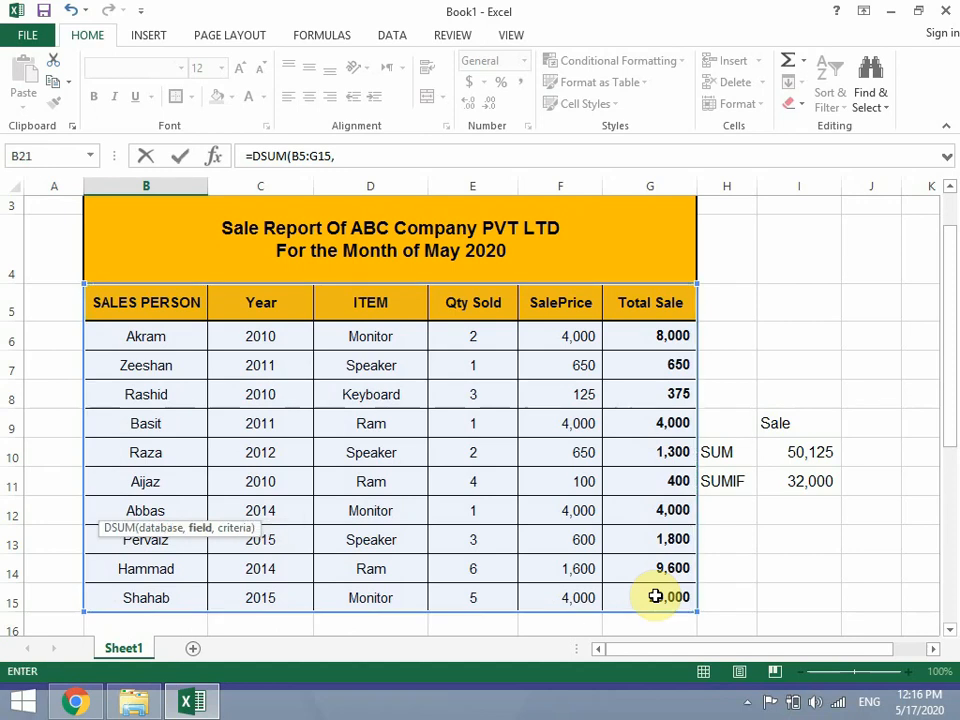
# - Complete the DSUM formula in B21 with the Qty Sold header E5 as field and B17:G18 as criteria
pyautogui.scroll(-2, 655, 596)
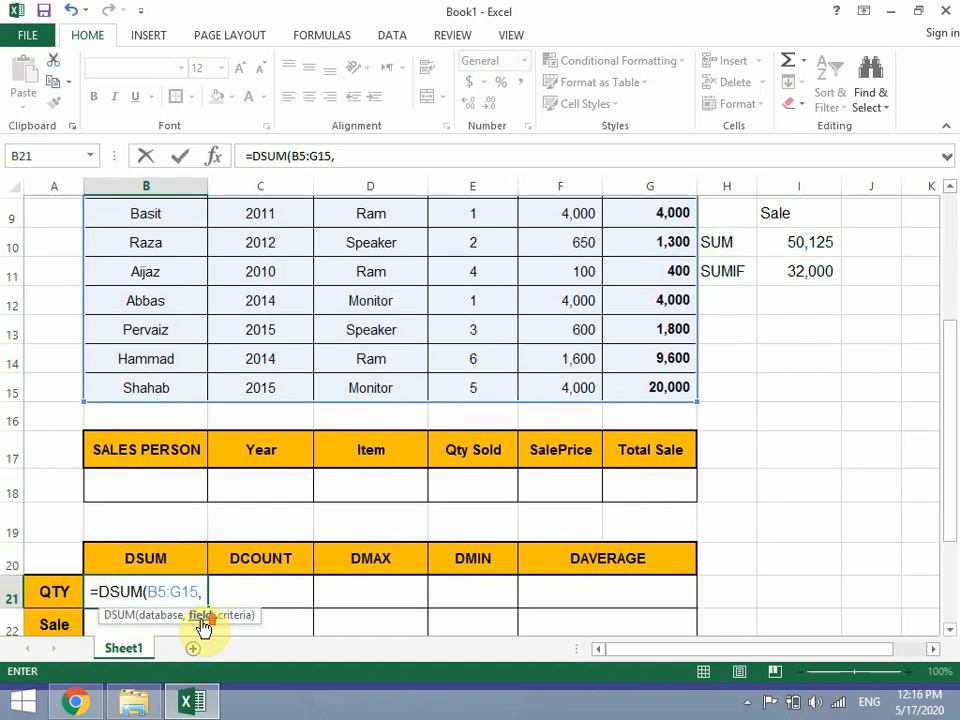
pyautogui.scroll(2, 200, 626)
pyautogui.click(441, 306)
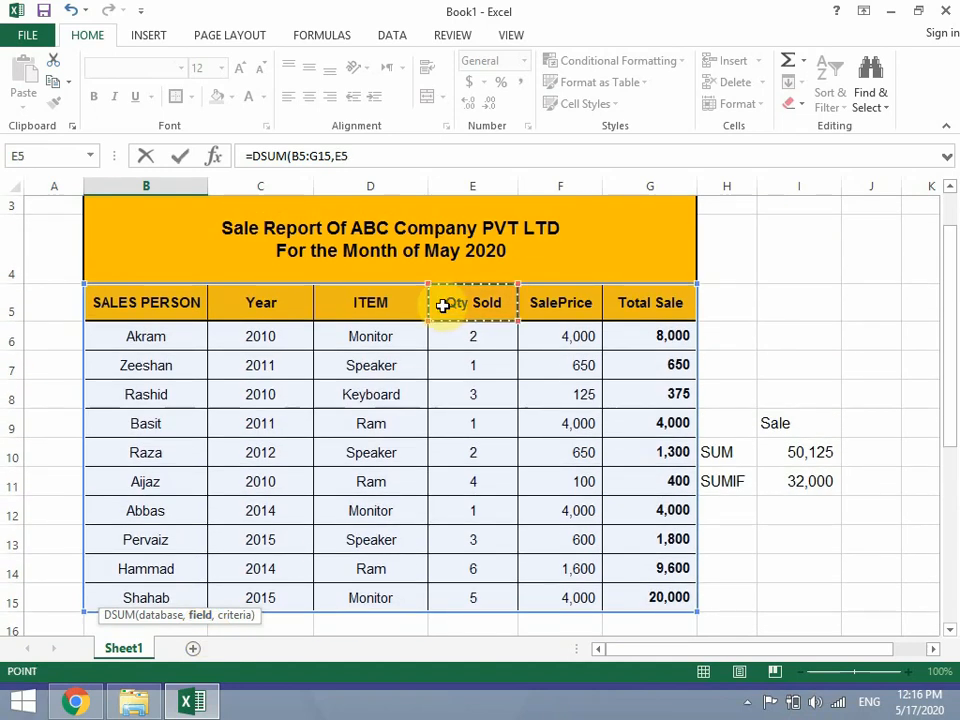
pyautogui.write(',')
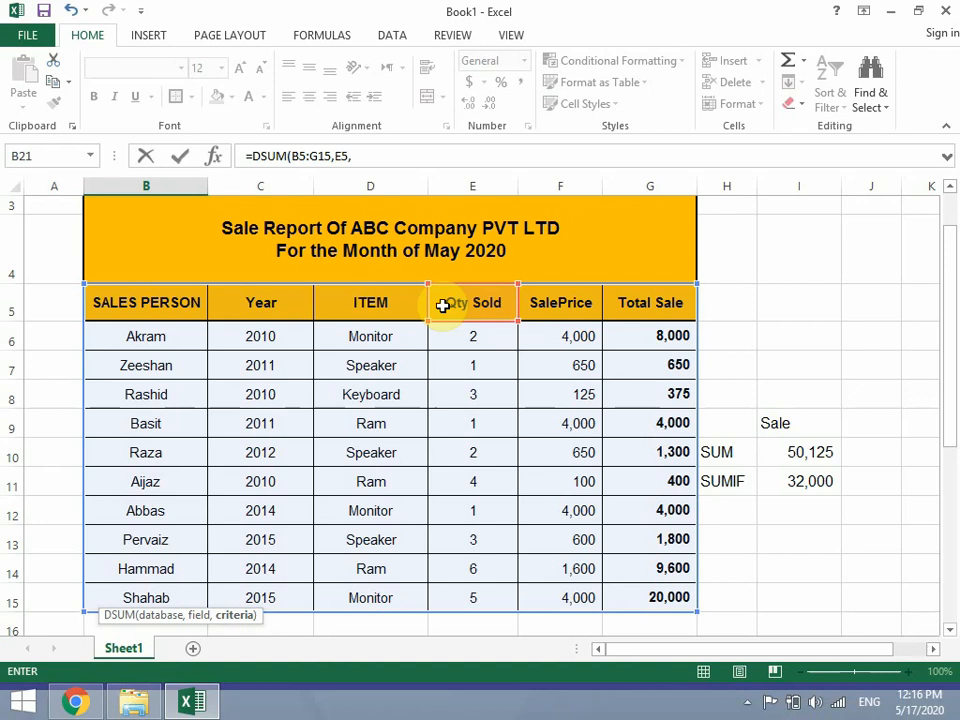
pyautogui.scroll(-2, 440, 315)
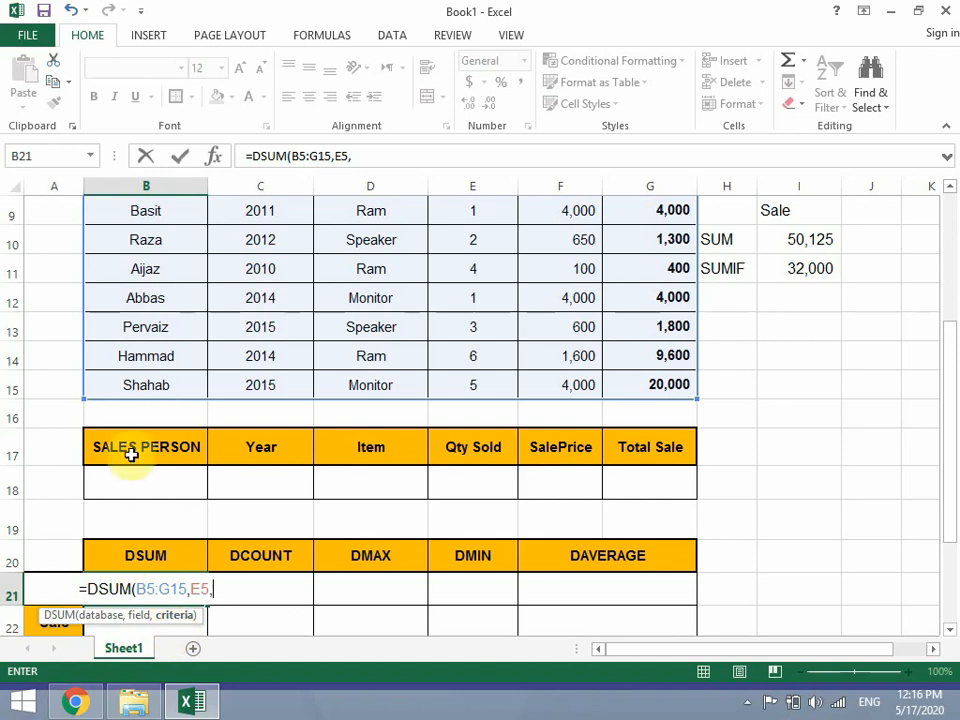
pyautogui.moveTo(132, 444); pyautogui.dragTo(634, 475)
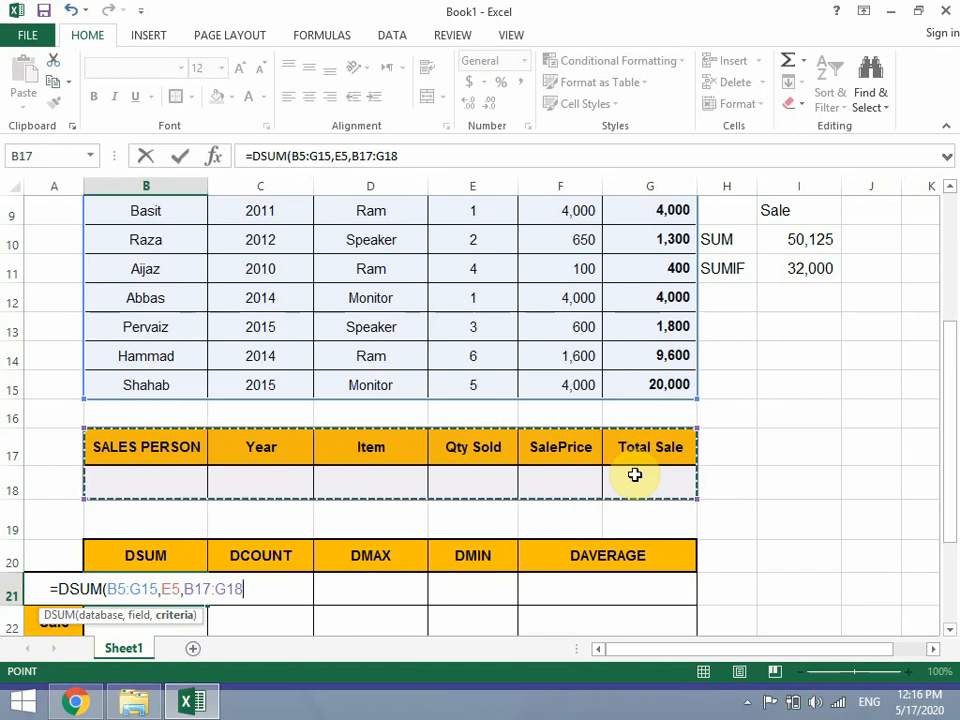
pyautogui.write(')')
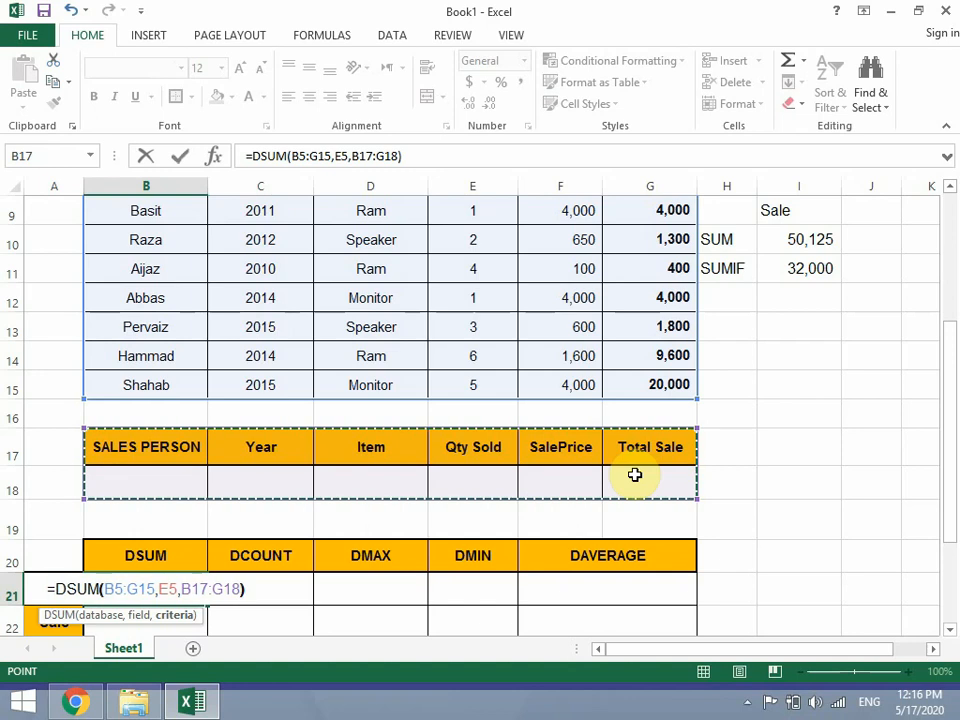
pyautogui.press('Return')
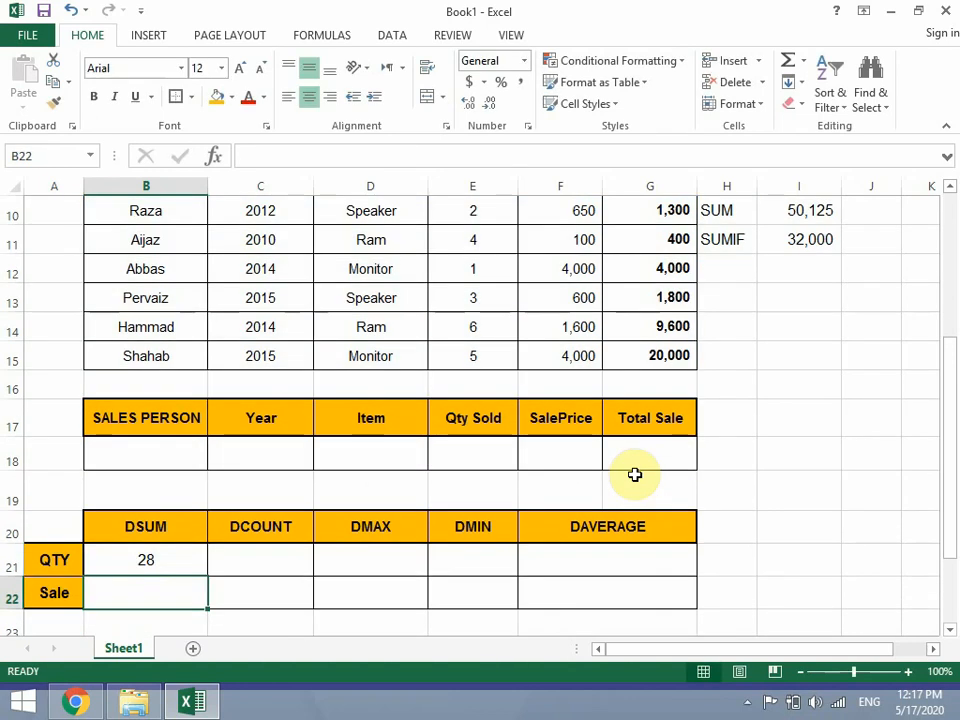
# - Compare the Qty Sold column with the DSUM result and enter RAM as the Item criterion in D18
pyautogui.scroll(3, 635, 475)
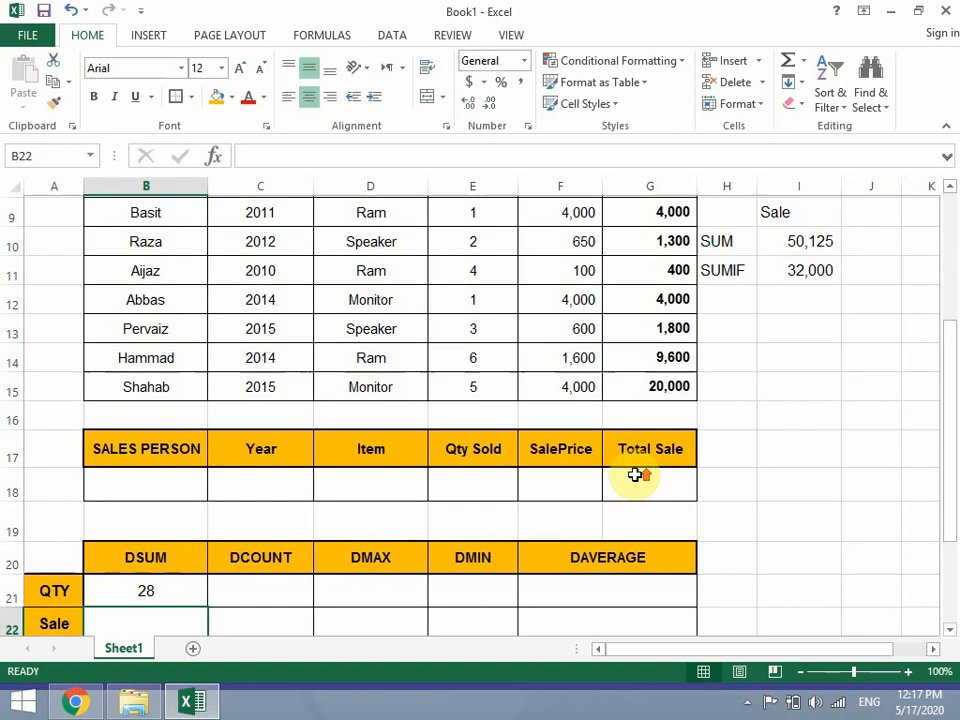
pyautogui.moveTo(473, 317); pyautogui.dragTo(491, 579)
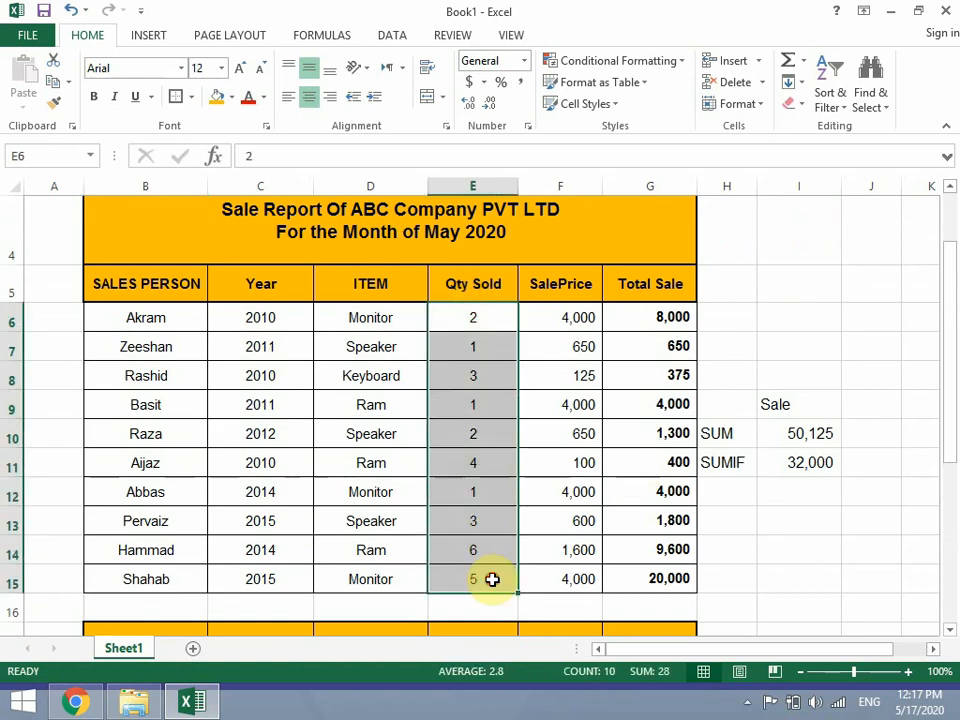
pyautogui.scroll(-2, 495, 581)
pyautogui.click(182, 564)
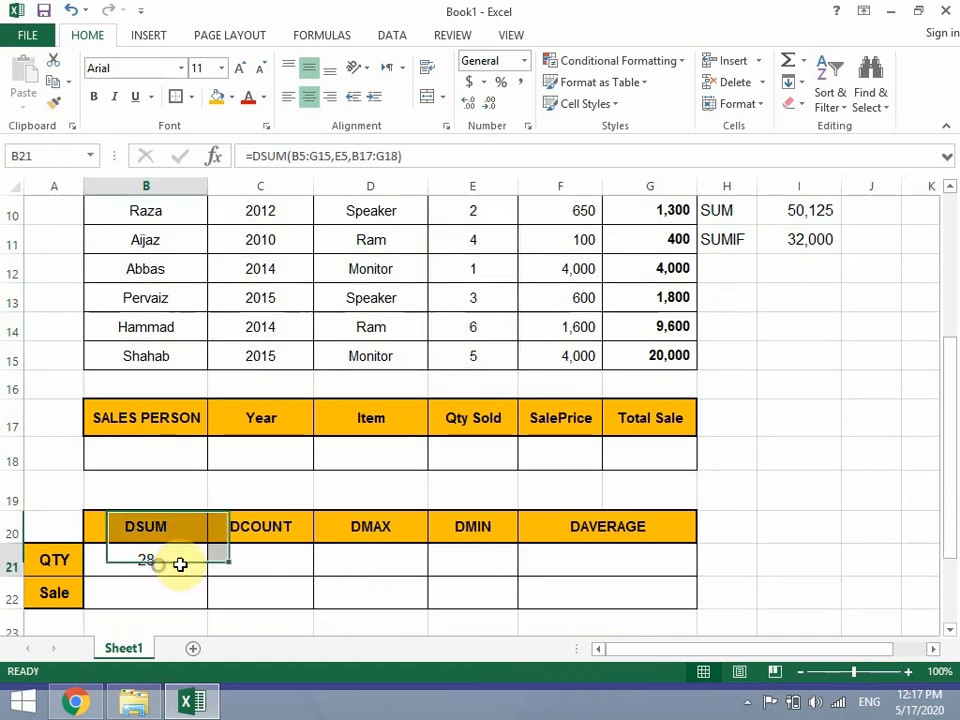
pyautogui.click(343, 443)
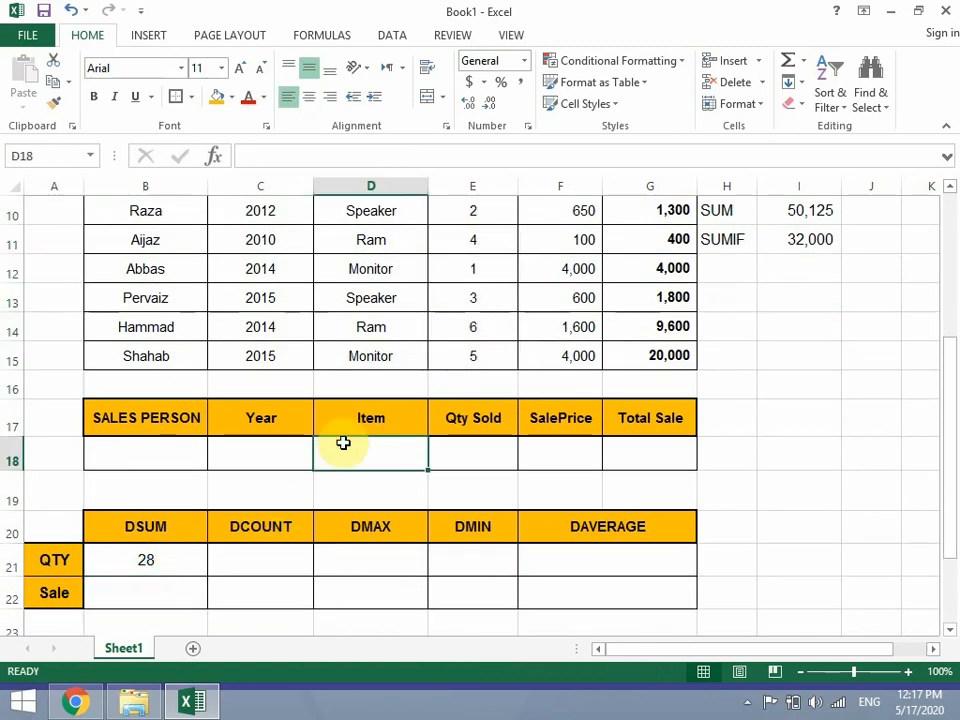
pyautogui.write('RAM')
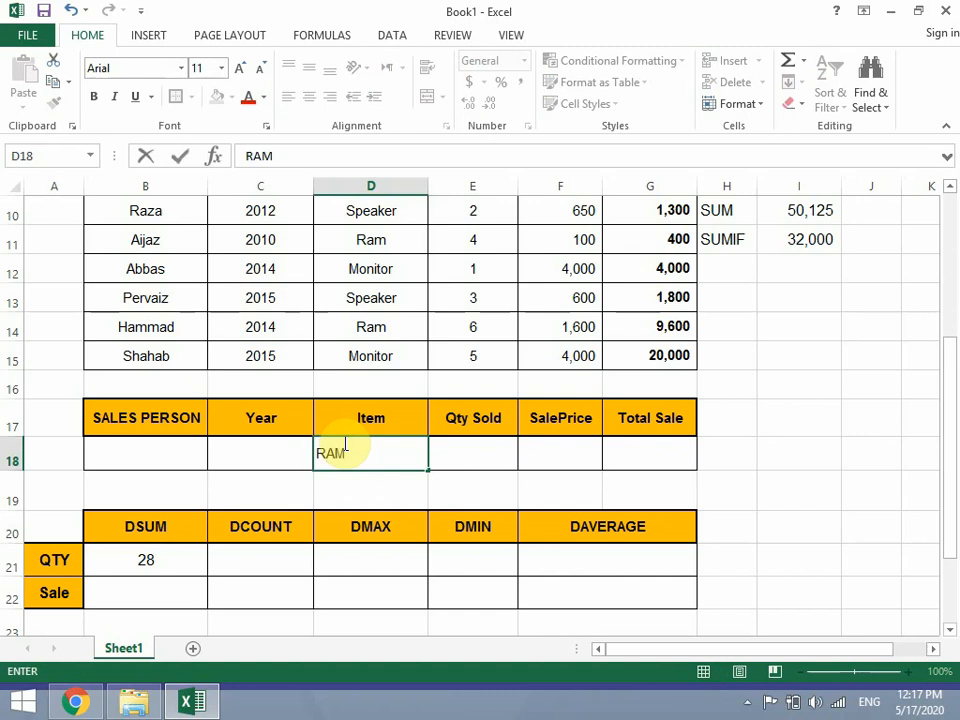
pyautogui.press('Return')
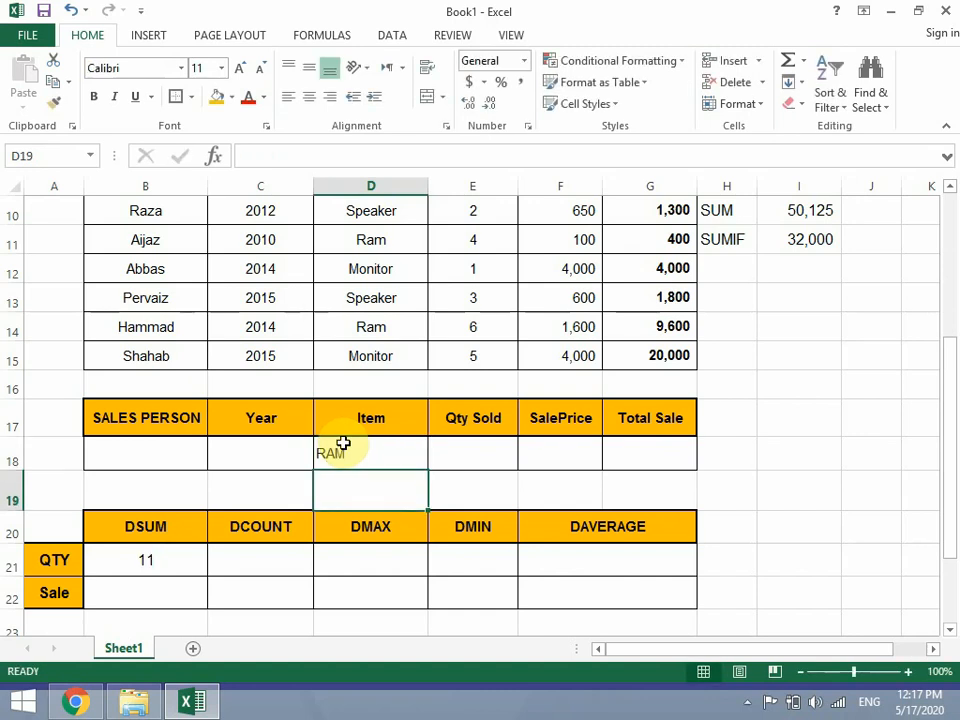
# - Set the Year criterion in cell C18 of the criteria table to 2010
pyautogui.click(237, 446)
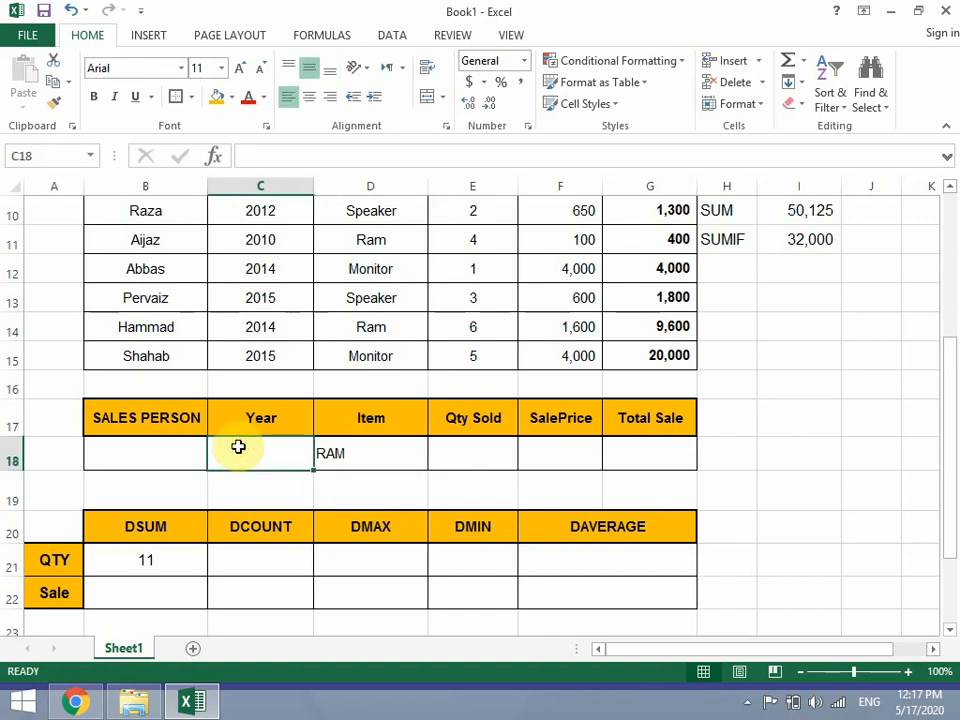
pyautogui.write('2010')
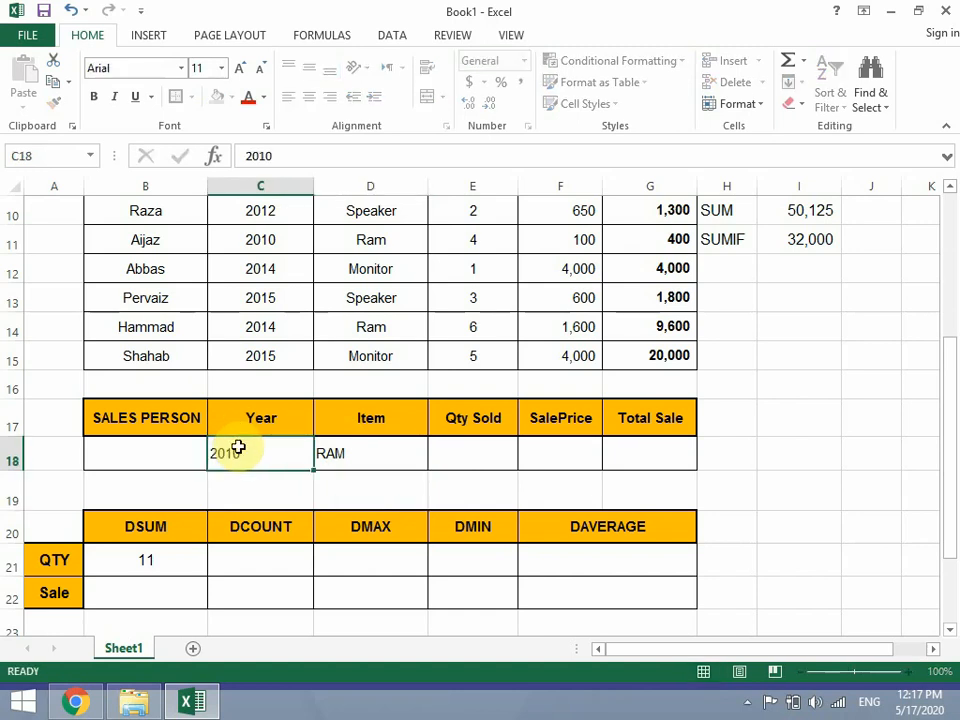
pyautogui.press('Return')
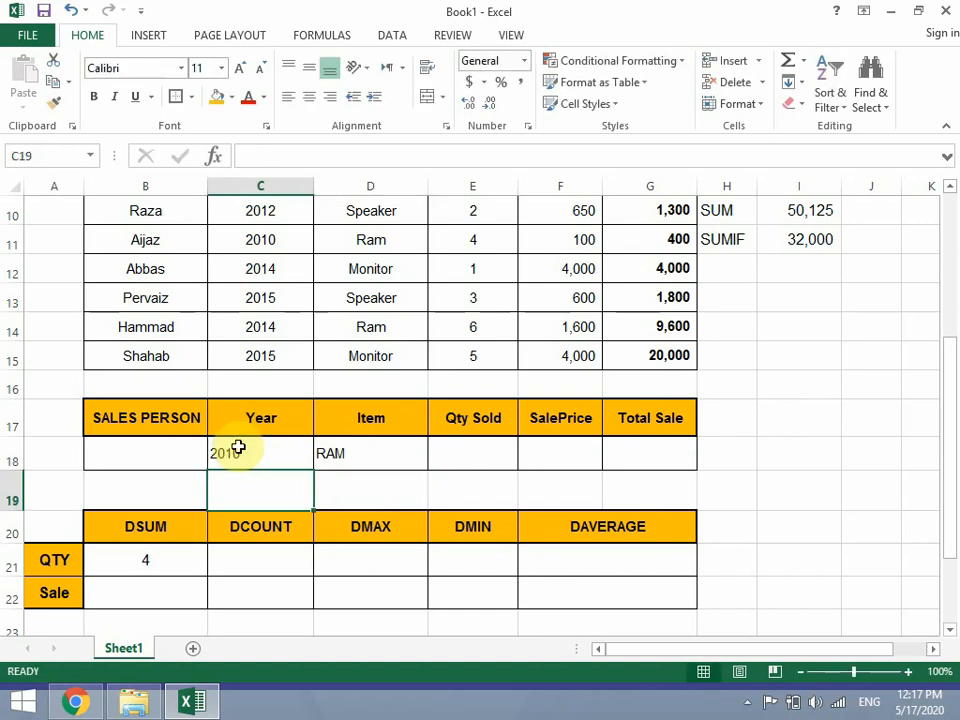
# - Check the report's year, item and quantity entries against the 2010 and RAM criteria and the DSUM result in B21
pyautogui.moveTo(266, 241); pyautogui.dragTo(480, 242)
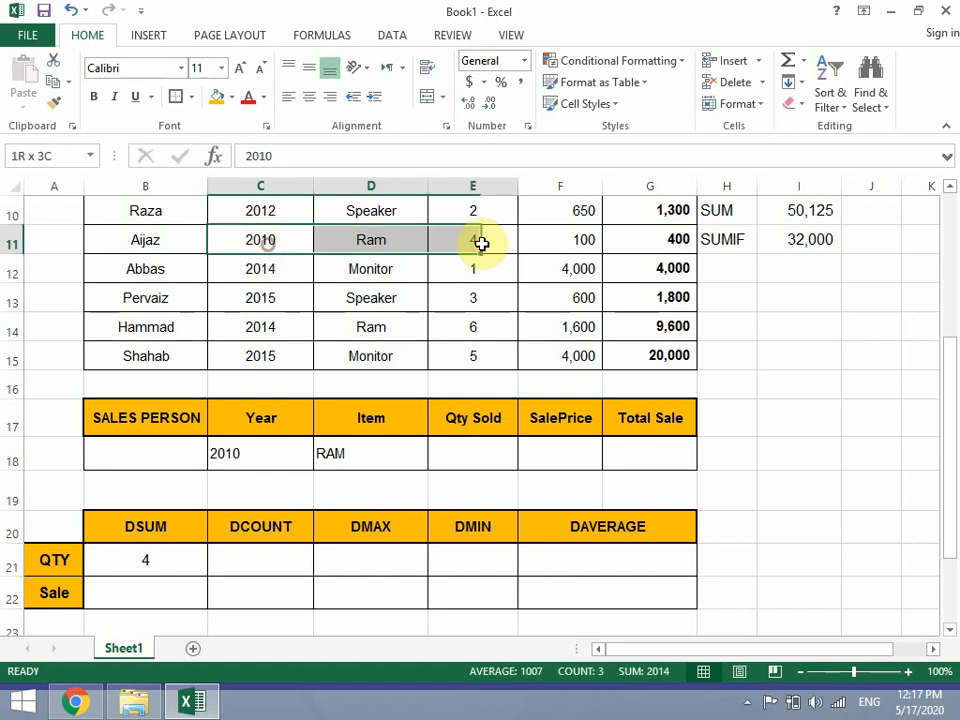
pyautogui.scroll(1, 500, 385)
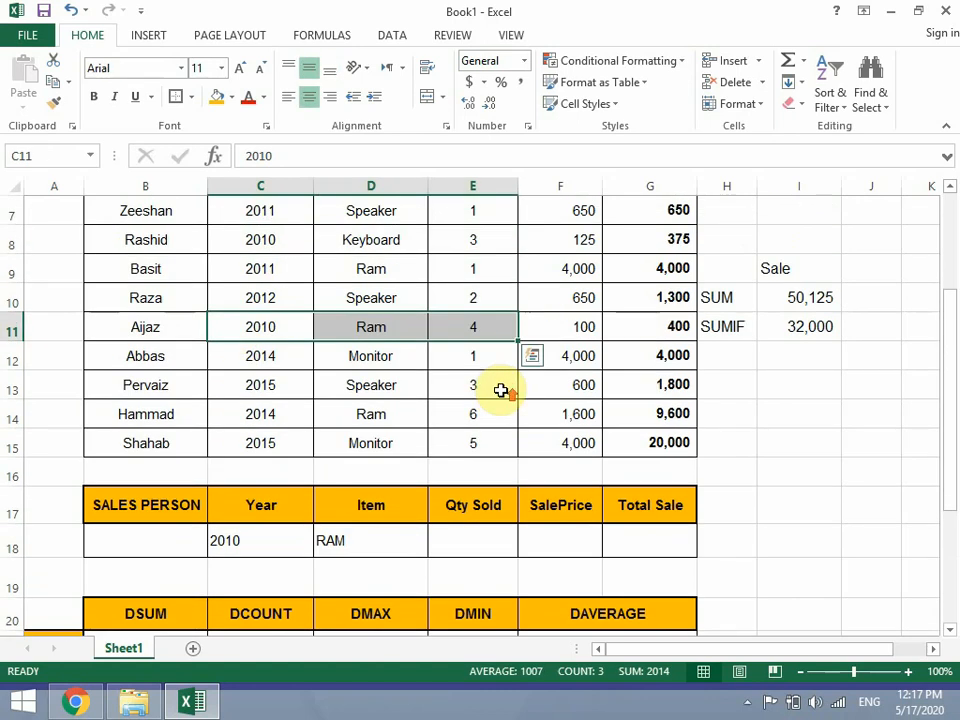
pyautogui.scroll(1, 500, 390)
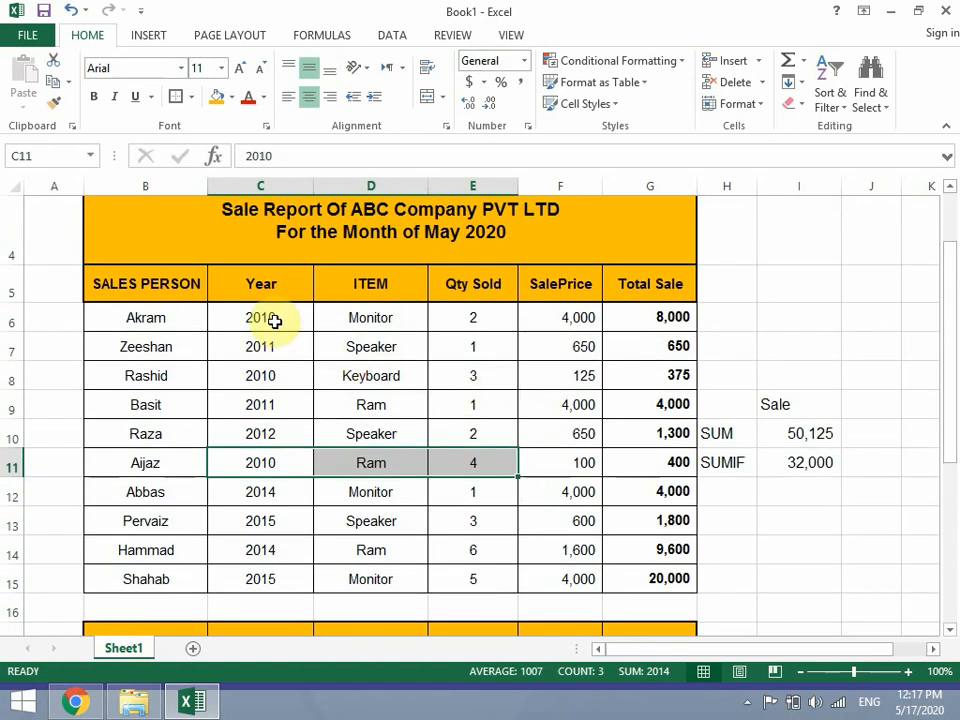
pyautogui.moveTo(272, 320); pyautogui.dragTo(487, 416)
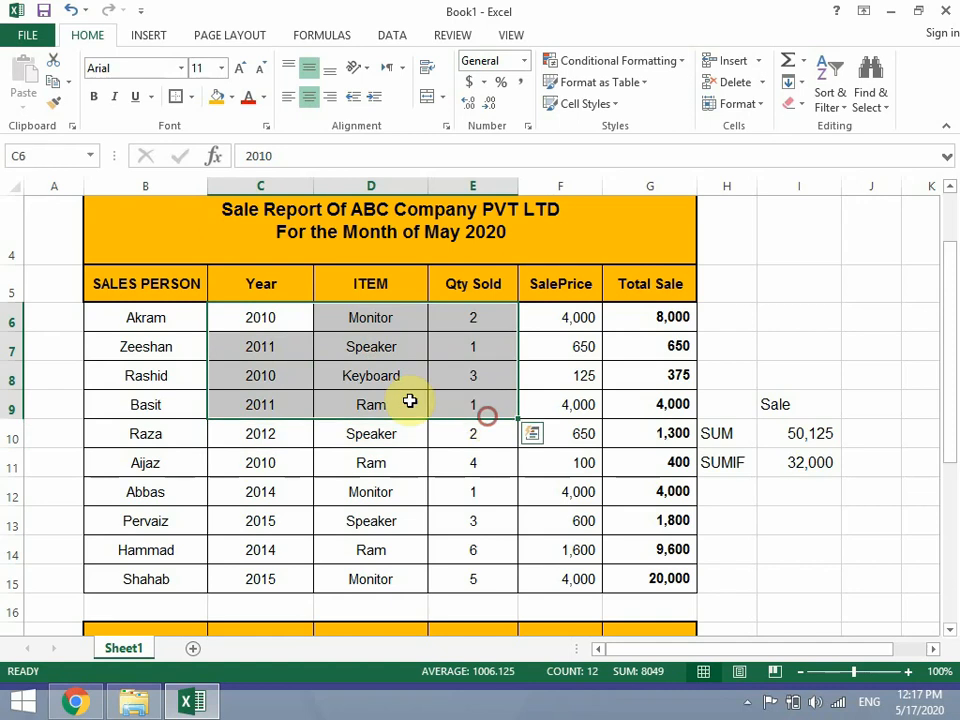
pyautogui.click(308, 398)
pyautogui.click(268, 545)
pyautogui.scroll(-2, 250, 500)
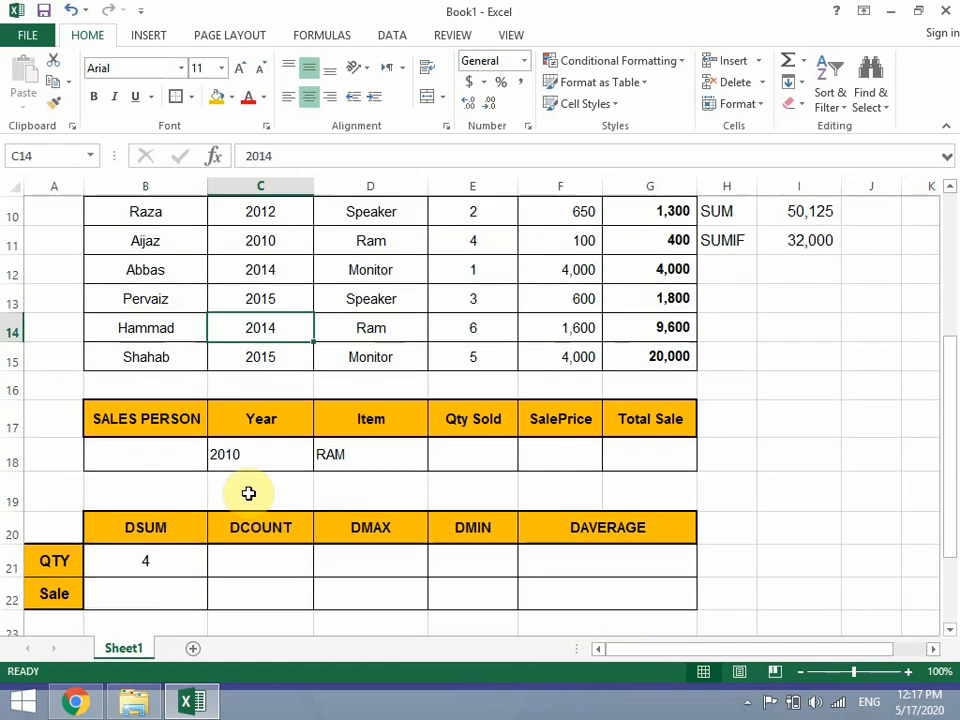
pyautogui.moveTo(255, 455); pyautogui.dragTo(360, 450)
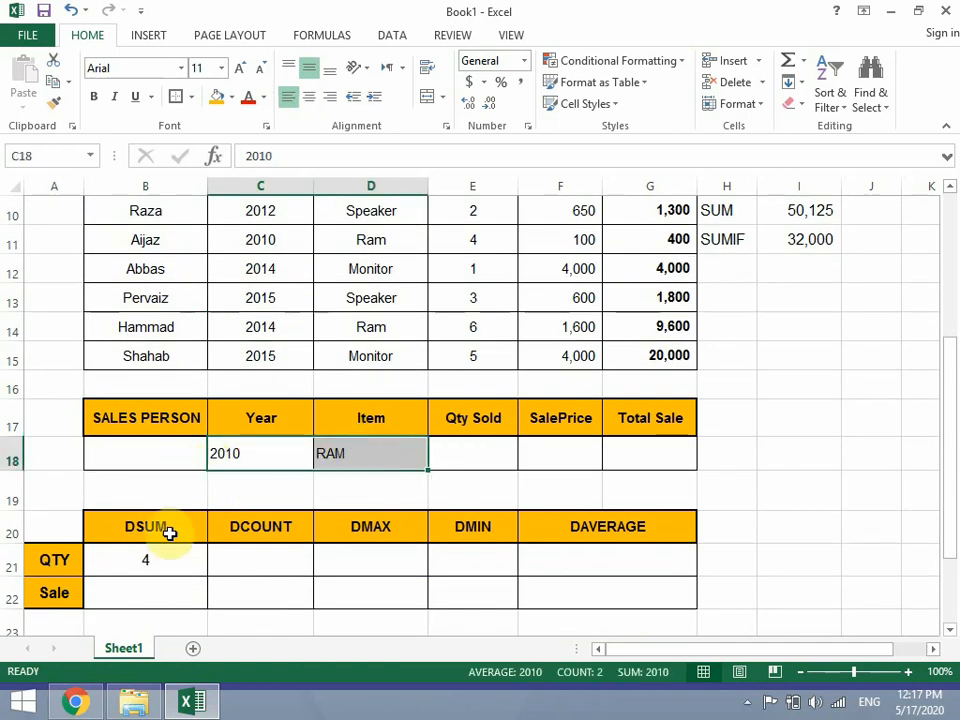
pyautogui.click(169, 564)
# - Enter a sales person's name from the report as the SALES PERSON criterion in cell B18
pyautogui.click(148, 458)
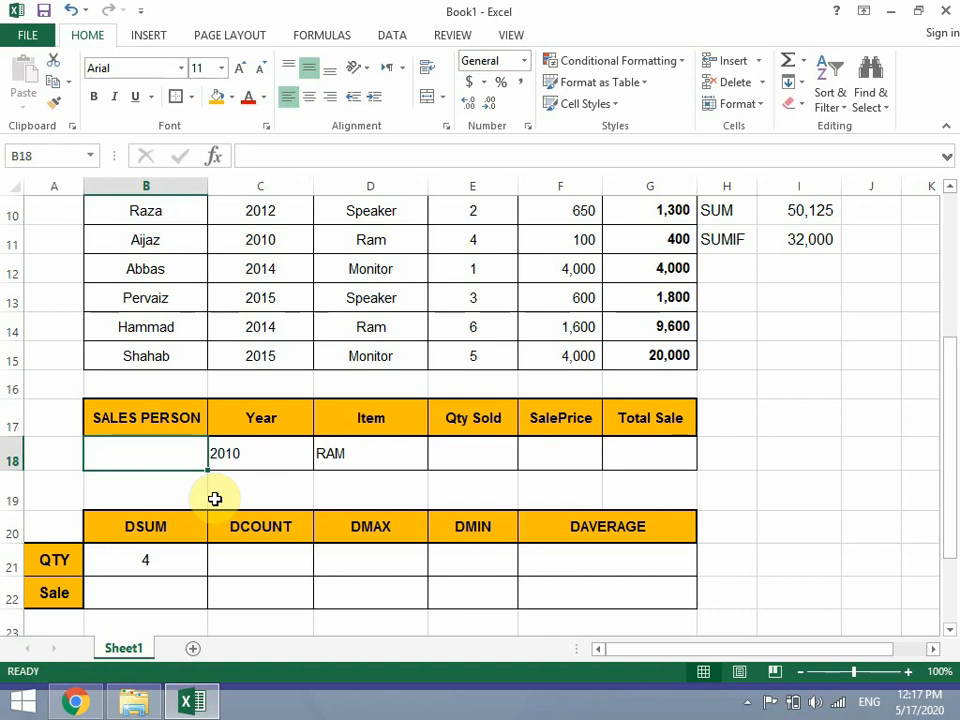
pyautogui.scroll(1, 214, 498)
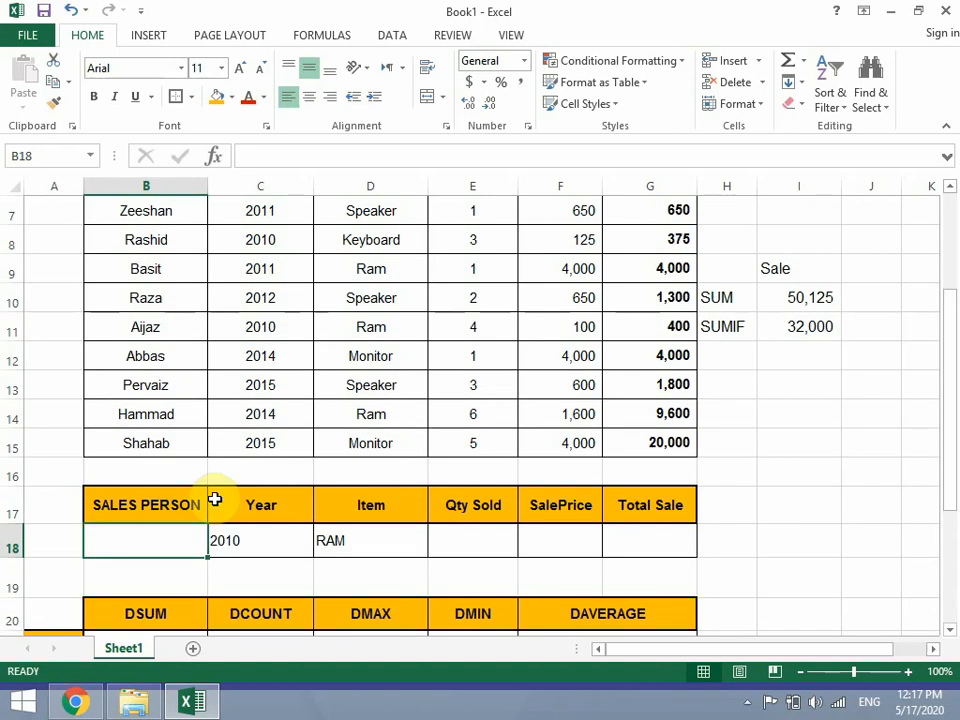
pyautogui.scroll(-1, 214, 498)
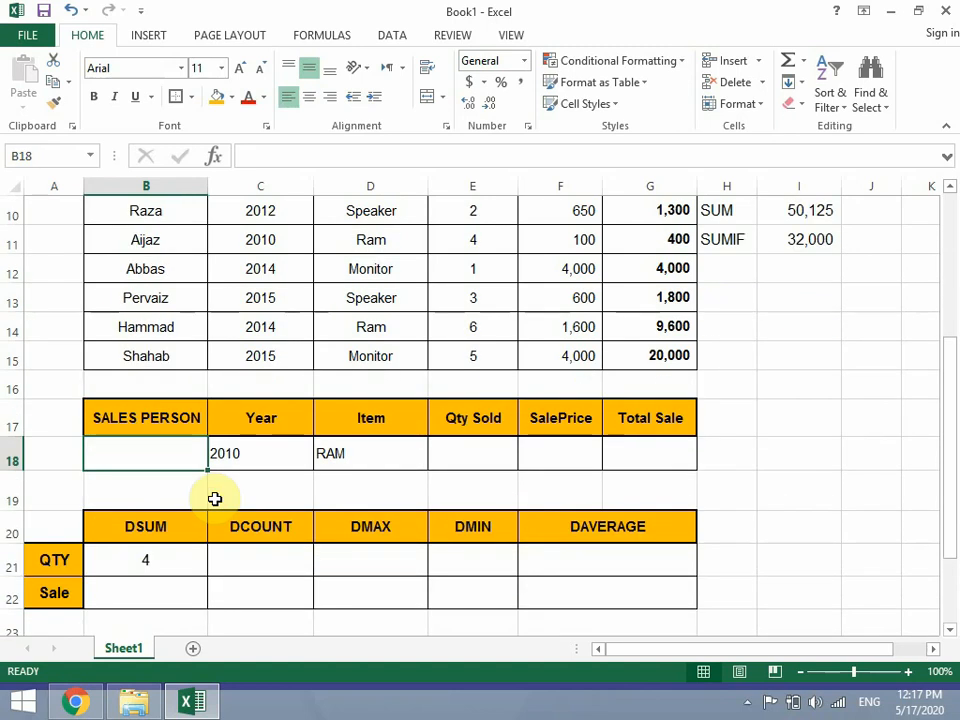
pyautogui.write('Ras')
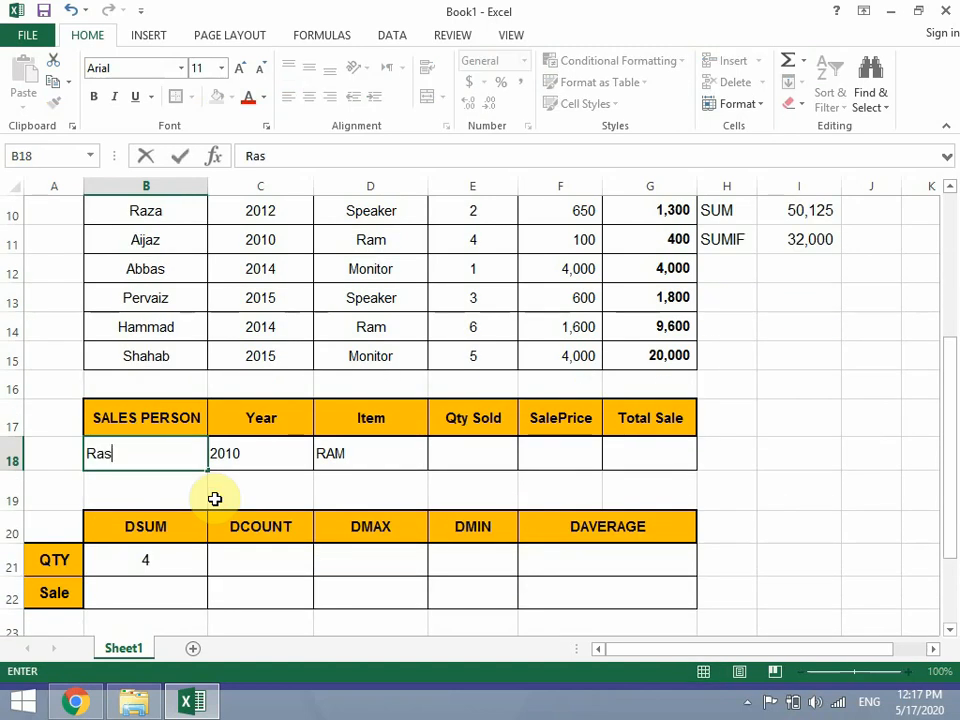
pyautogui.write('hid')
pyautogui.press('Return')
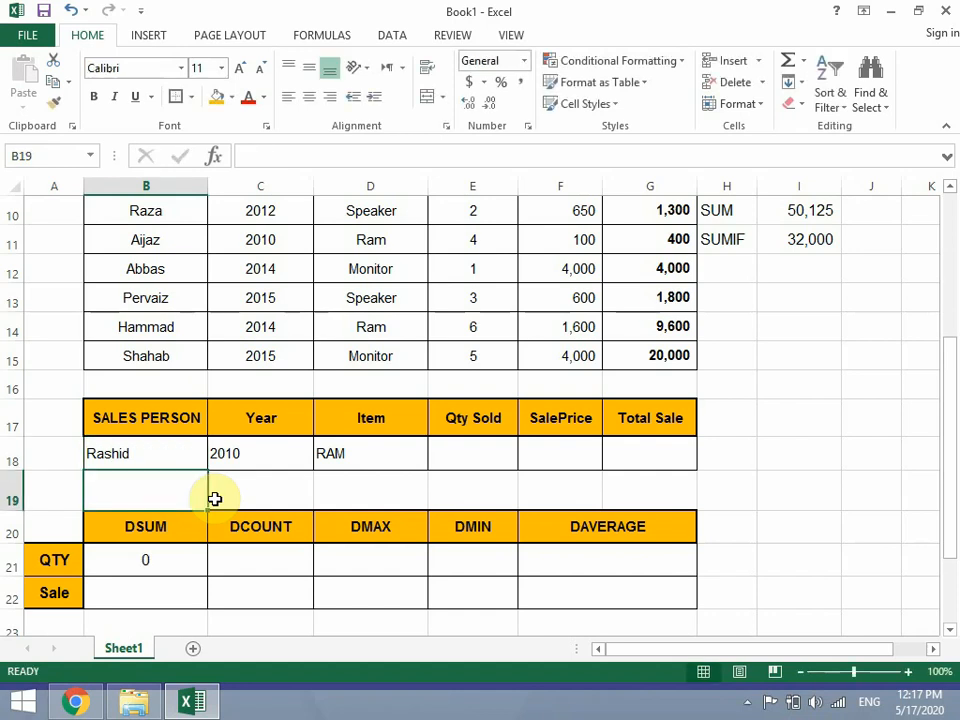
pyautogui.scroll(3, 214, 498)
pyautogui.scroll(-2, 214, 498)
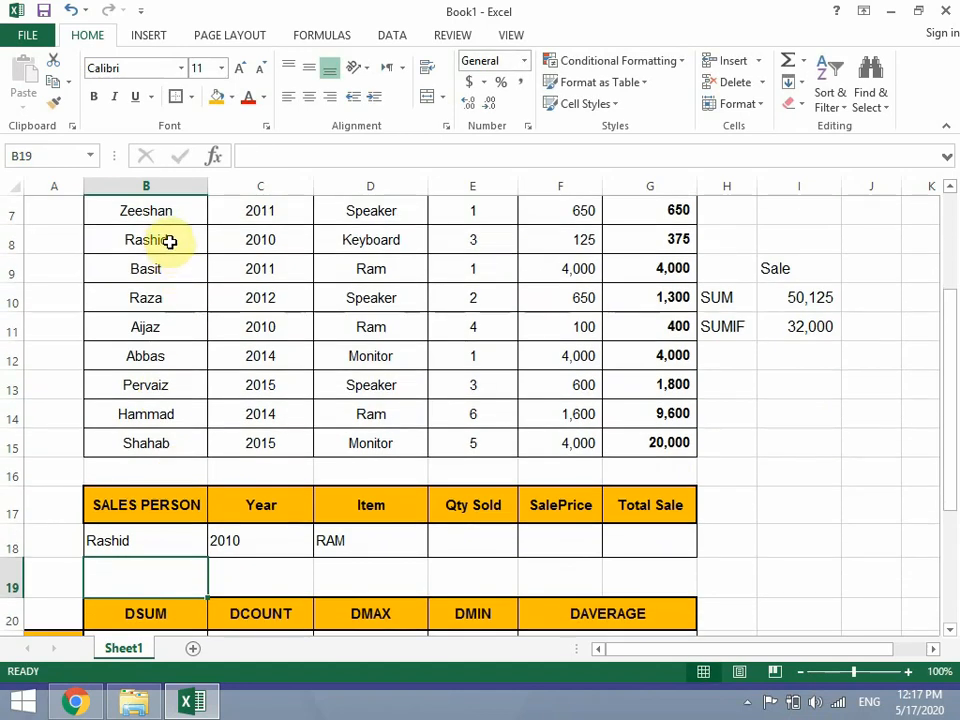
# - Compare the matching sales person, year and item entries in row 8 with the criteria in B18:D18 and the DSUM result in B21
pyautogui.moveTo(170, 241); pyautogui.dragTo(371, 240)
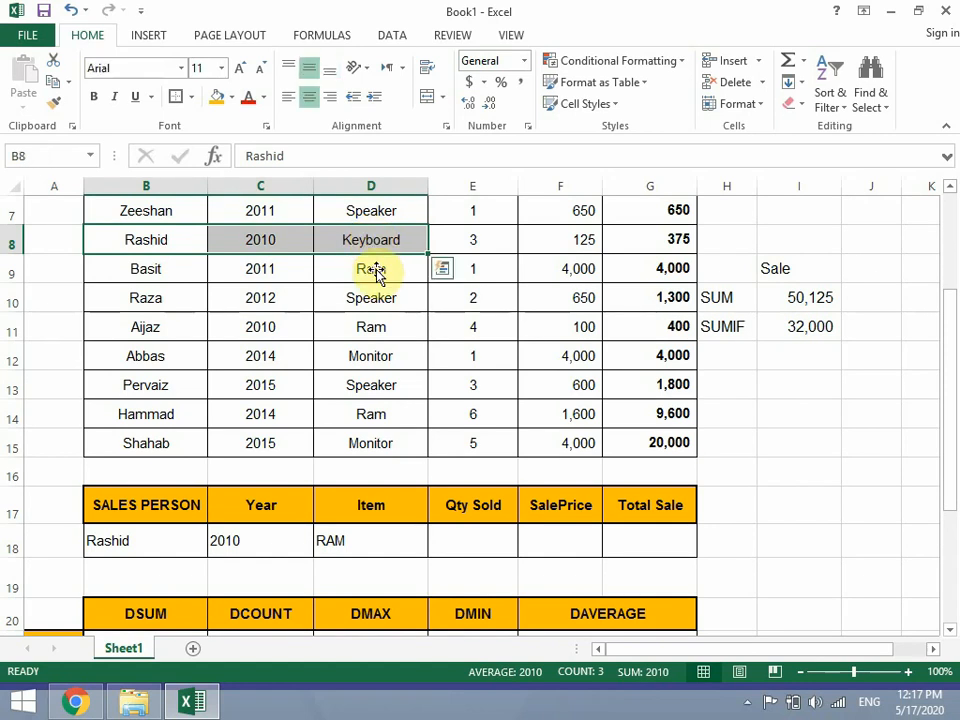
pyautogui.scroll(-1, 379, 295)
pyautogui.click(184, 572)
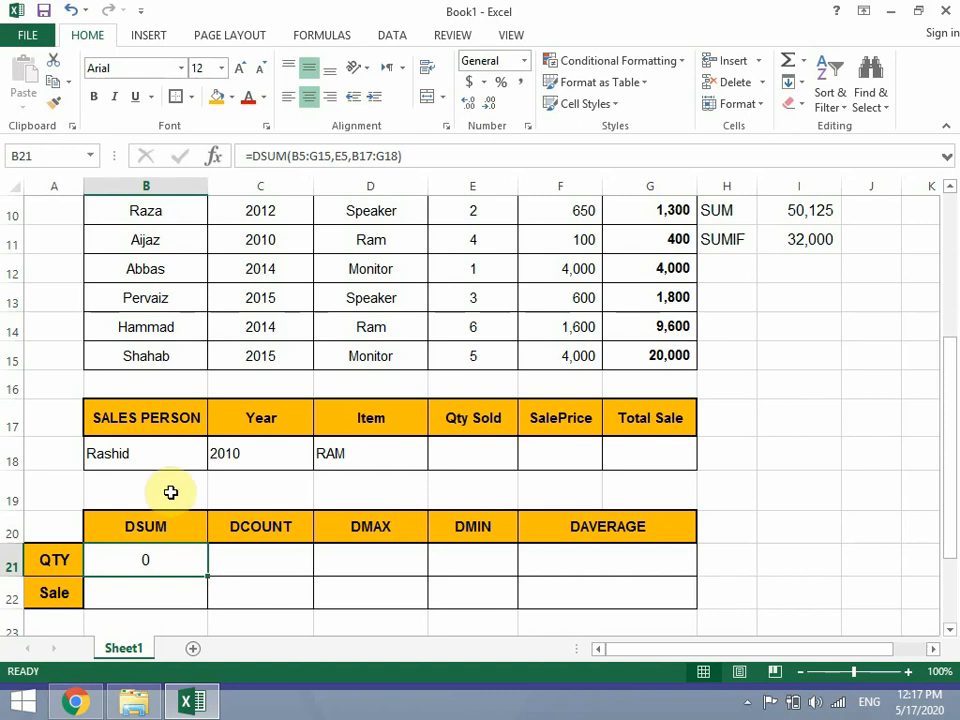
pyautogui.click(161, 455)
pyautogui.click(228, 451)
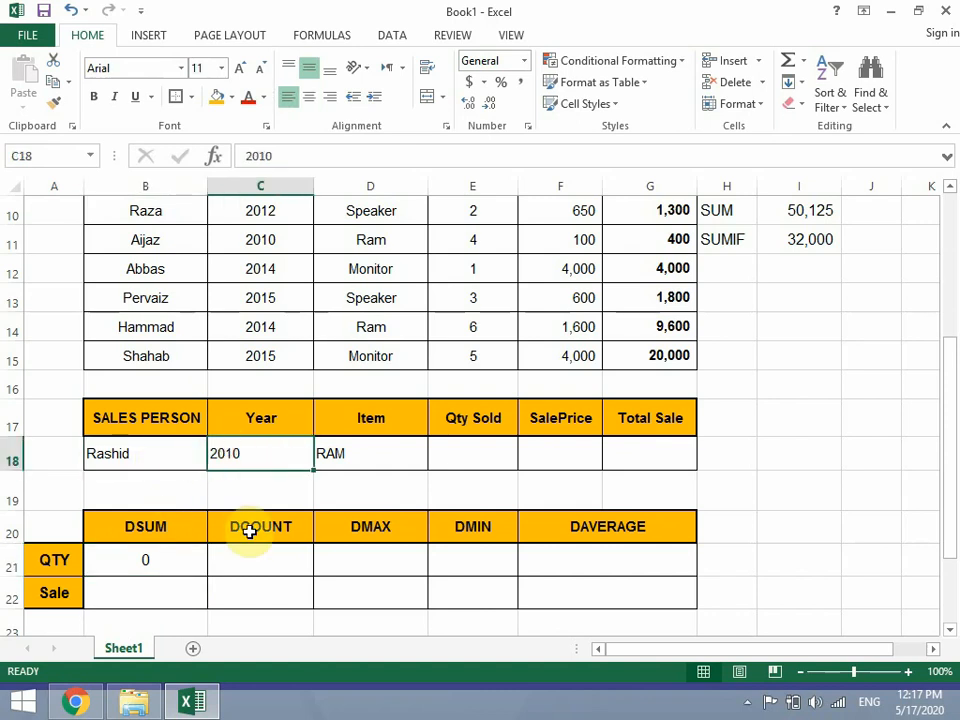
# - Clear the Year criterion in C18 and check the DSUM quantity result in B21
pyautogui.scroll(1, 249, 532)
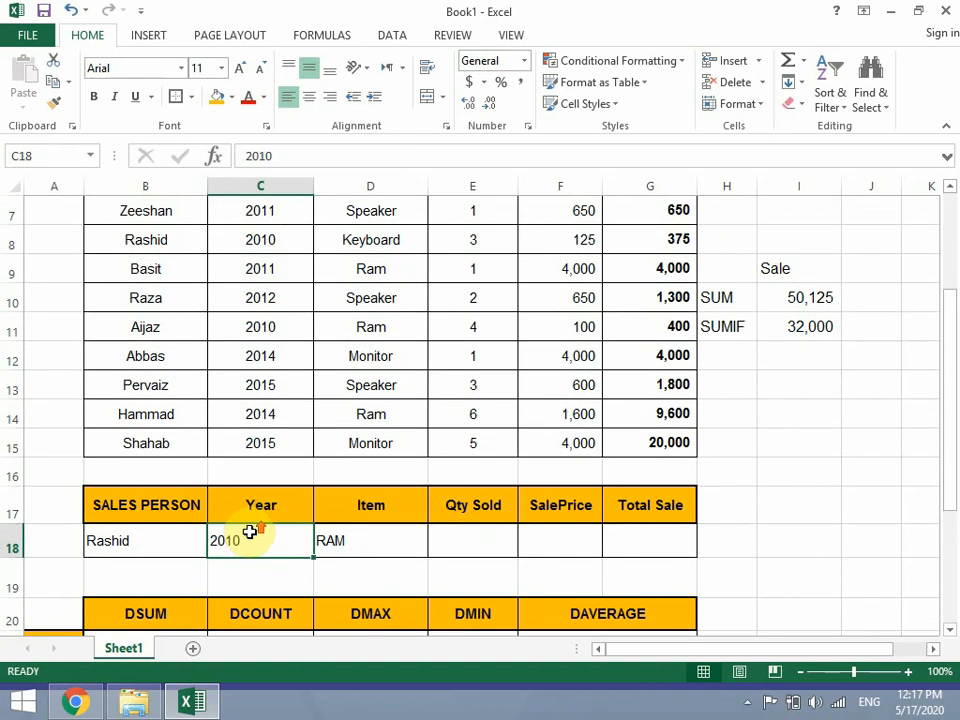
pyautogui.press('Delete')
pyautogui.scroll(-1, 210, 535)
pyautogui.click(194, 561)
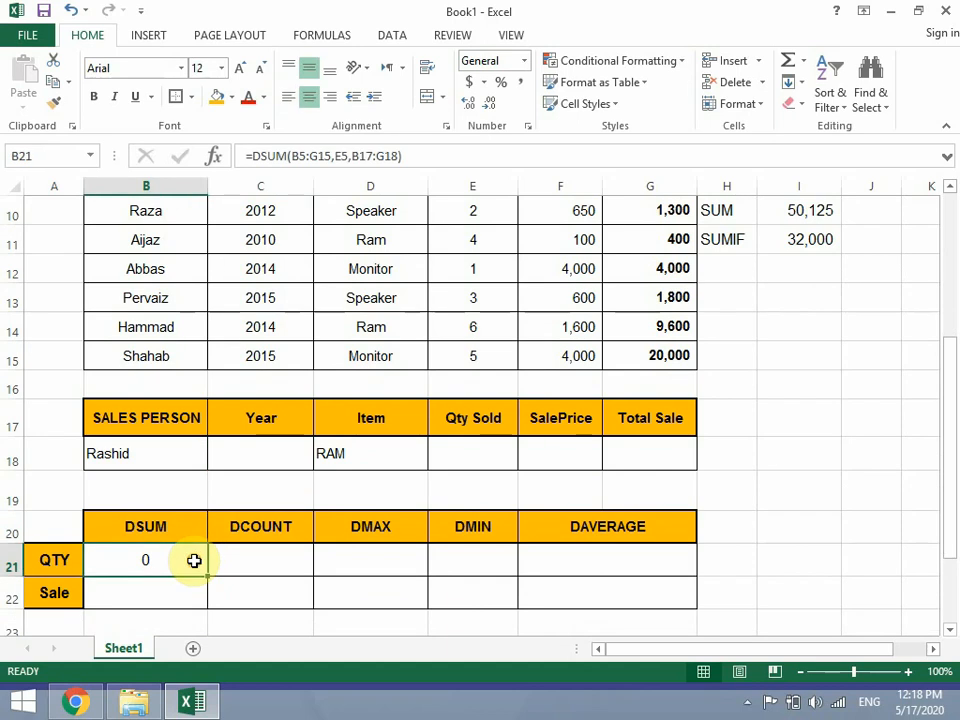
# - Change the Item criterion in D18 to Speaker
pyautogui.click(137, 453)
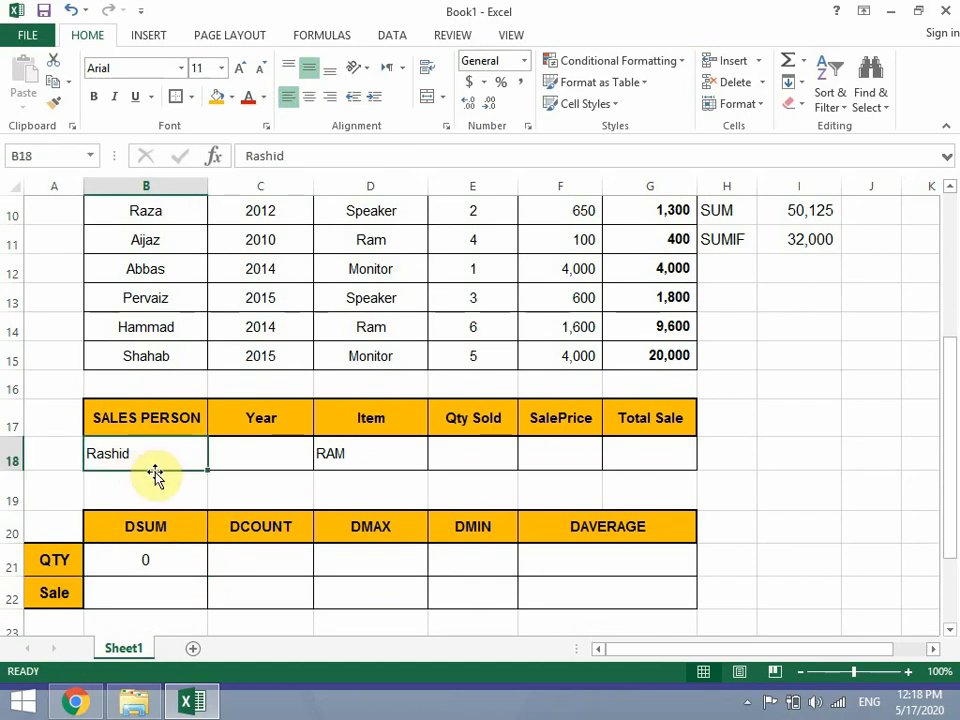
pyautogui.click(390, 451)
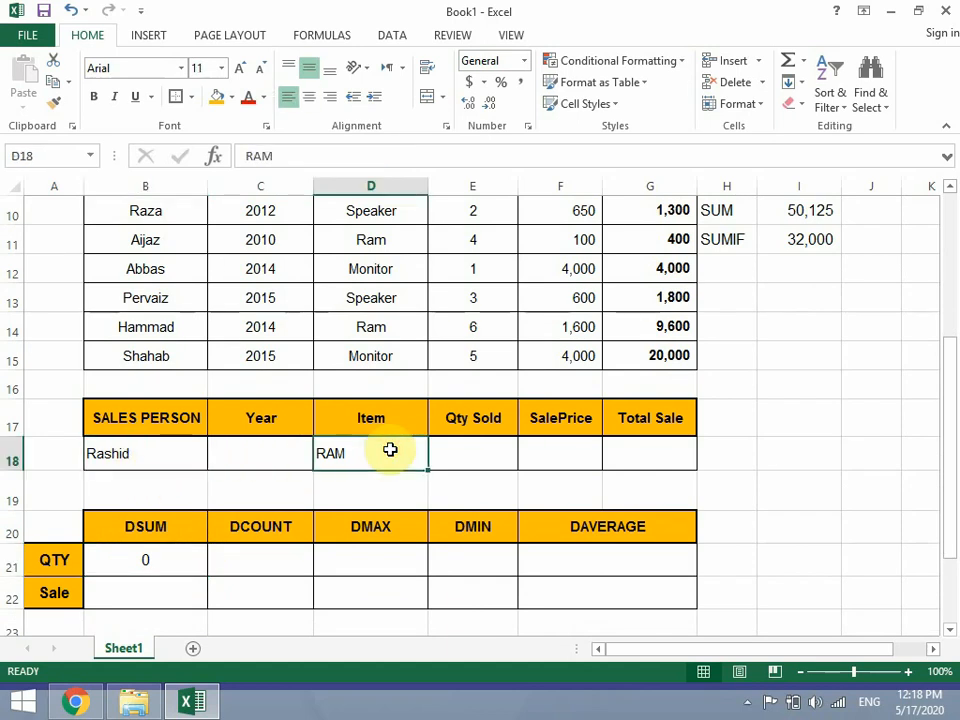
pyautogui.write('Speake')
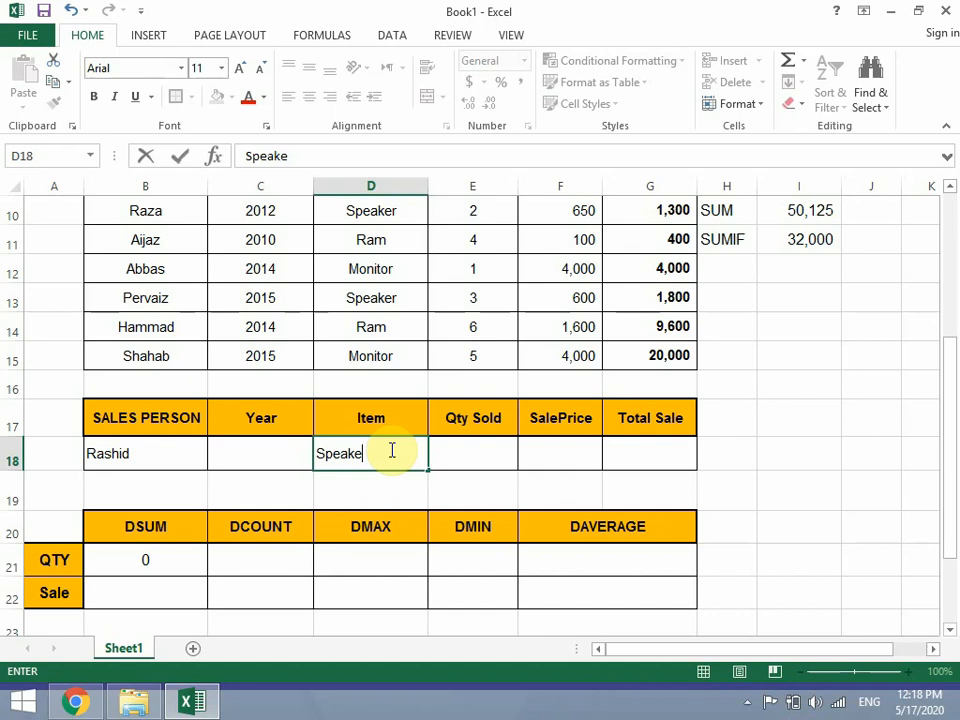
pyautogui.write('r')
pyautogui.press('Return')
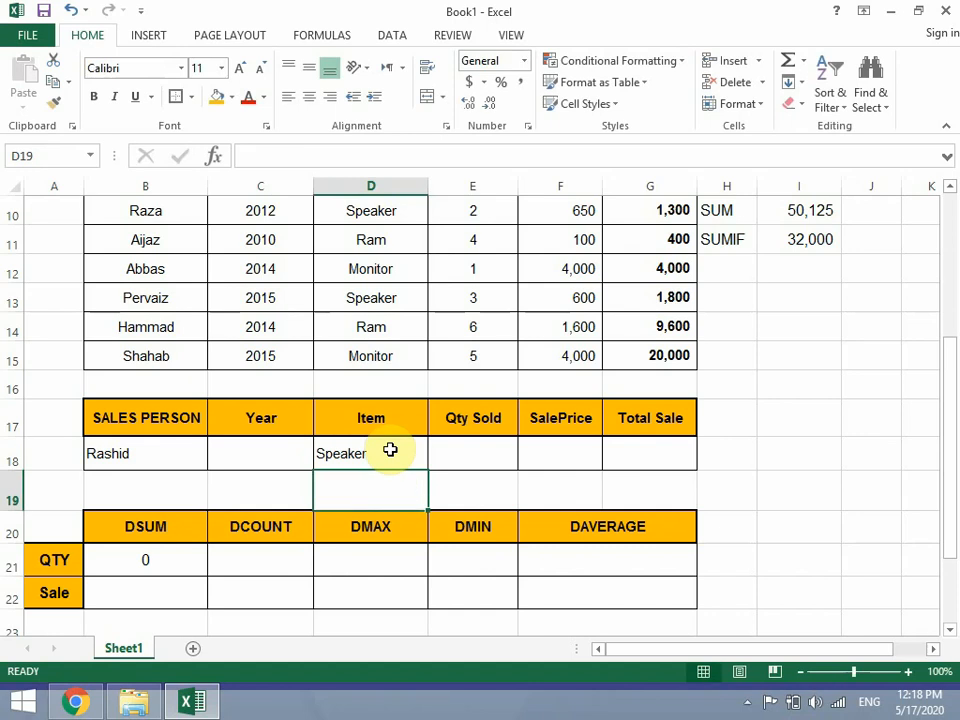
# - Replace the SALES PERSON criterion in B18 with the sales person's name from row 13, spelled as in the report
pyautogui.click(167, 455)
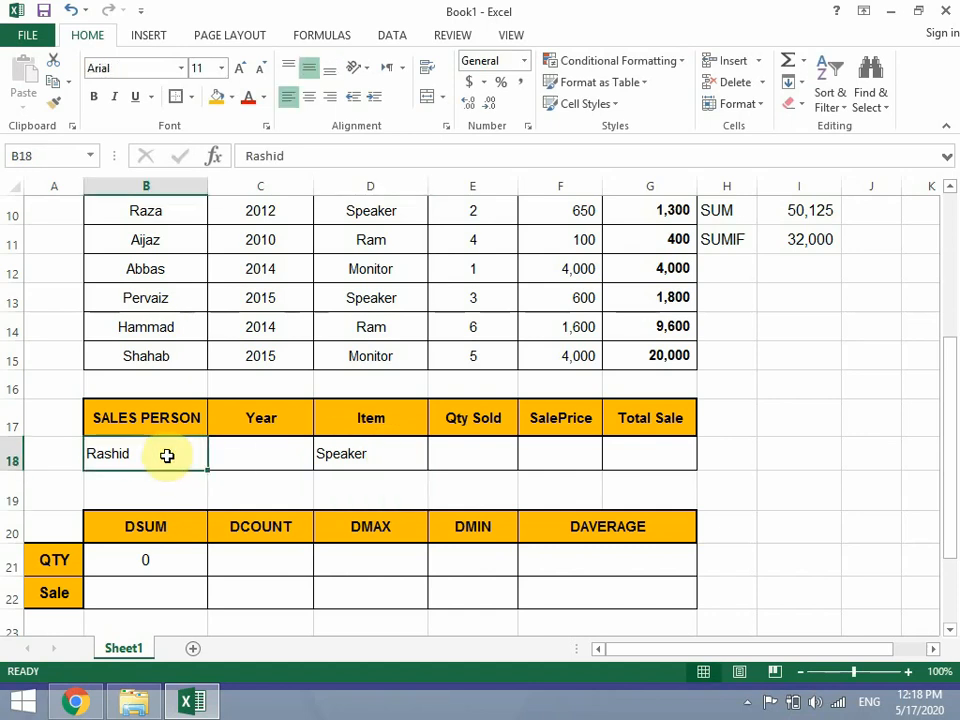
pyautogui.write('Pervi')
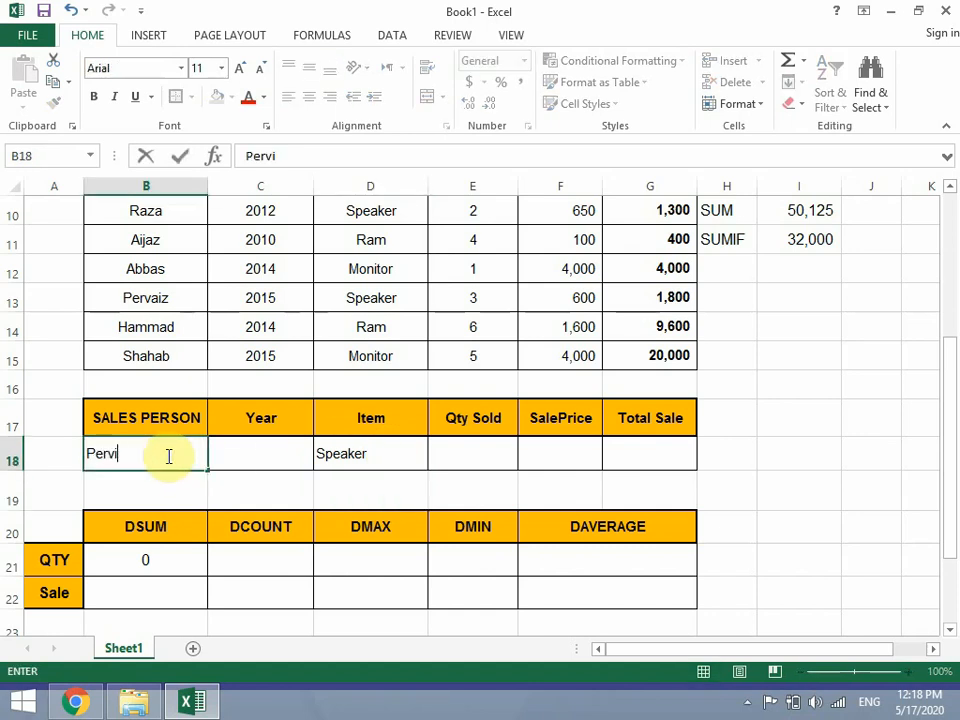
pyautogui.write('z')
pyautogui.press('Return')
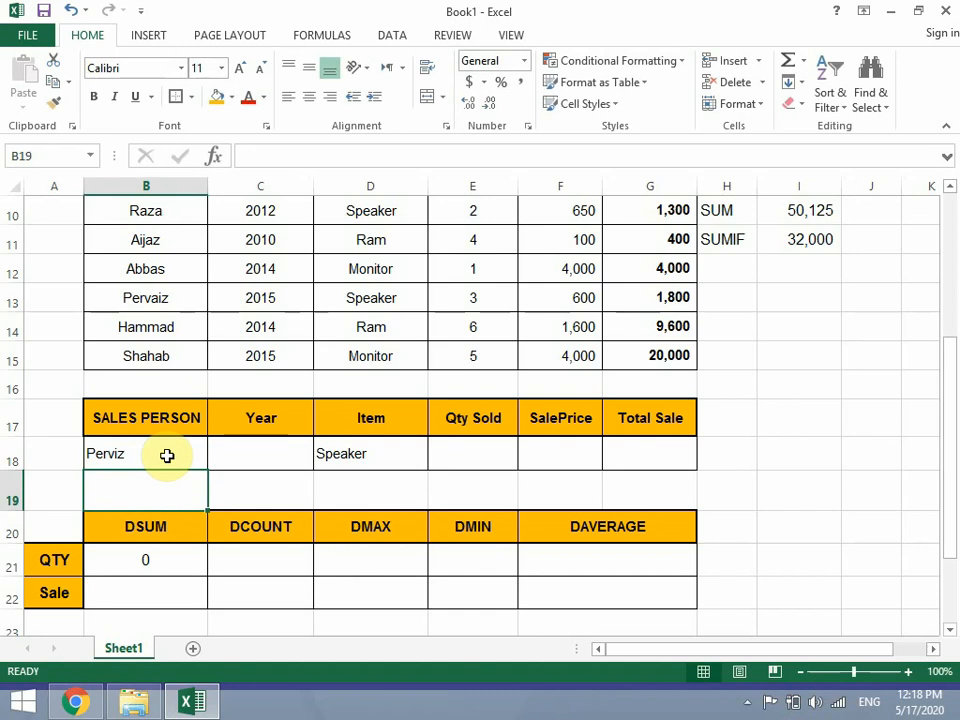
pyautogui.click(167, 455)
pyautogui.write('er')
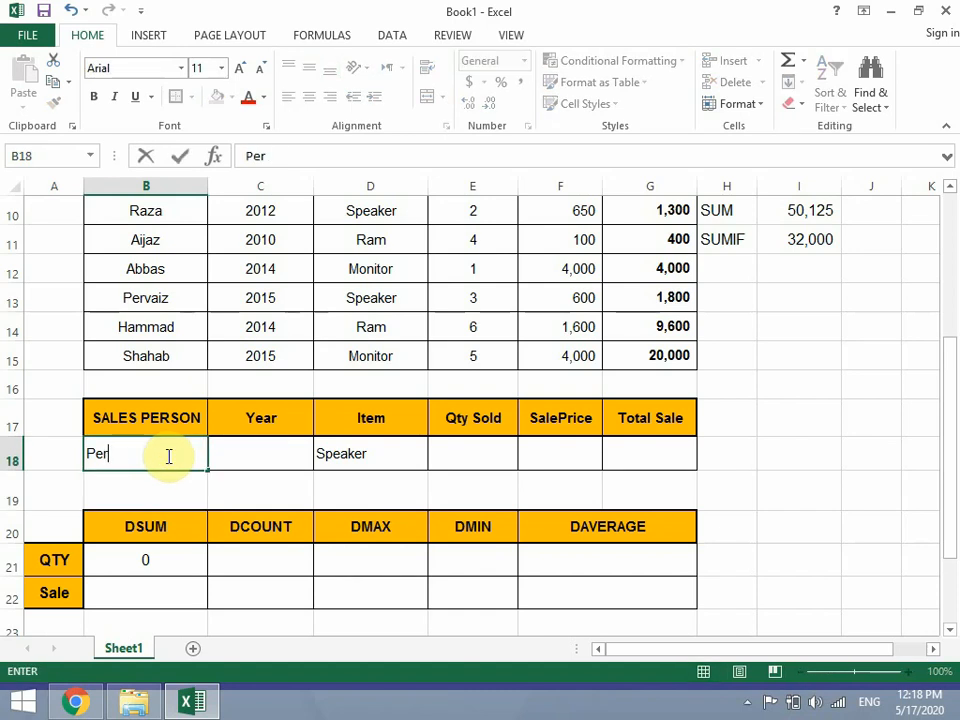
pyautogui.write('vaiz')
pyautogui.press('Return')
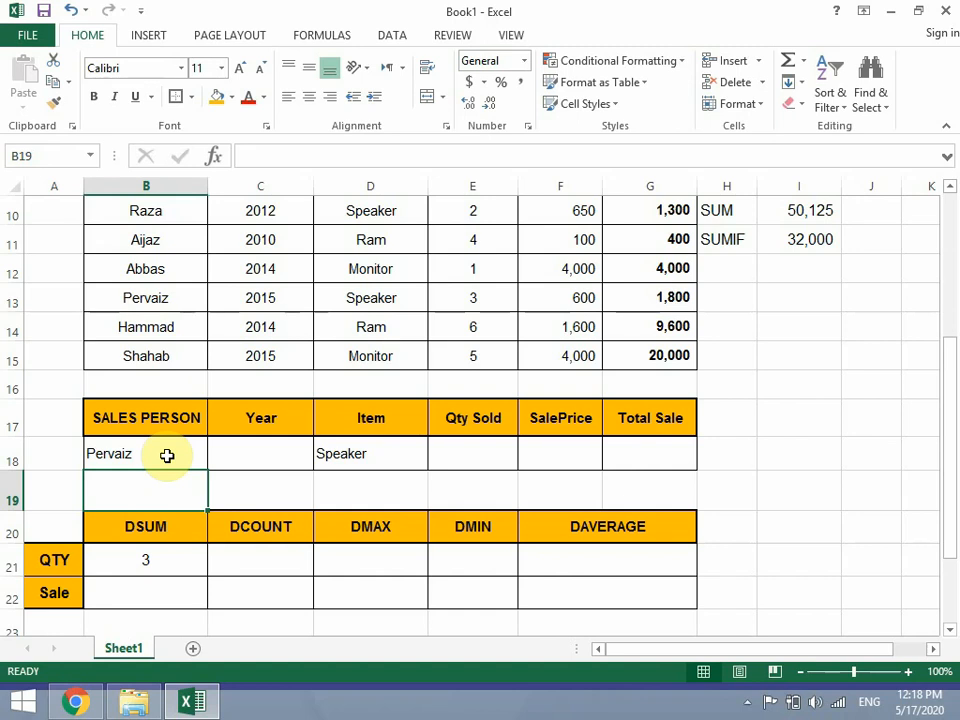
# - Start a DSUM formula in the Sale cell B22 with the report range B5:G15 as its database
pyautogui.click(151, 592)
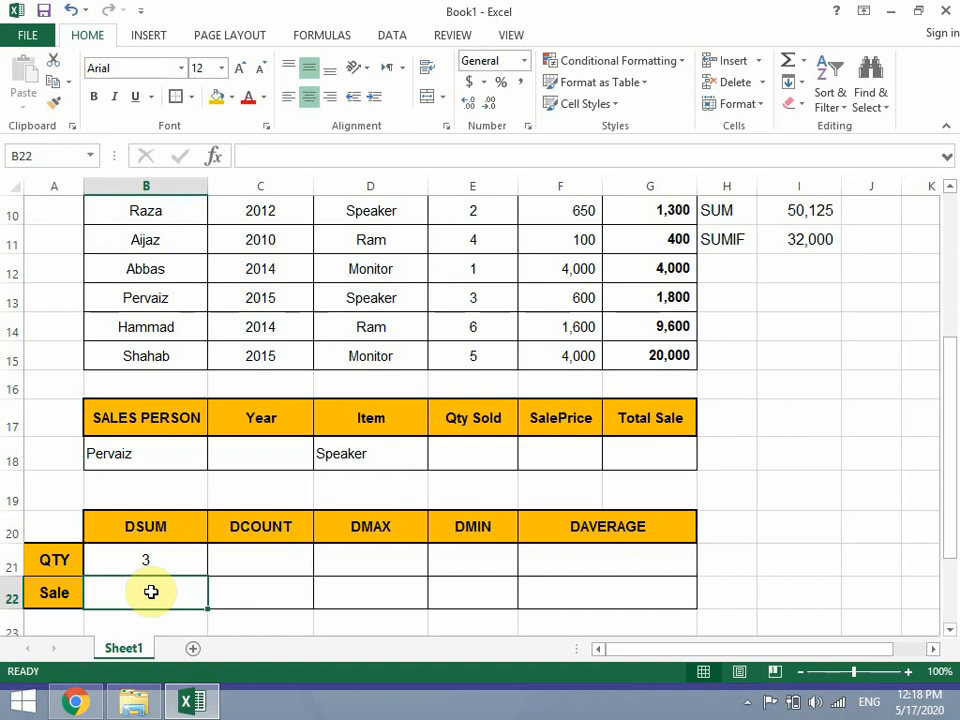
pyautogui.write('=')
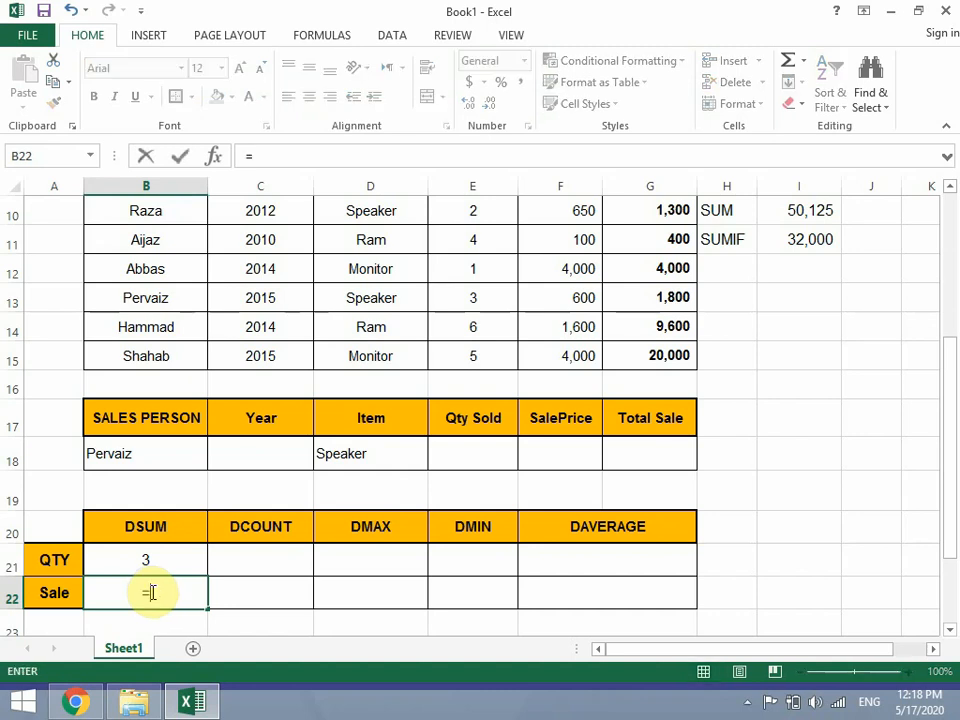
pyautogui.write('dsum')
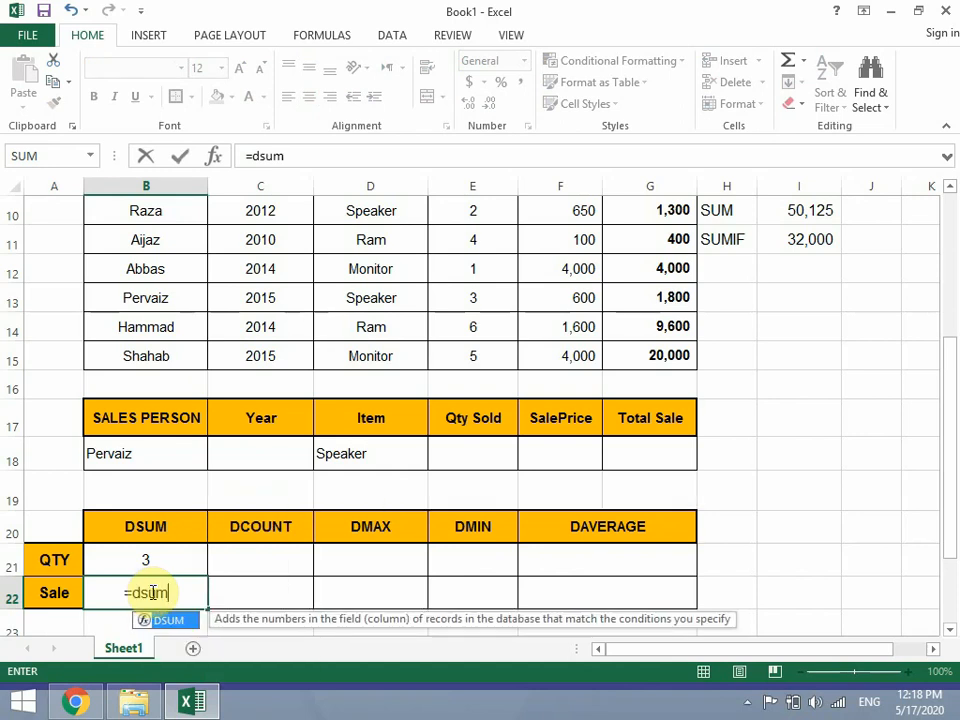
pyautogui.press('Tab')
pyautogui.scroll(3, 148, 591)
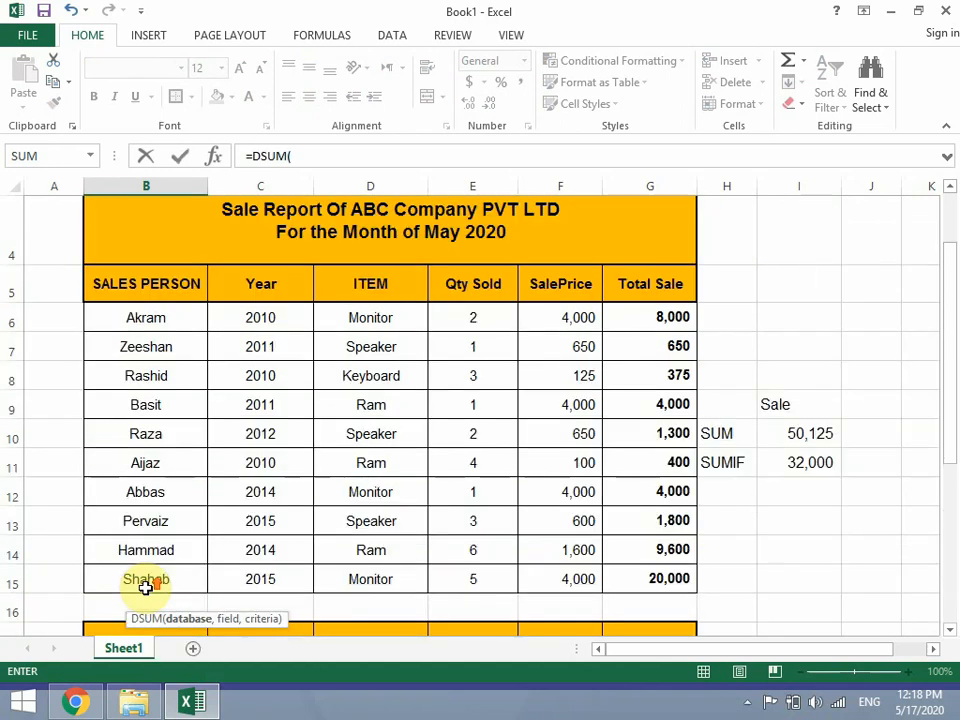
pyautogui.moveTo(124, 290); pyautogui.dragTo(678, 596)
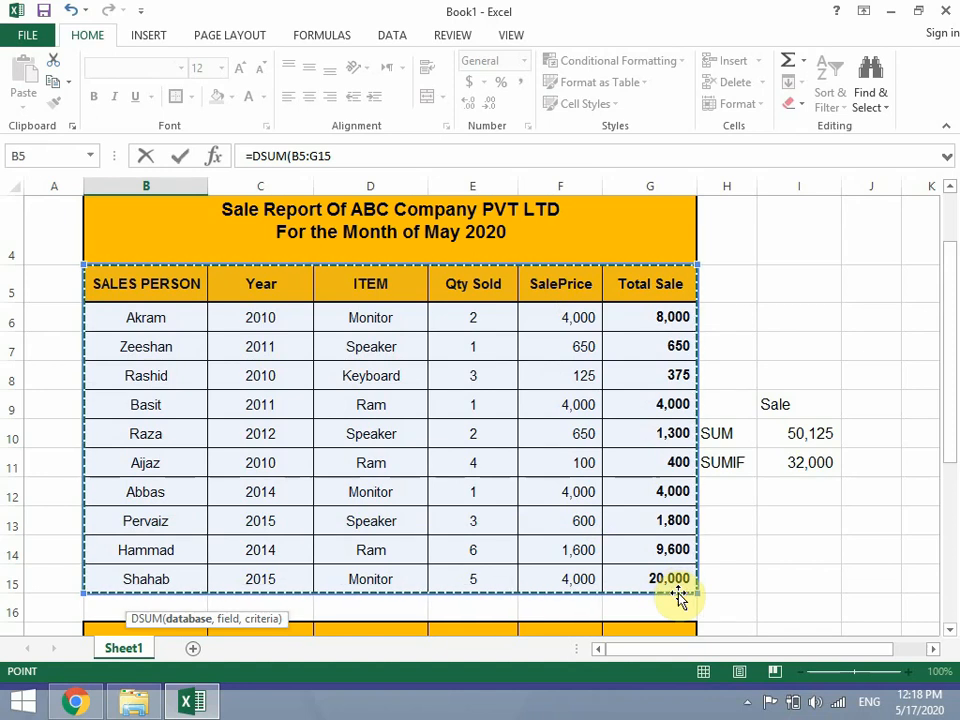
pyautogui.write(',')
# - Complete the B22 DSUM formula with the Total Sale header G5 as field and B17:G18 as criteria
pyautogui.scroll(-3, 678, 596)
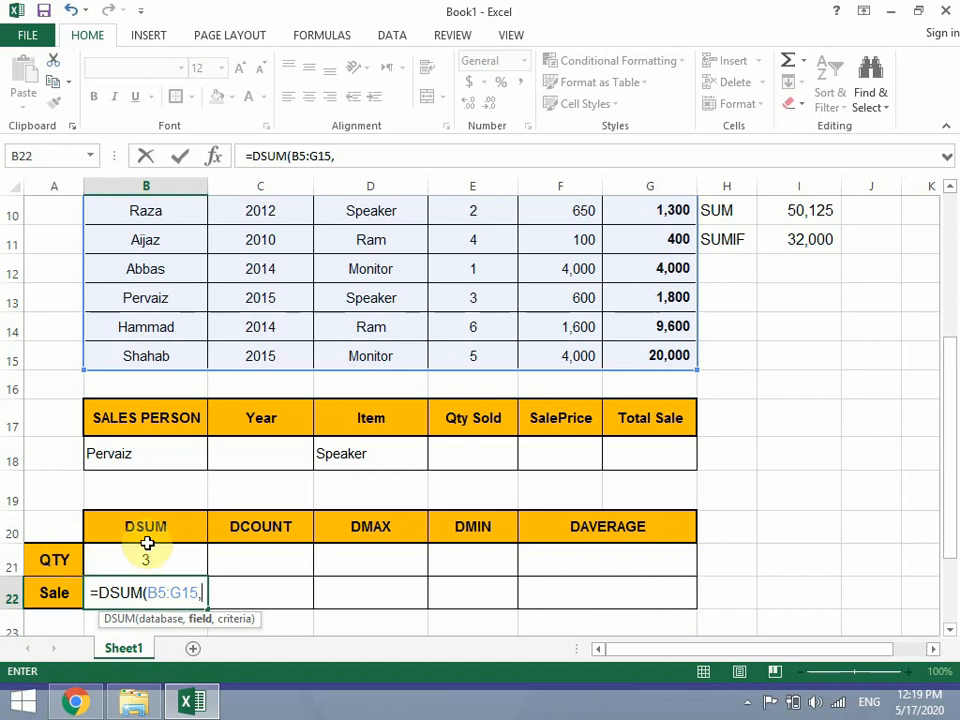
pyautogui.scroll(2, 146, 543)
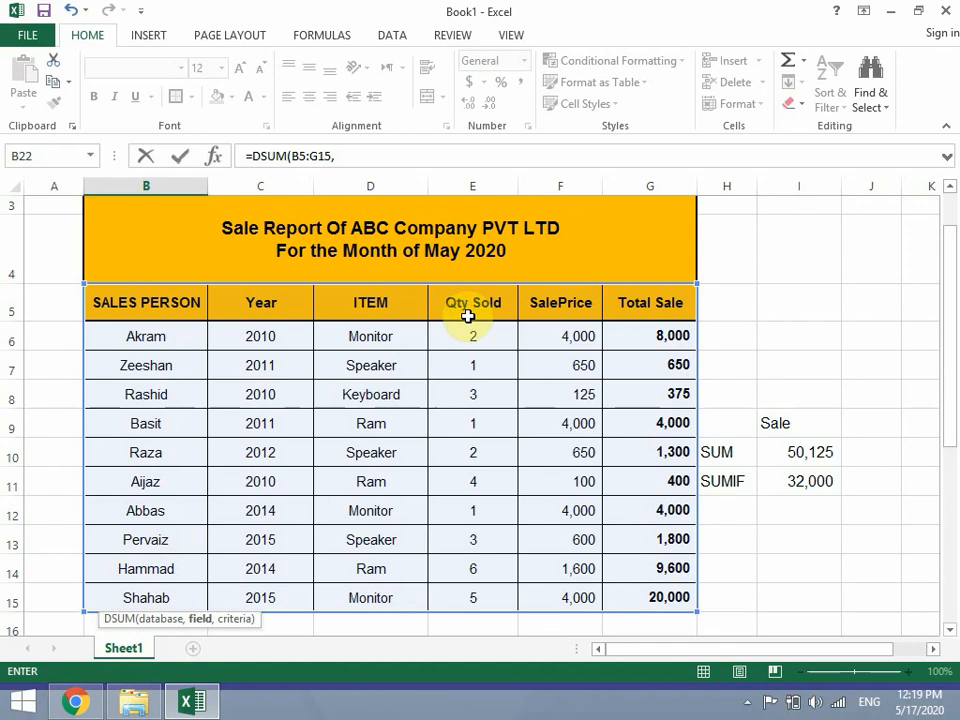
pyautogui.click(632, 302)
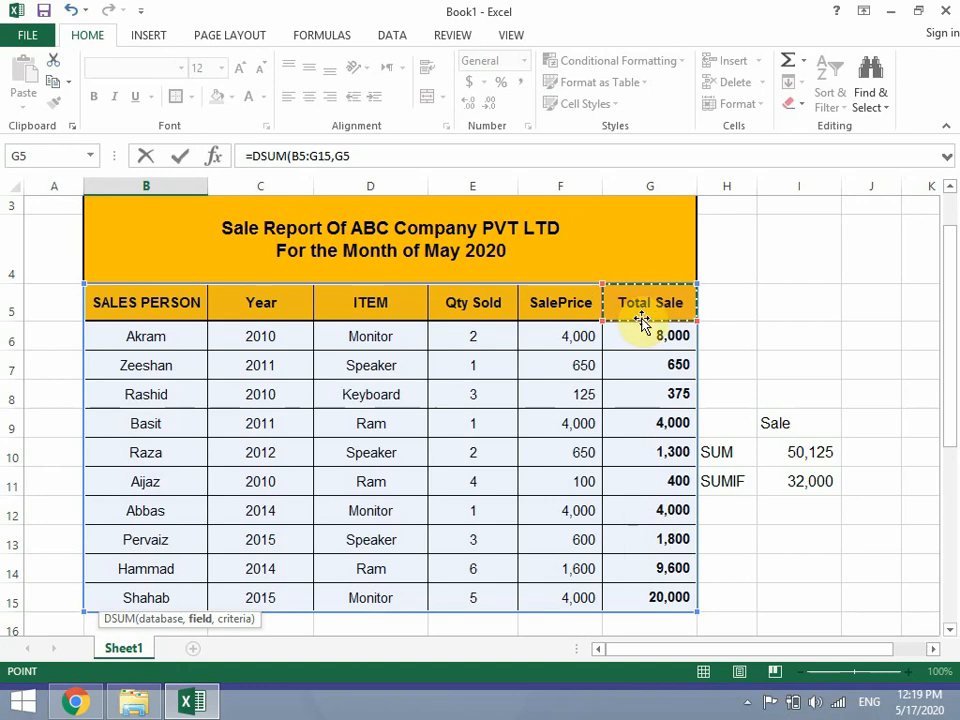
pyautogui.scroll(-1, 650, 445)
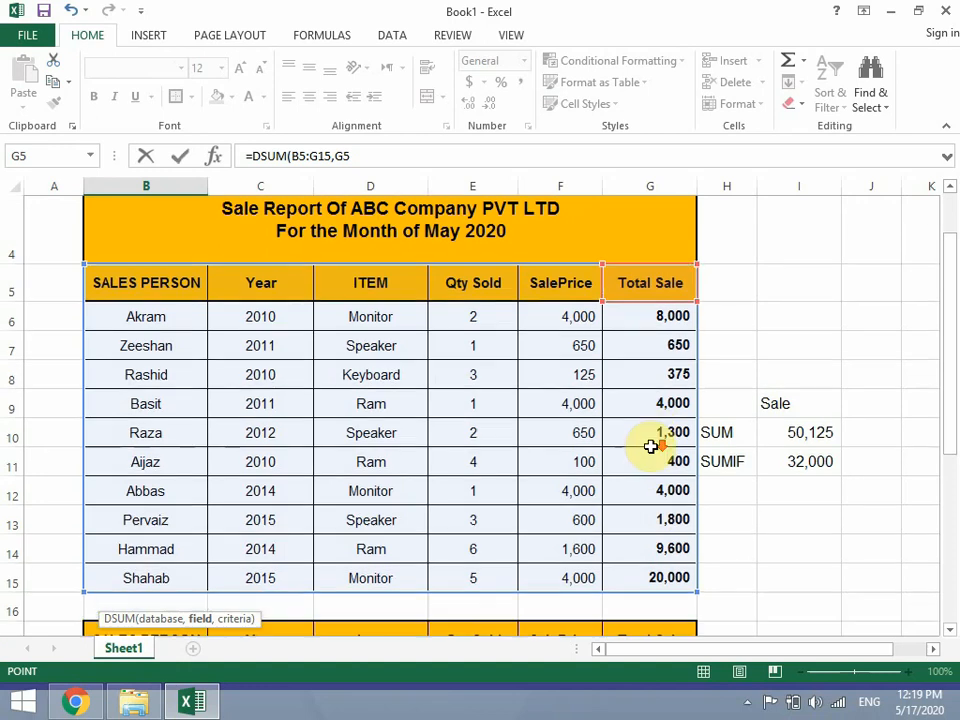
pyautogui.scroll(-2, 650, 445)
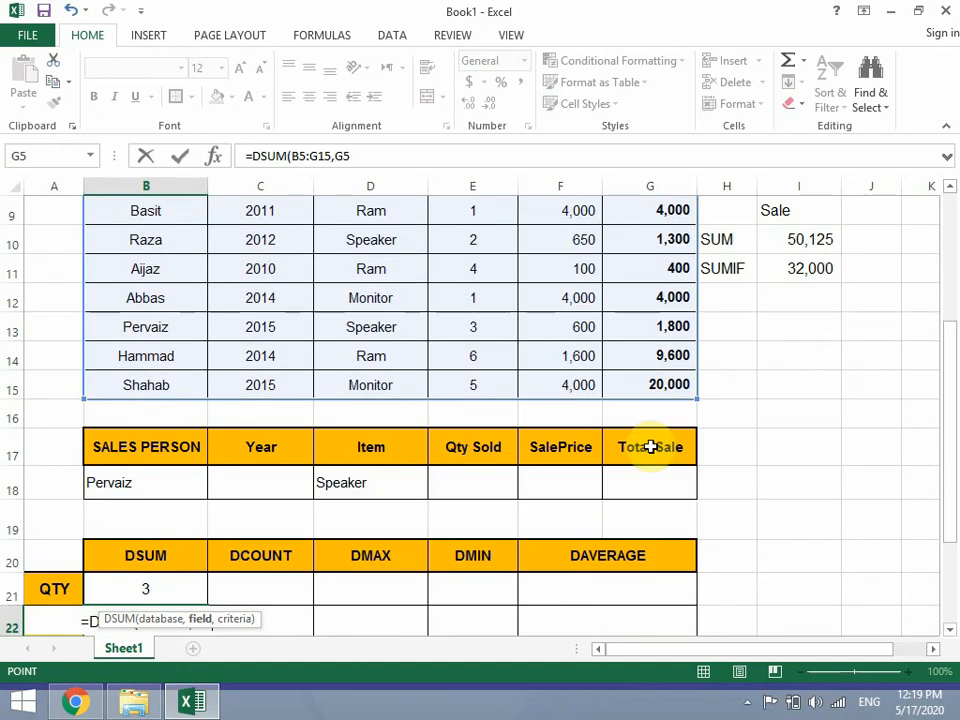
pyautogui.write(',')
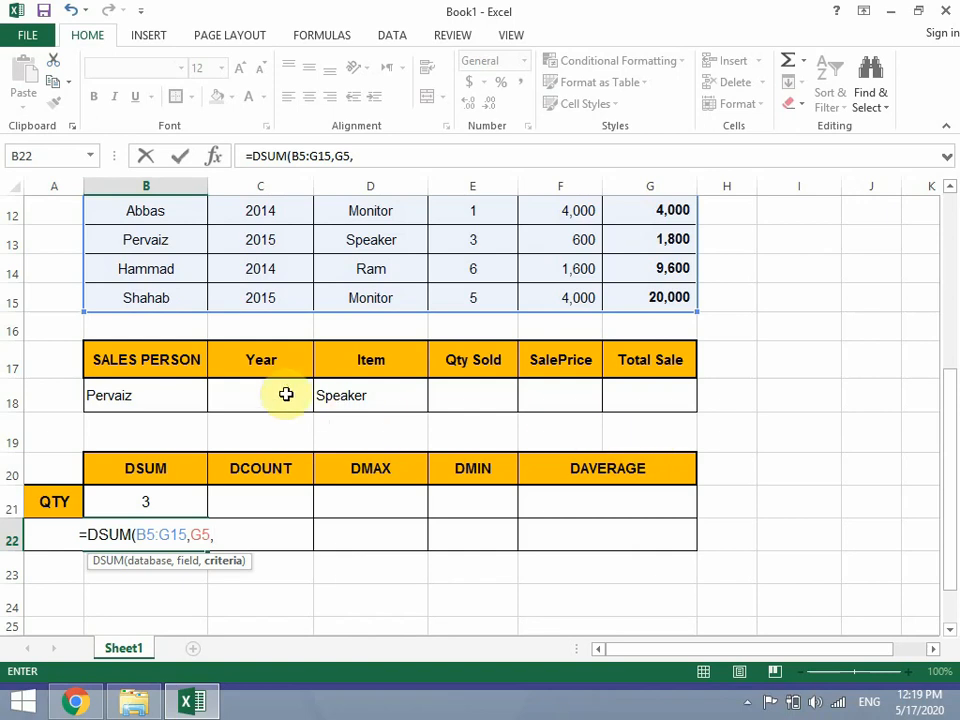
pyautogui.moveTo(157, 362); pyautogui.dragTo(663, 400)
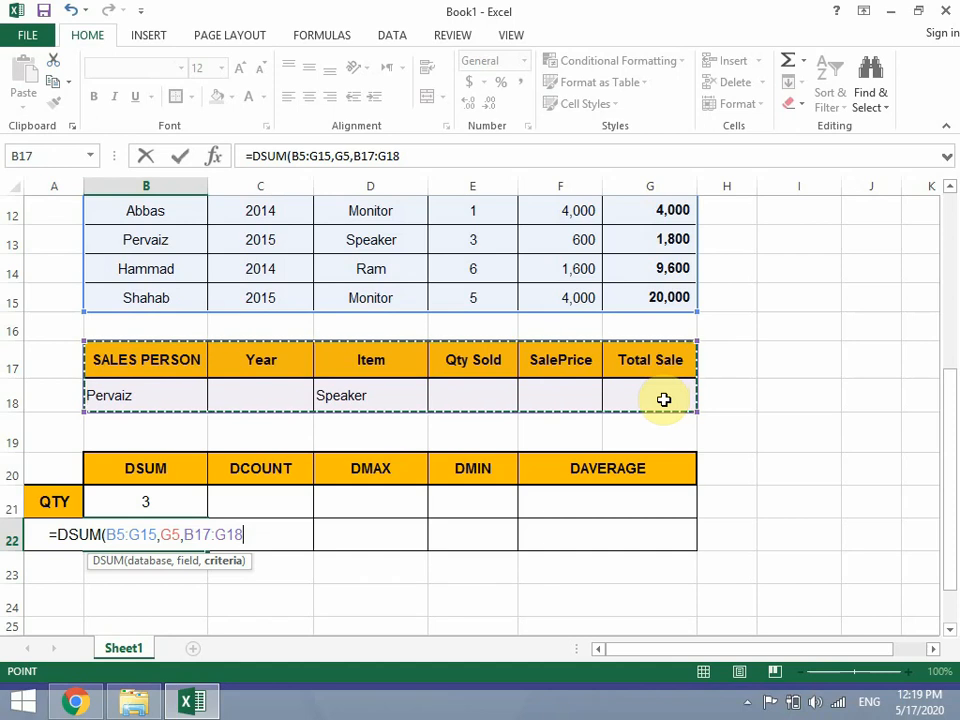
pyautogui.write(')')
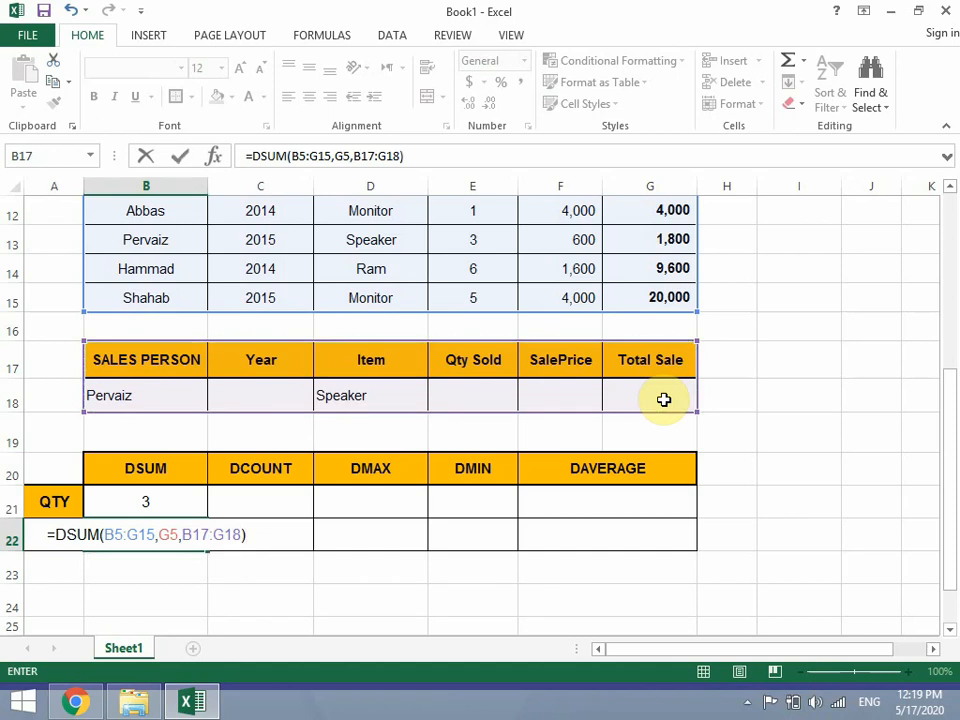
pyautogui.press('Return')
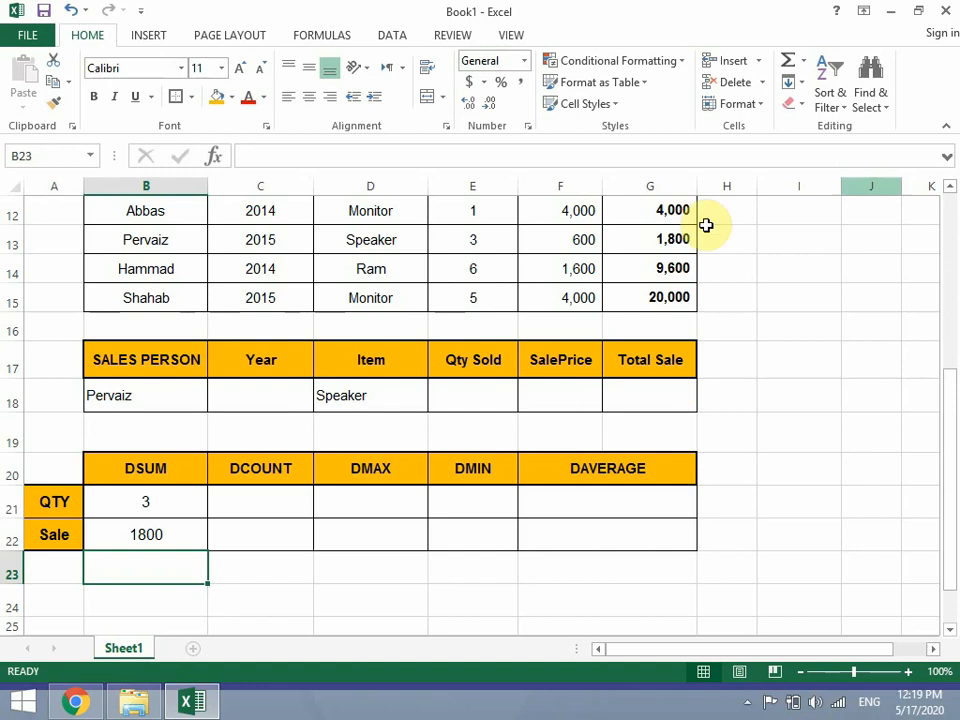
# - Check the Total Sale value in G13 against the DSUM sale result and clear the SALES PERSON criterion in B18
pyautogui.click(669, 240)
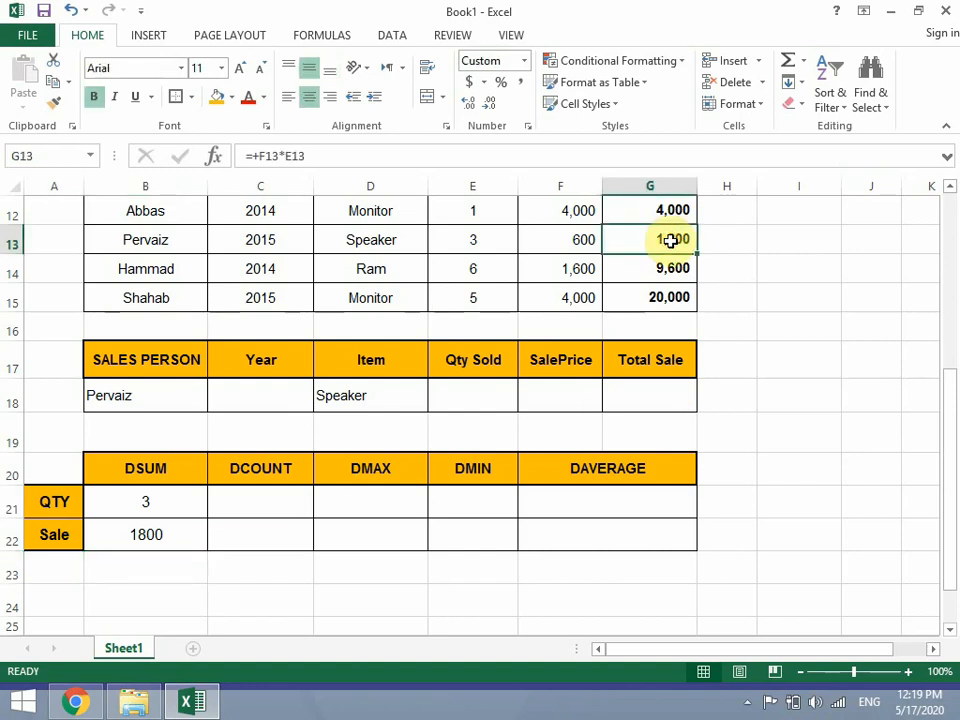
pyautogui.scroll(2, 670, 240)
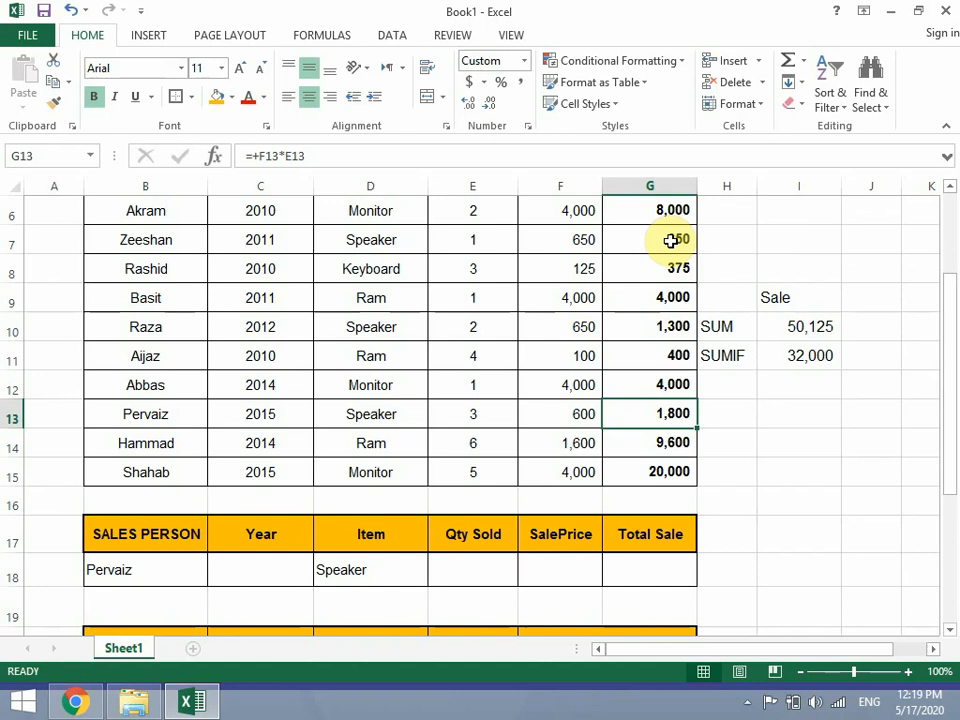
pyautogui.click(374, 562)
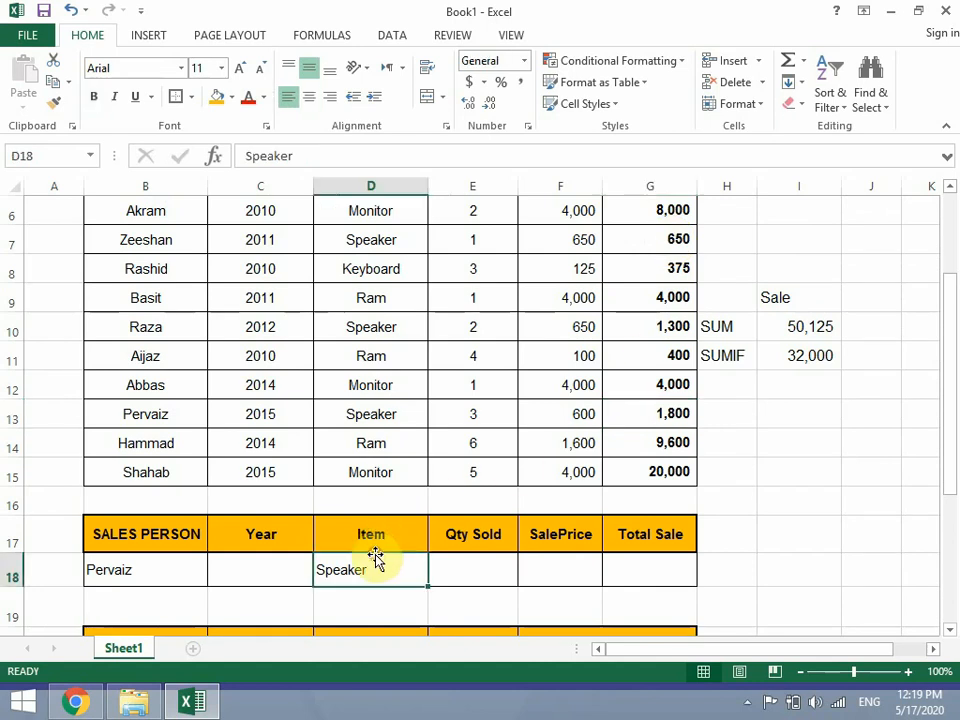
pyautogui.click(140, 575)
pyautogui.press('Delete')
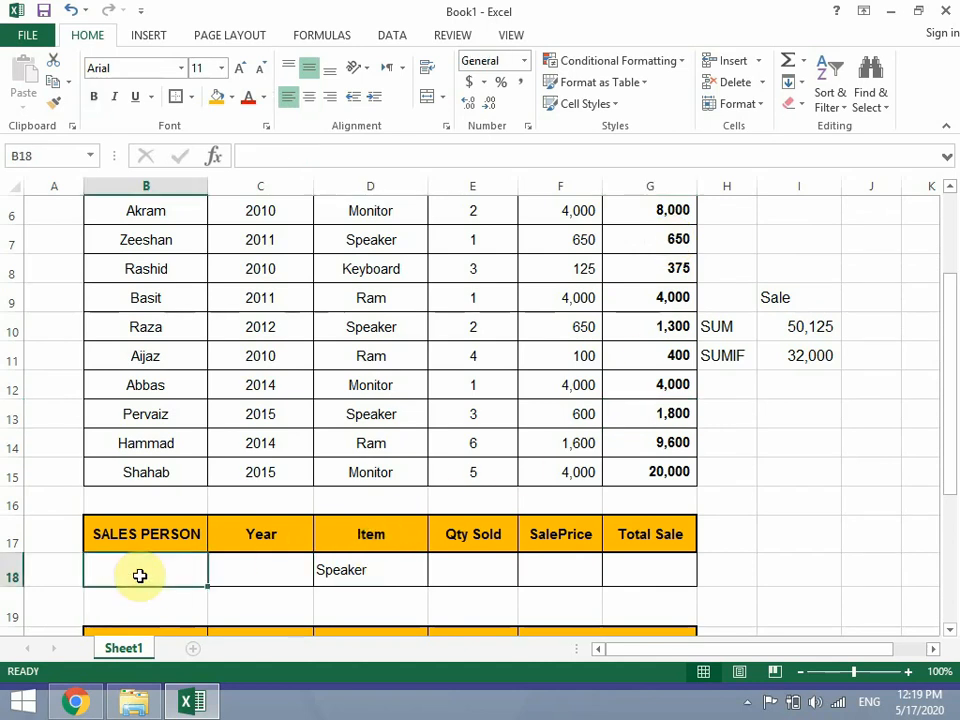
# - Set the Item criterion in D18 to Ram and check the DSUM results for quantity and sale in B21 and B22
pyautogui.click(390, 563)
pyautogui.write('Ram')
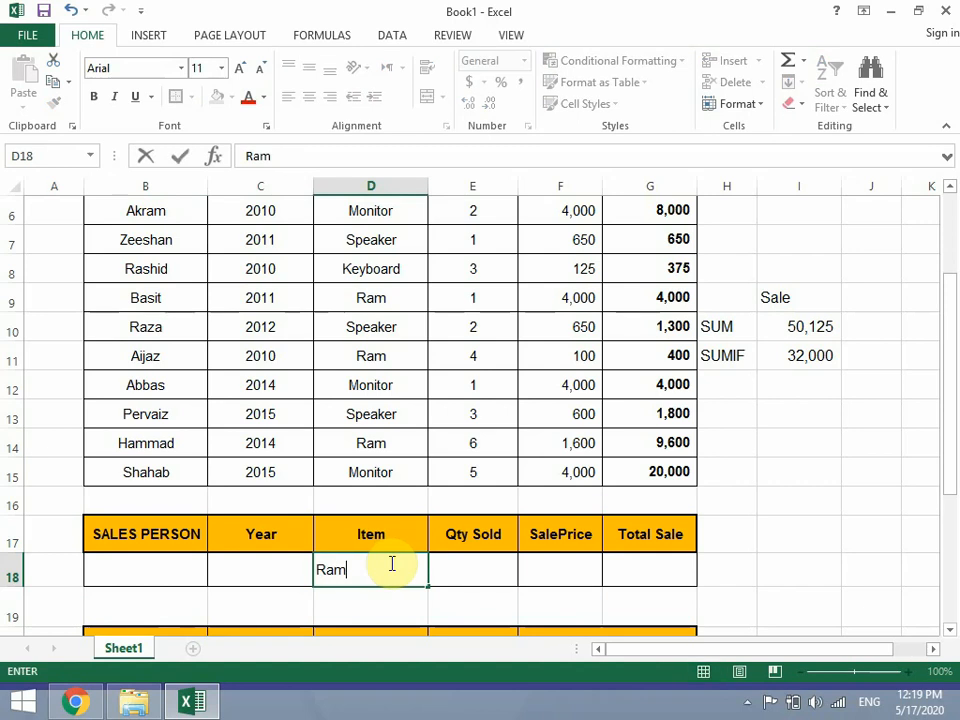
pyautogui.press('Return')
pyautogui.scroll(-2, 390, 563)
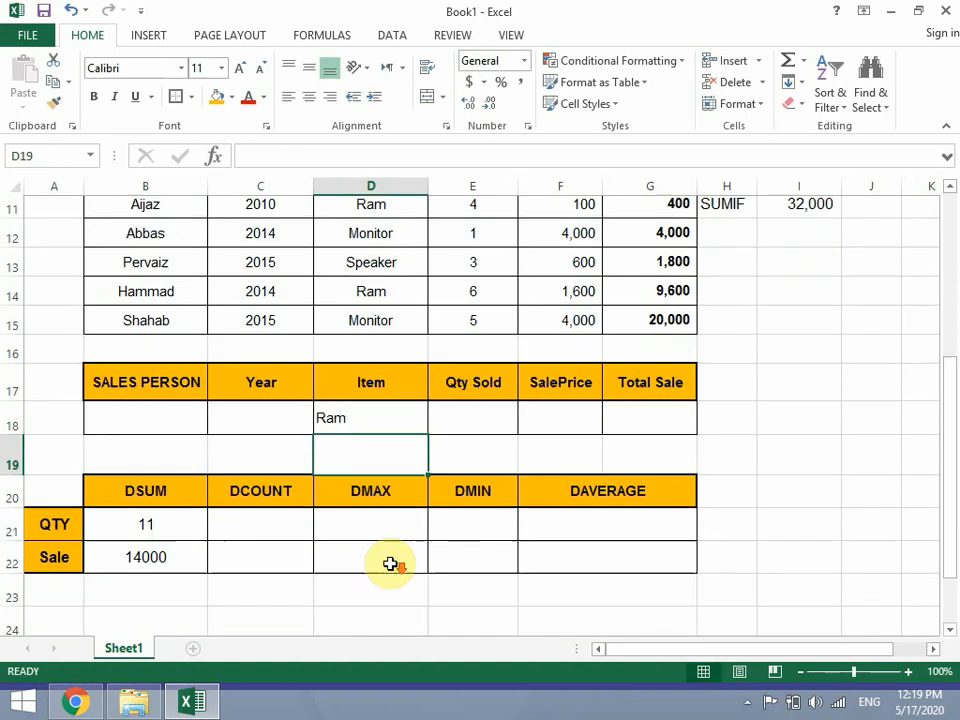
pyautogui.click(183, 497)
pyautogui.click(156, 534)
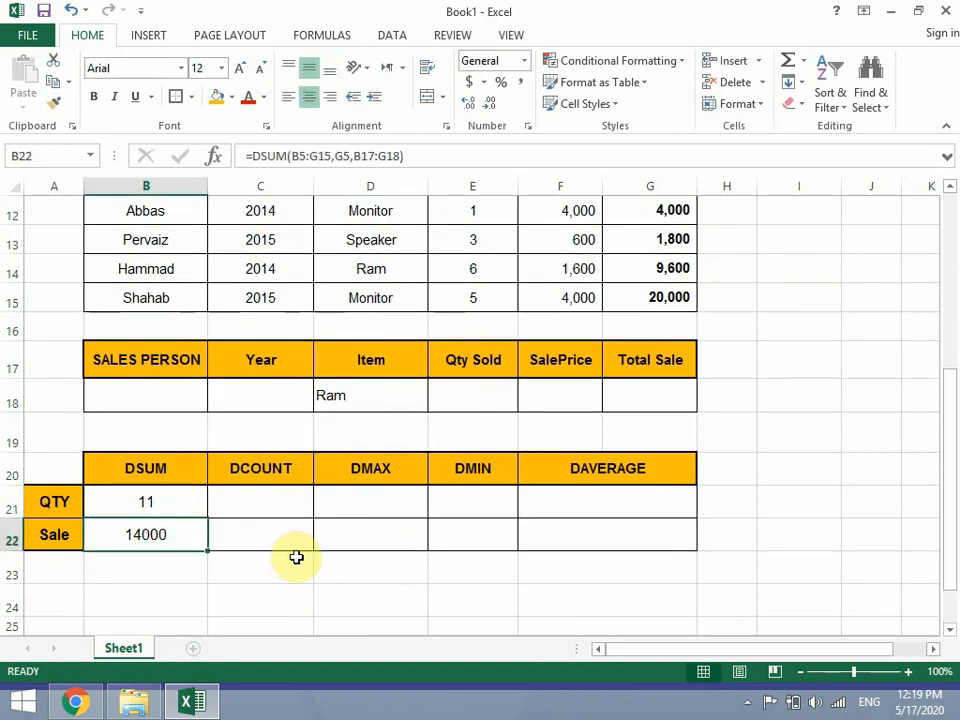
# - Change the year of the Ram sale in C9 of the report to 2014
pyautogui.scroll(1, 290, 545)
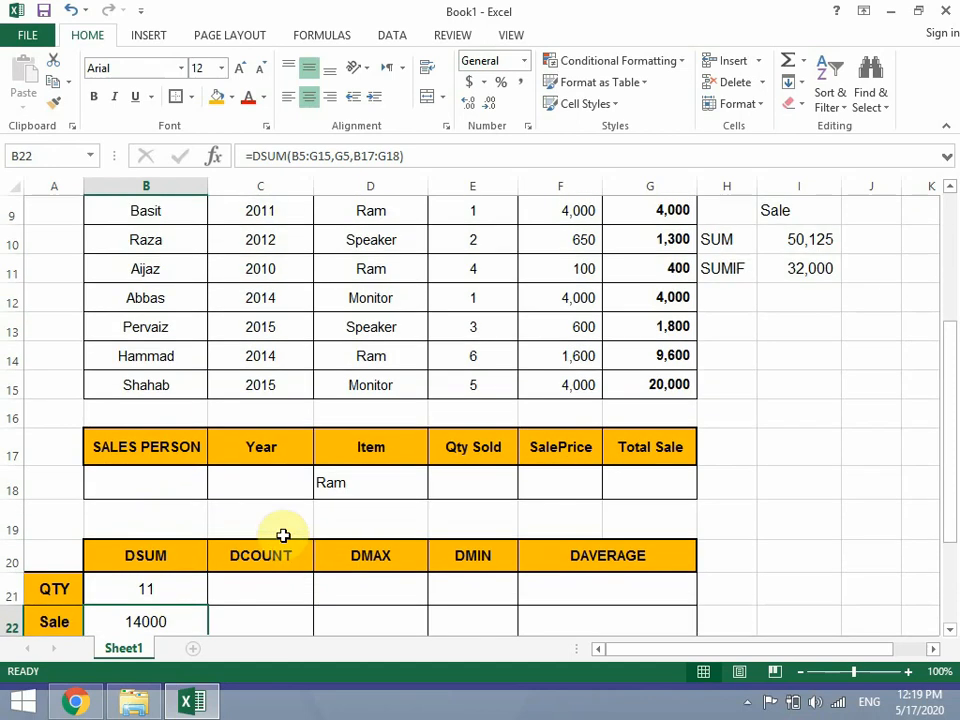
pyautogui.click(275, 484)
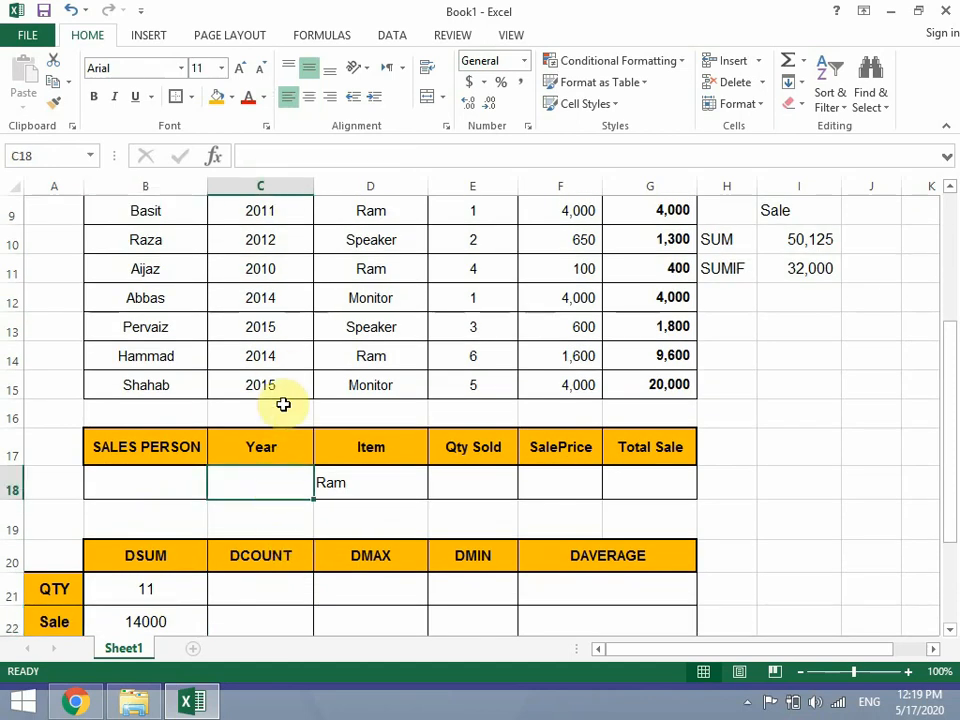
pyautogui.click(281, 358)
pyautogui.scroll(1, 283, 362)
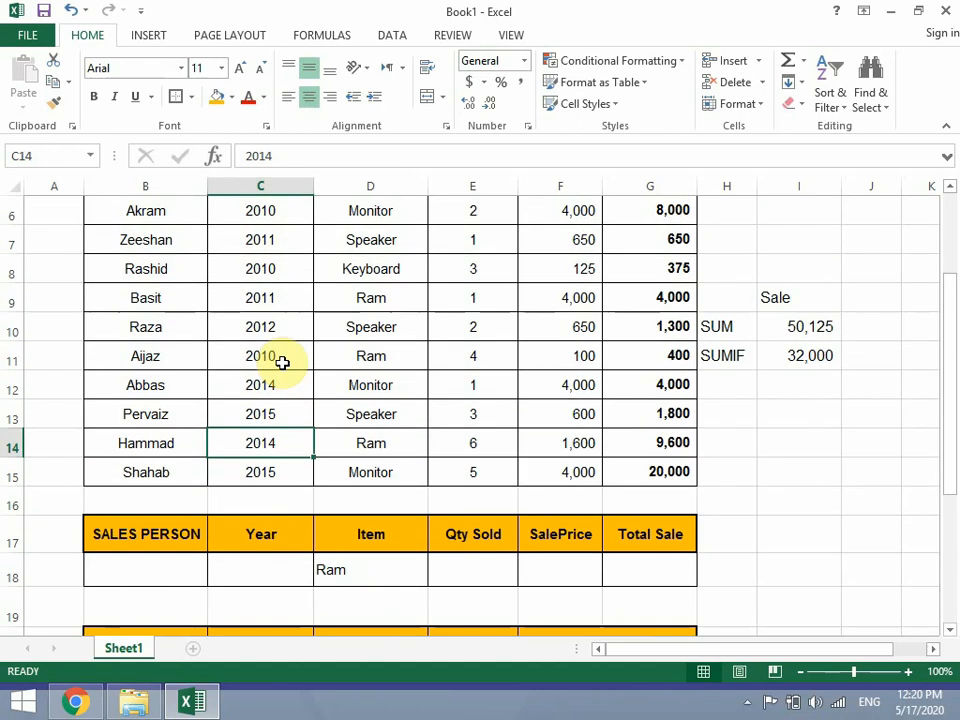
pyautogui.click(271, 298)
pyautogui.write('2014')
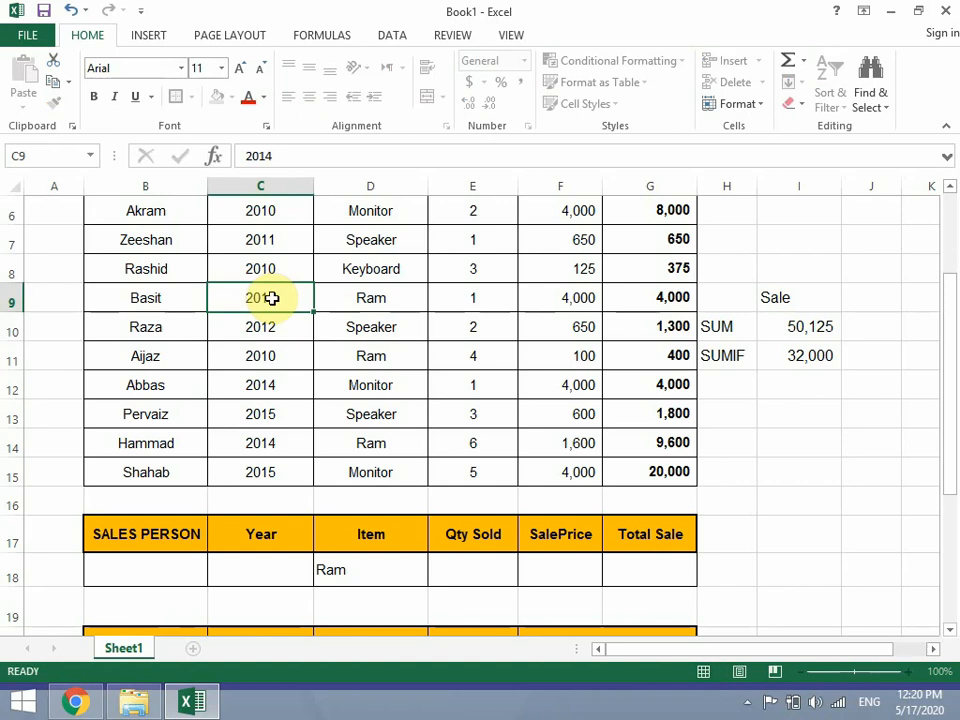
pyautogui.press('Return')
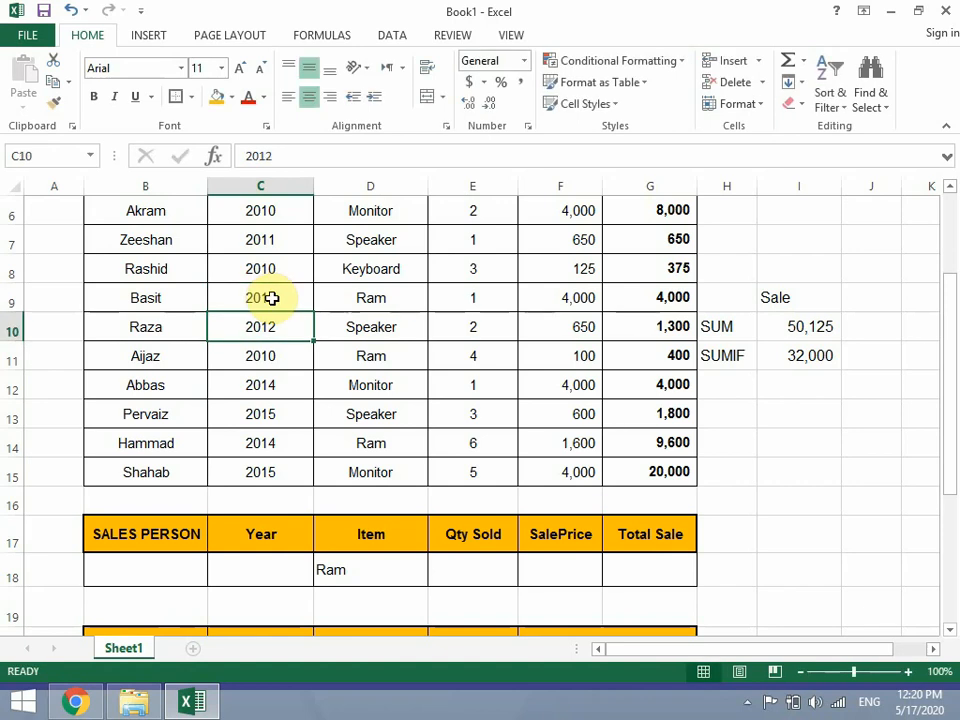
# - Set the Year criterion in C18 to 2014
pyautogui.scroll(-1, 279, 324)
pyautogui.click(244, 484)
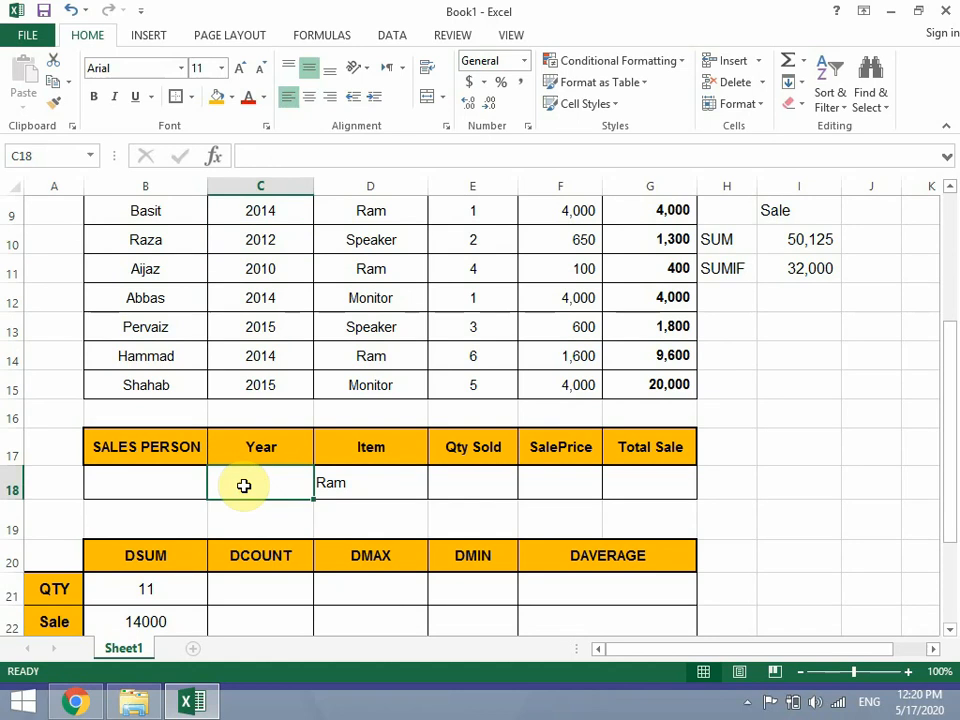
pyautogui.write('2014')
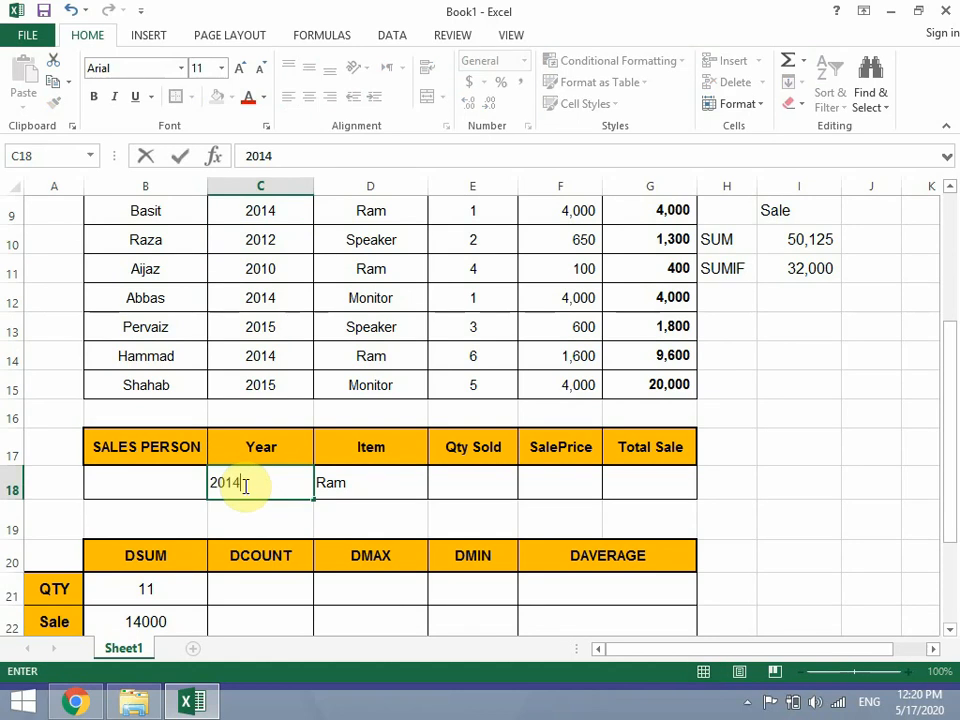
pyautogui.press('Return')
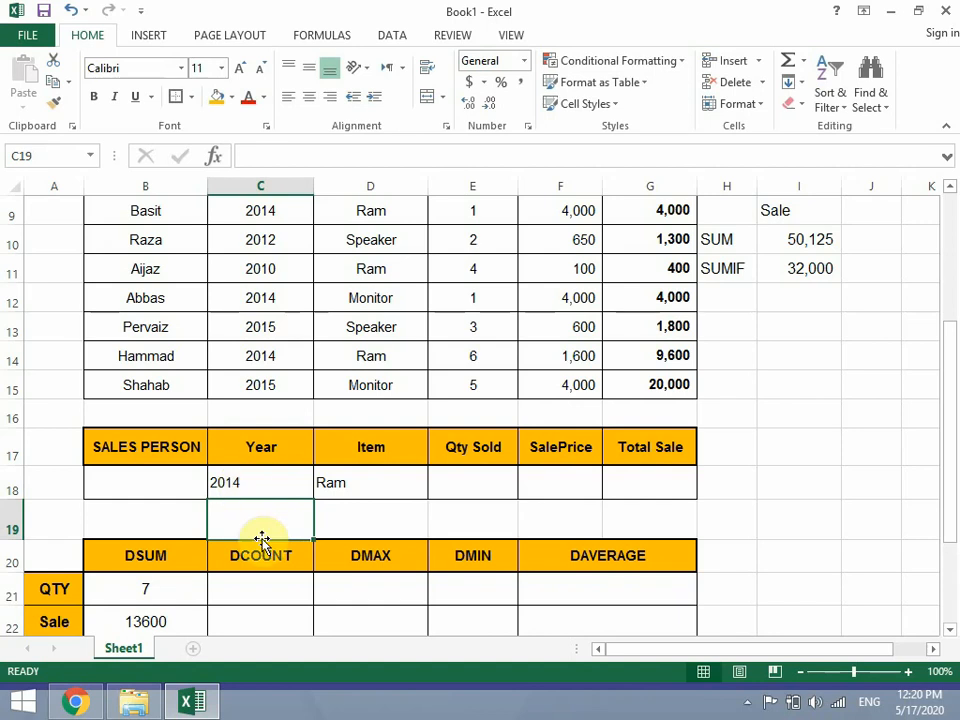
# - Check the DSUM results in B21 and B22 against the quantities and total sales of the Ram rows in the report
pyautogui.click(156, 587)
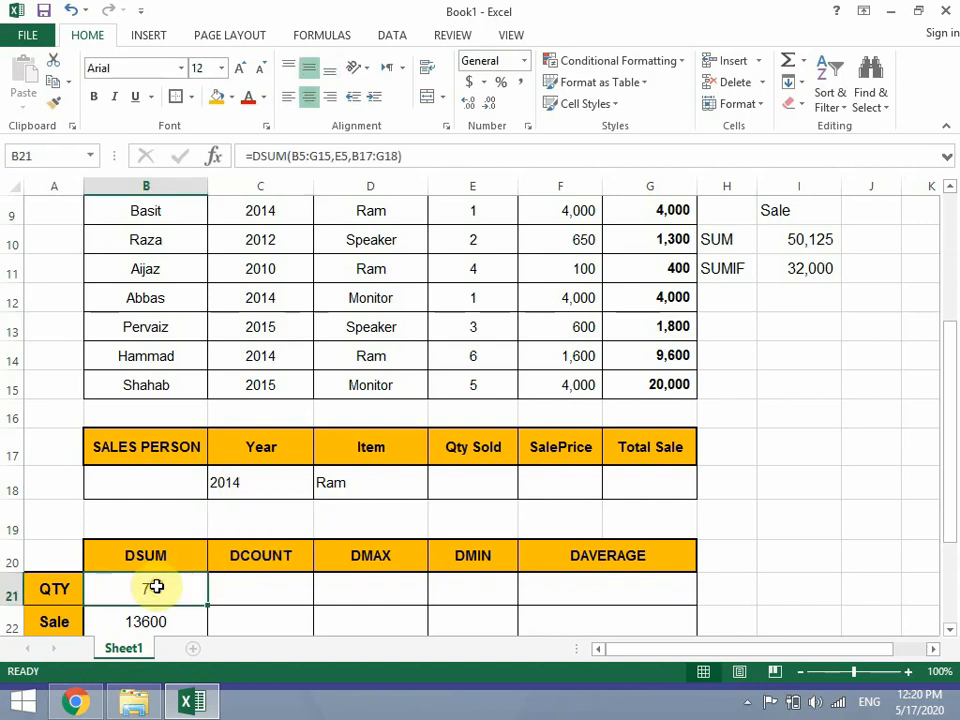
pyautogui.moveTo(396, 268); pyautogui.dragTo(463, 268)
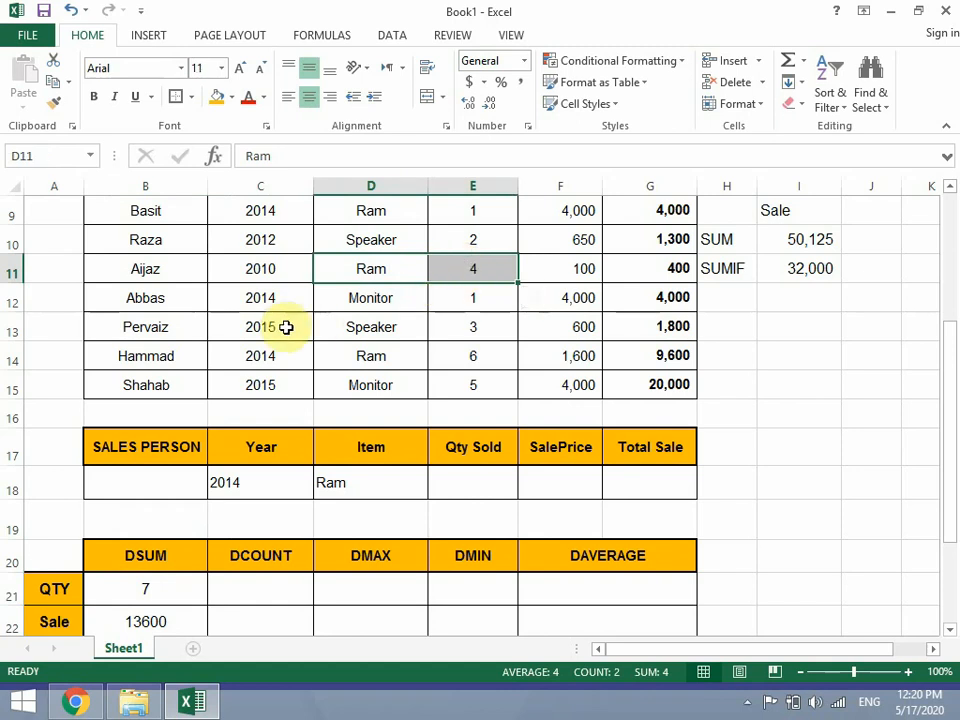
pyautogui.moveTo(355, 355); pyautogui.dragTo(496, 353)
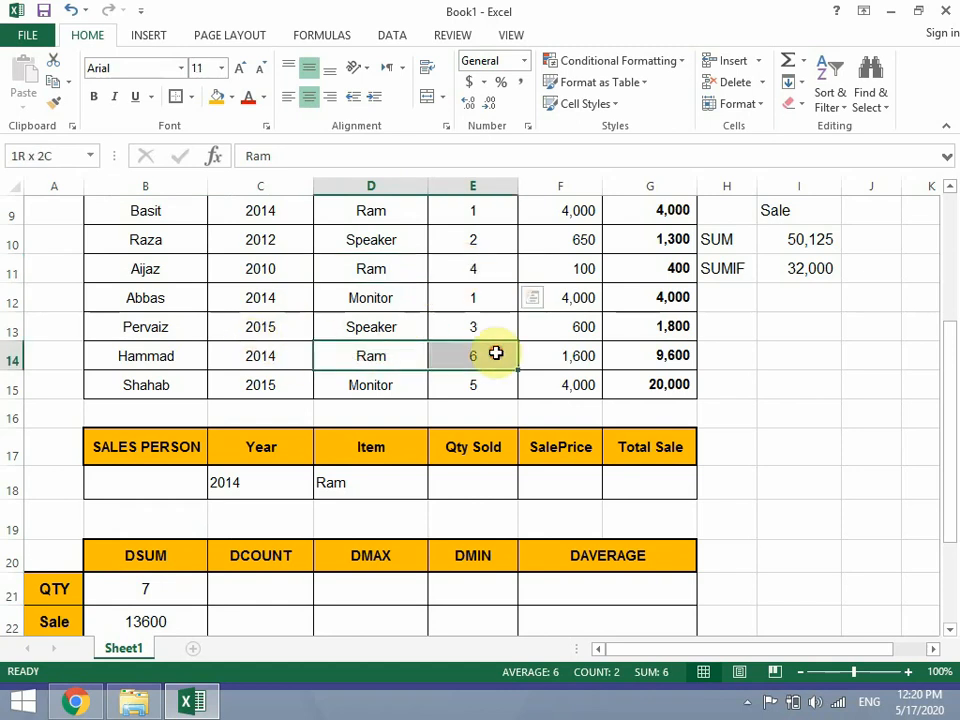
pyautogui.click(383, 220)
pyautogui.moveTo(427, 224); pyautogui.dragTo(446, 217)
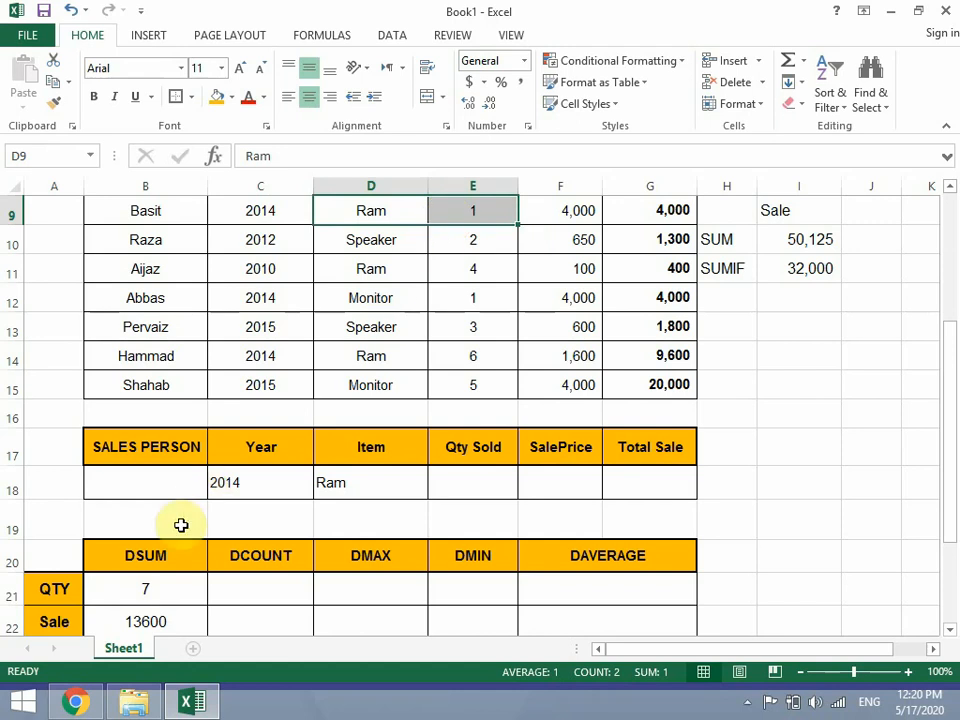
pyautogui.click(157, 590)
pyautogui.click(158, 622)
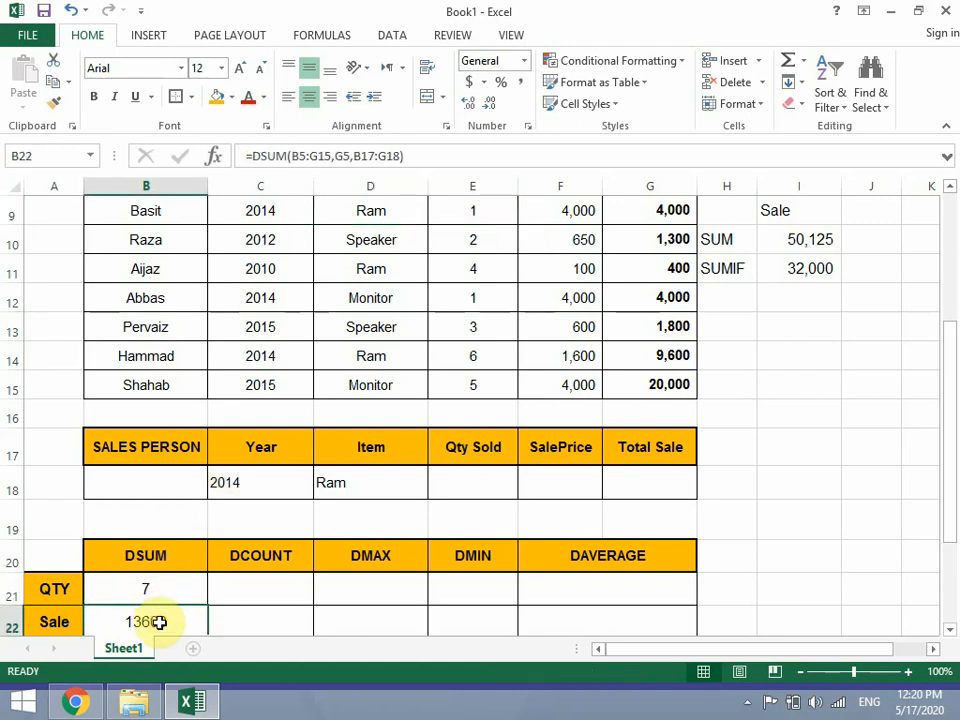
pyautogui.click(624, 211)
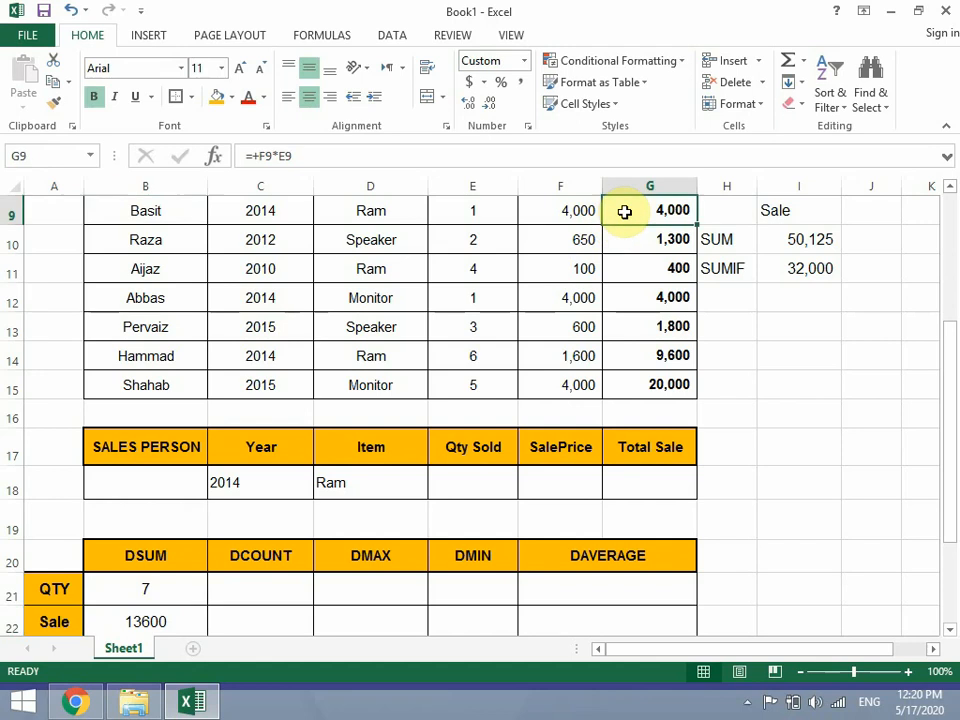
pyautogui.click(639, 364)
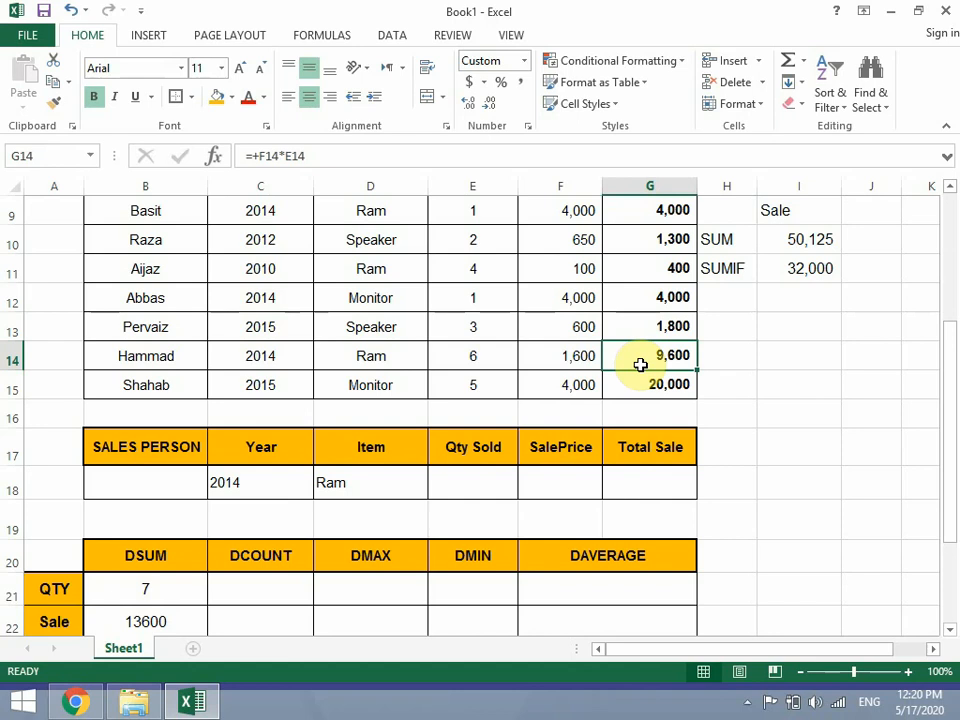
# - Start a DCOUNT formula in the QTY cell C21 with the report range B5:G15 as its database
pyautogui.click(233, 588)
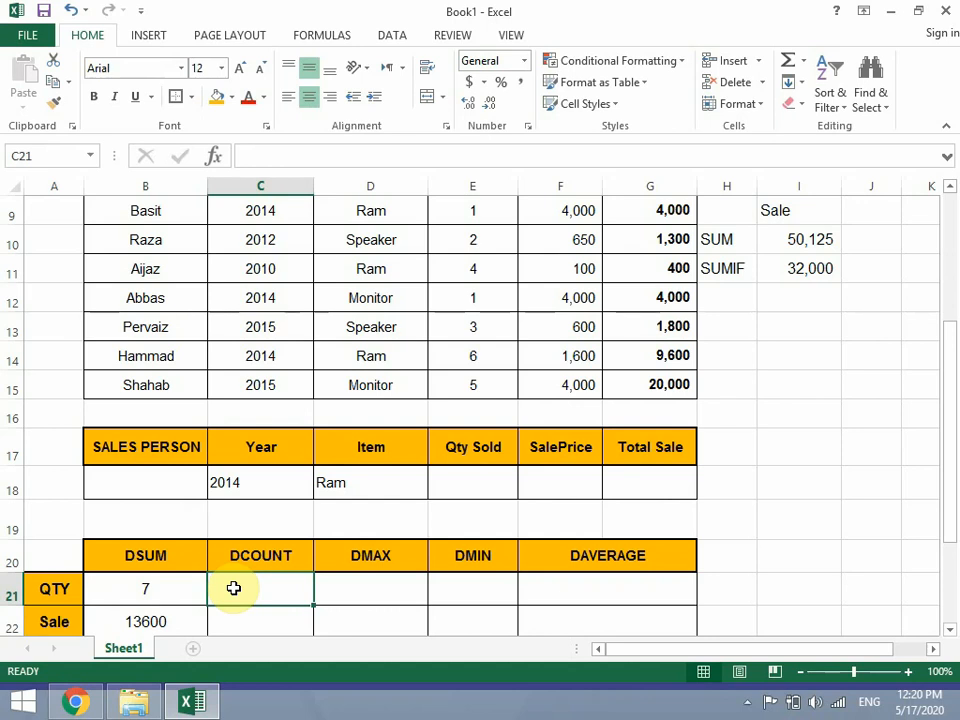
pyautogui.write('=coun')
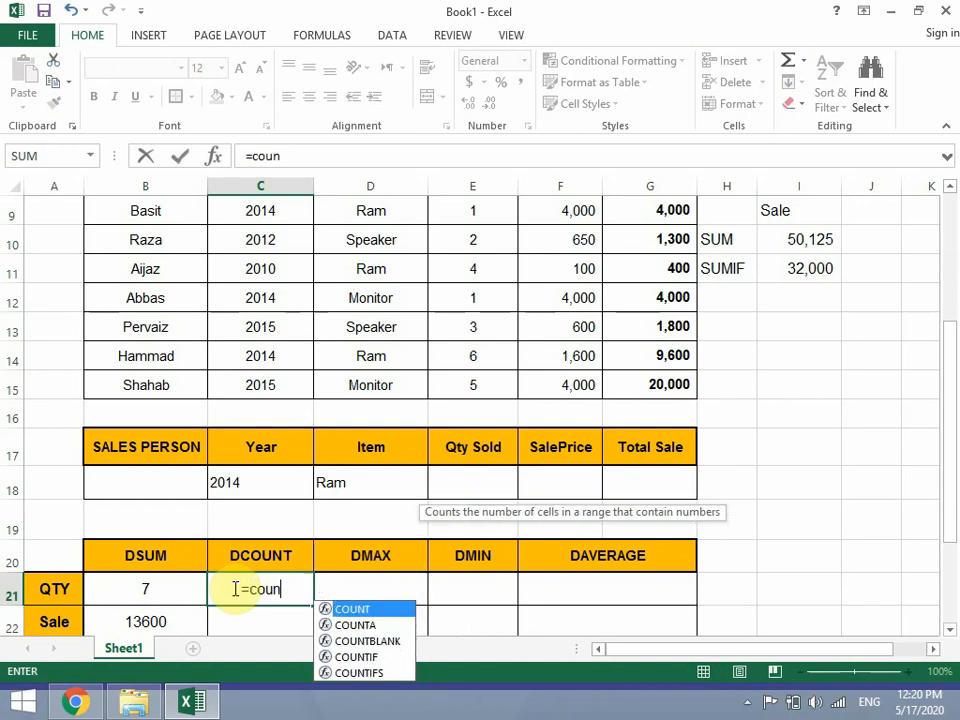
pyautogui.write('t')
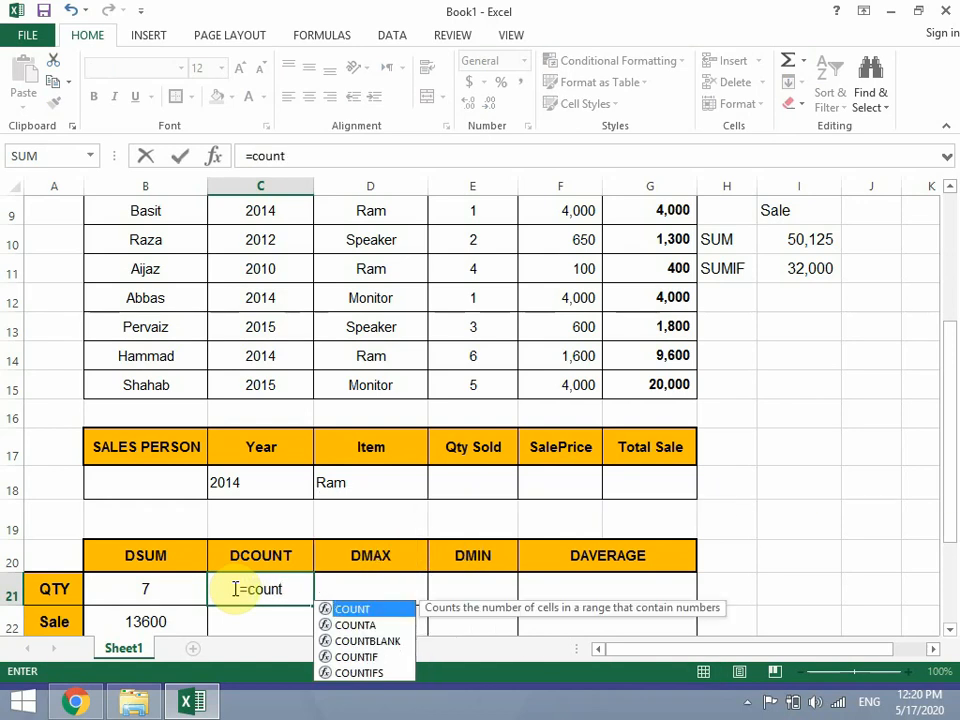
pyautogui.press('BackSpace')
pyautogui.press('BackSpace')
pyautogui.press('BackSpace')
pyautogui.press('BackSpace')
pyautogui.press('BackSpace')
pyautogui.write('dcou')
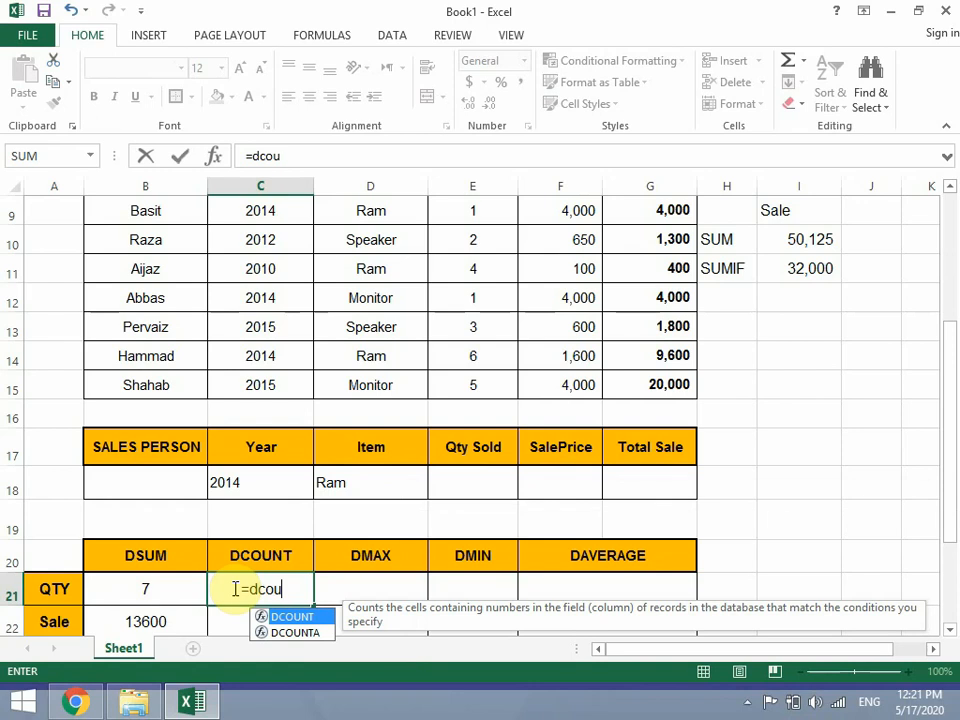
pyautogui.press('Tab')
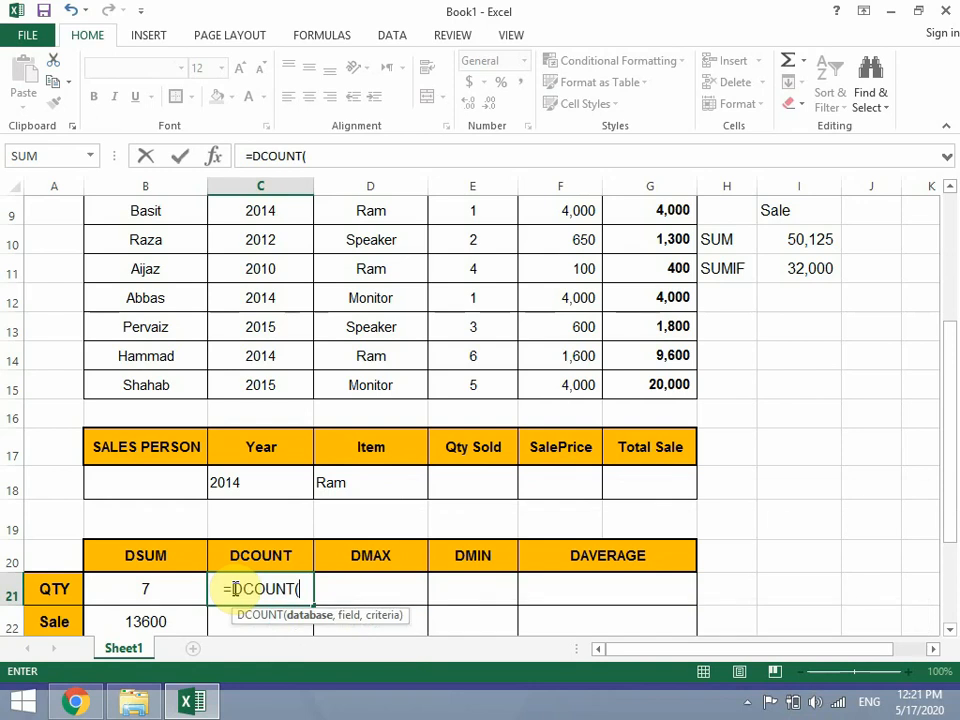
pyautogui.scroll(2, 225, 585)
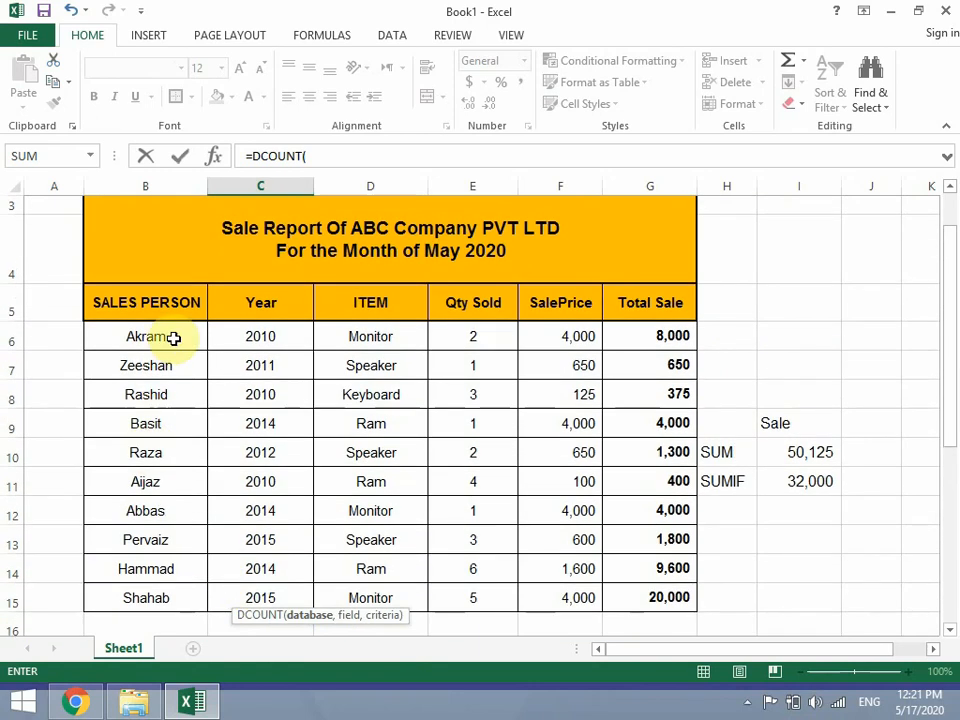
pyautogui.moveTo(146, 302); pyautogui.dragTo(654, 602)
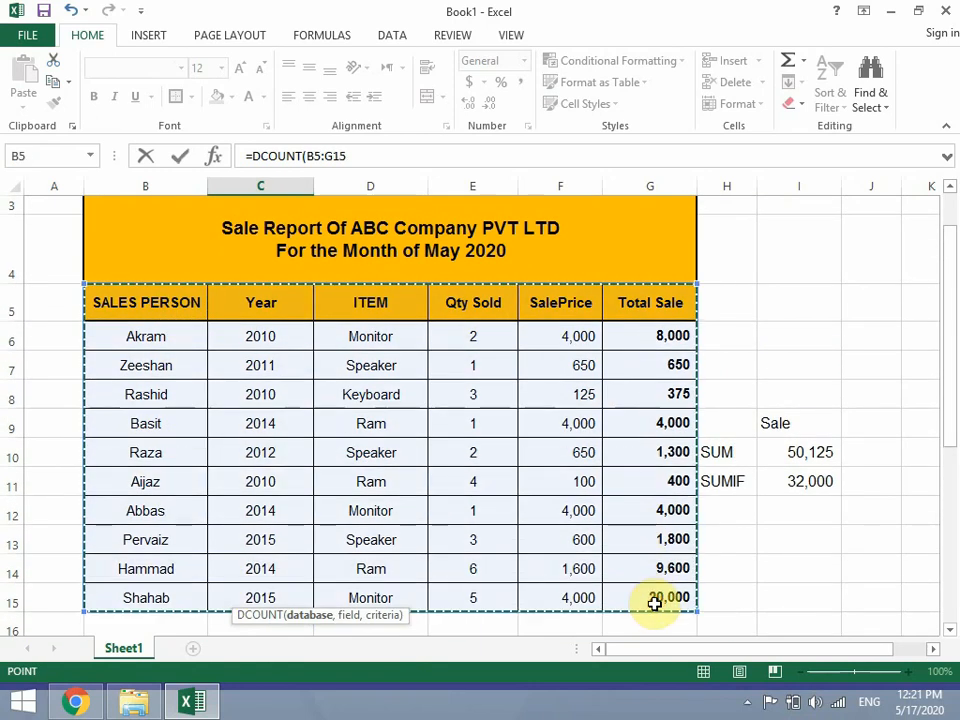
pyautogui.write(',')
# - Complete the C21 DCOUNT formula with the Qty Sold header E5 as field and B17:G18 as criteria
pyautogui.scroll(-1, 654, 604)
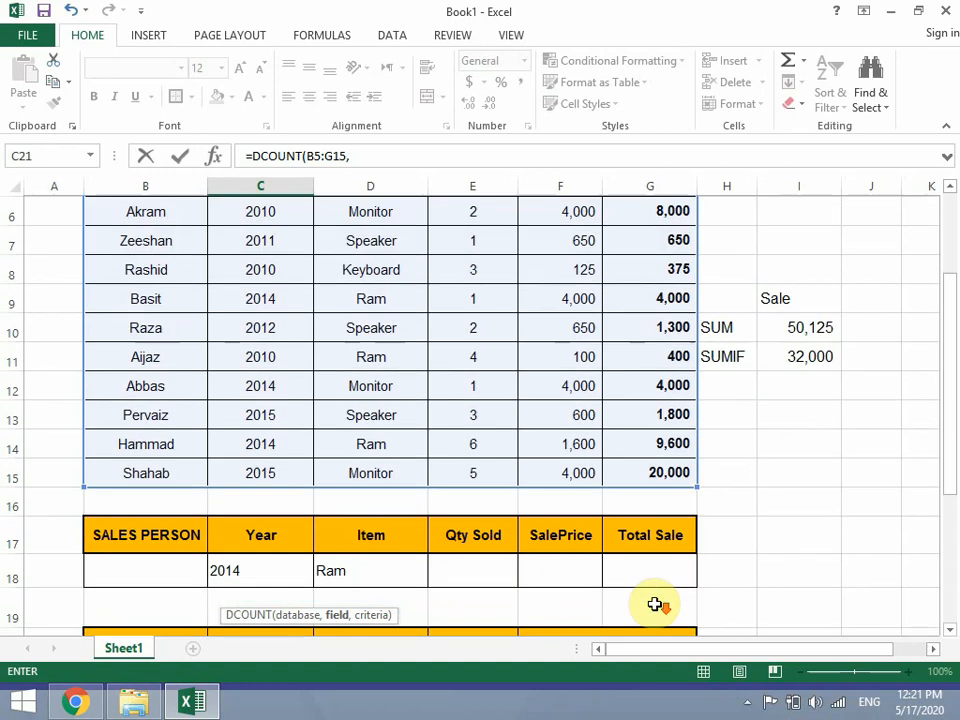
pyautogui.scroll(-1, 654, 604)
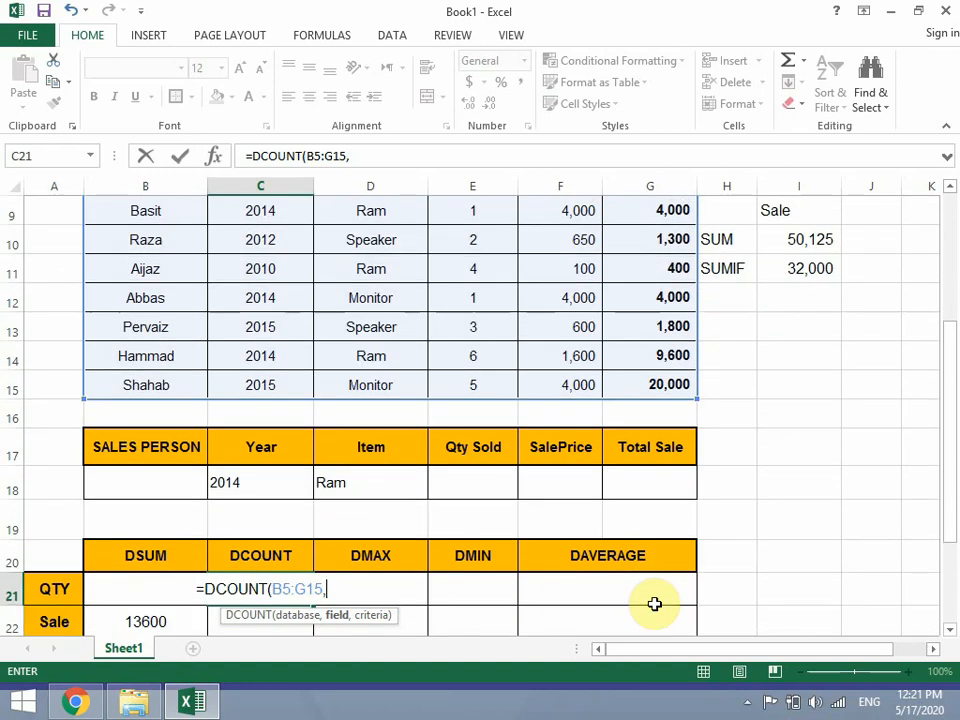
pyautogui.scroll(2, 654, 604)
pyautogui.click(489, 302)
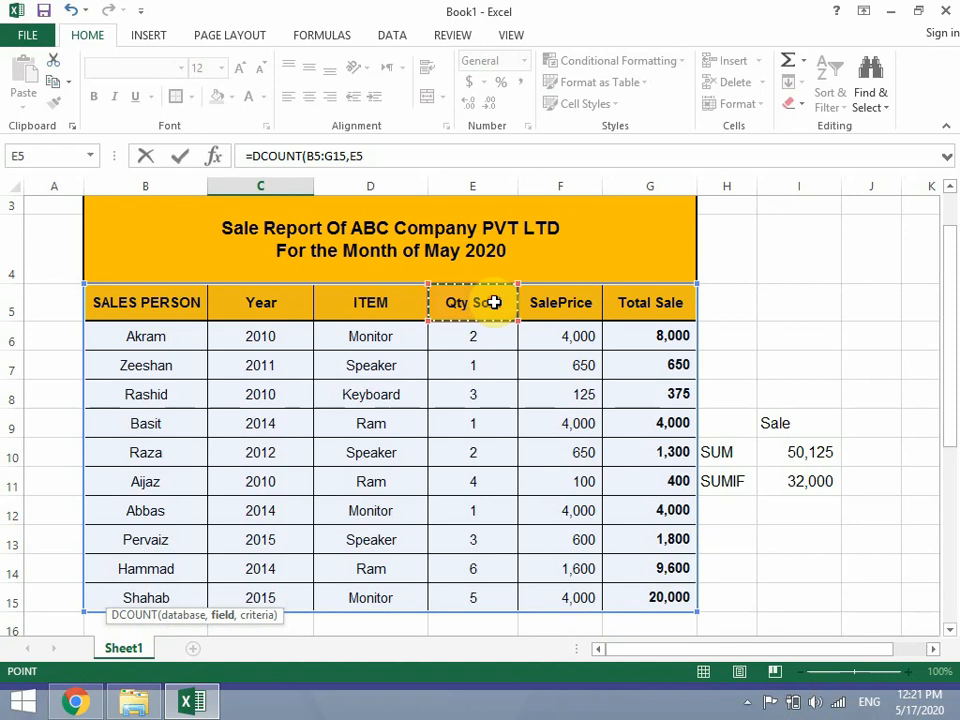
pyautogui.write(',')
pyautogui.scroll(-2, 493, 411)
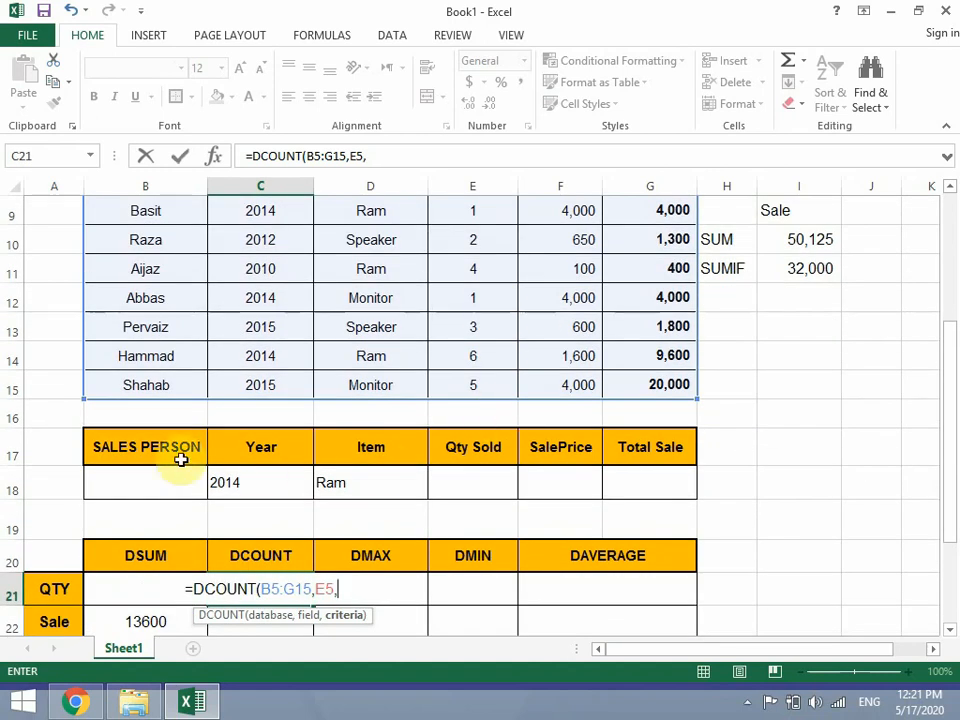
pyautogui.moveTo(182, 452); pyautogui.dragTo(644, 481)
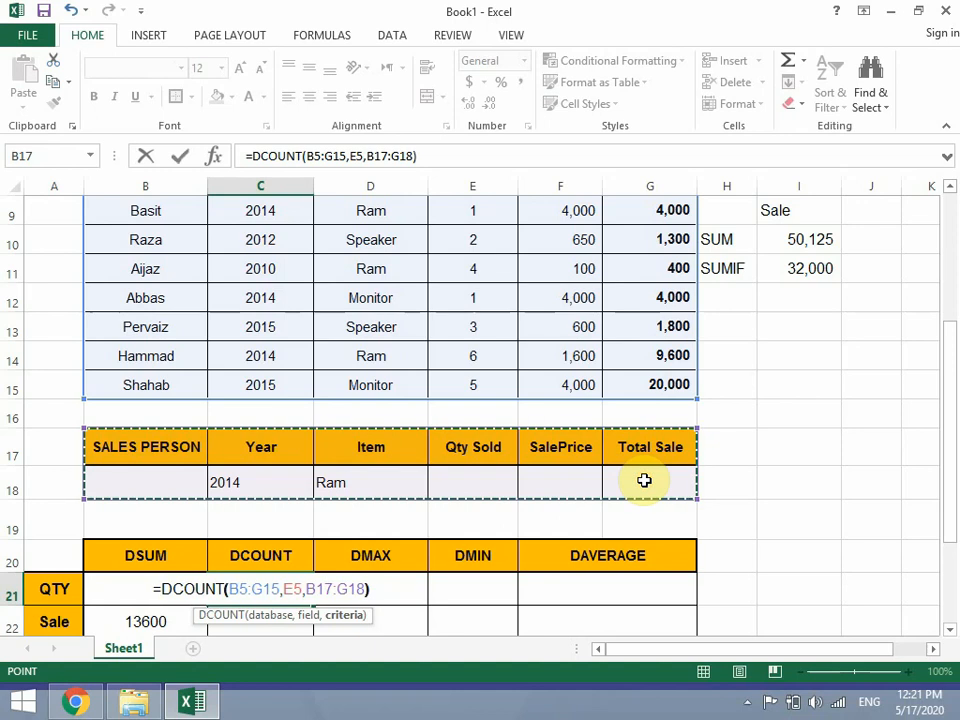
pyautogui.press('Return')
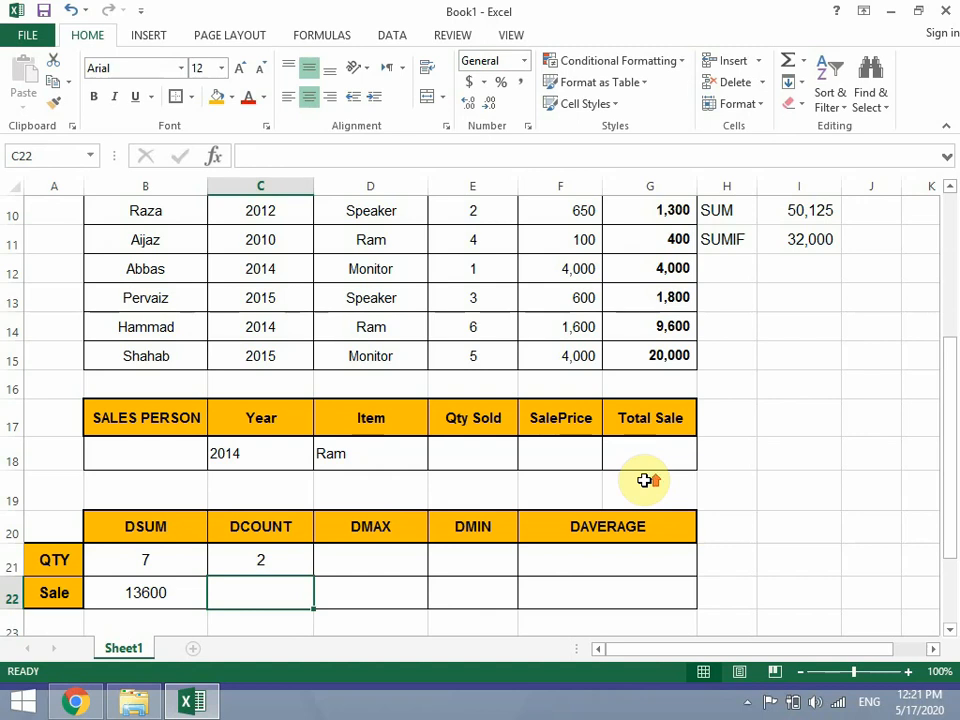
# - Check the DCOUNT result in C21 against the Year and Item criteria and the matching Ram rows in D9 and D14
pyautogui.scroll(1, 644, 481)
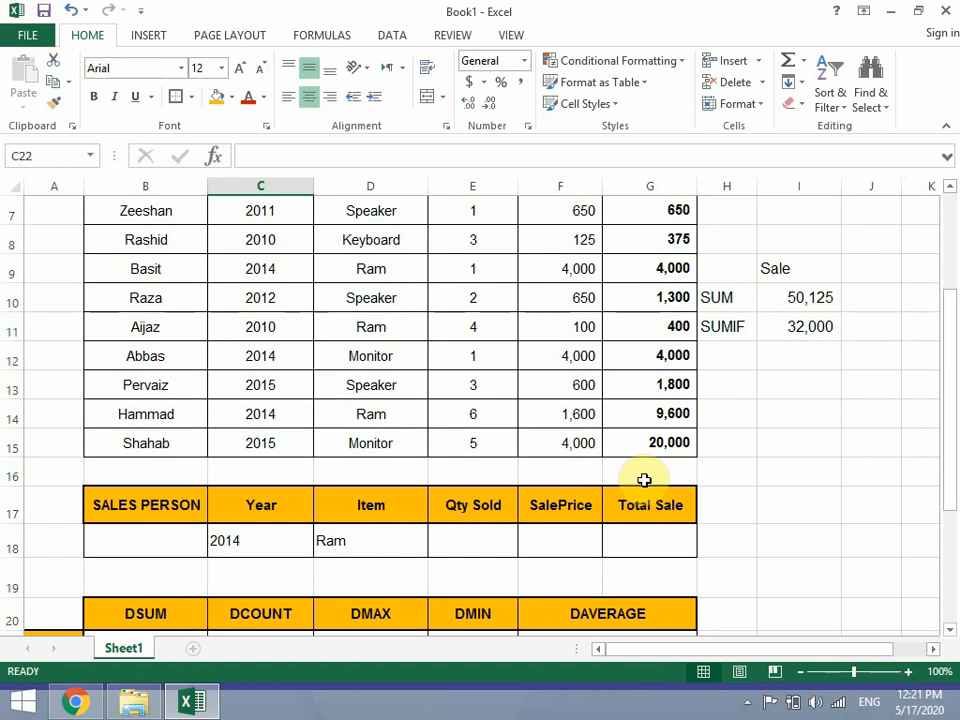
pyautogui.scroll(-1, 644, 481)
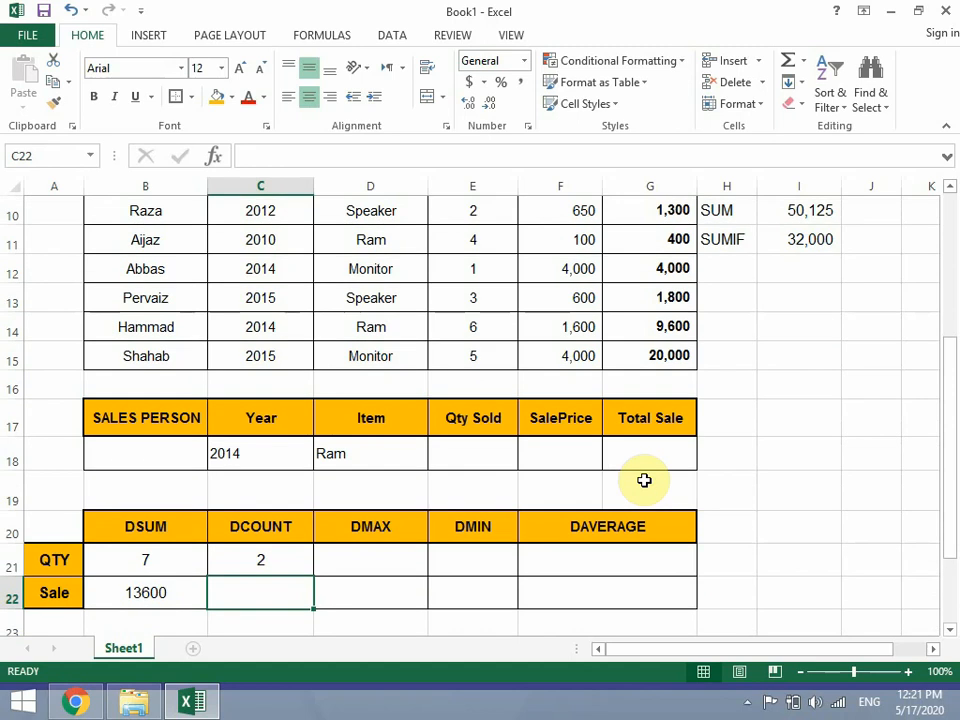
pyautogui.click(258, 447)
pyautogui.click(339, 455)
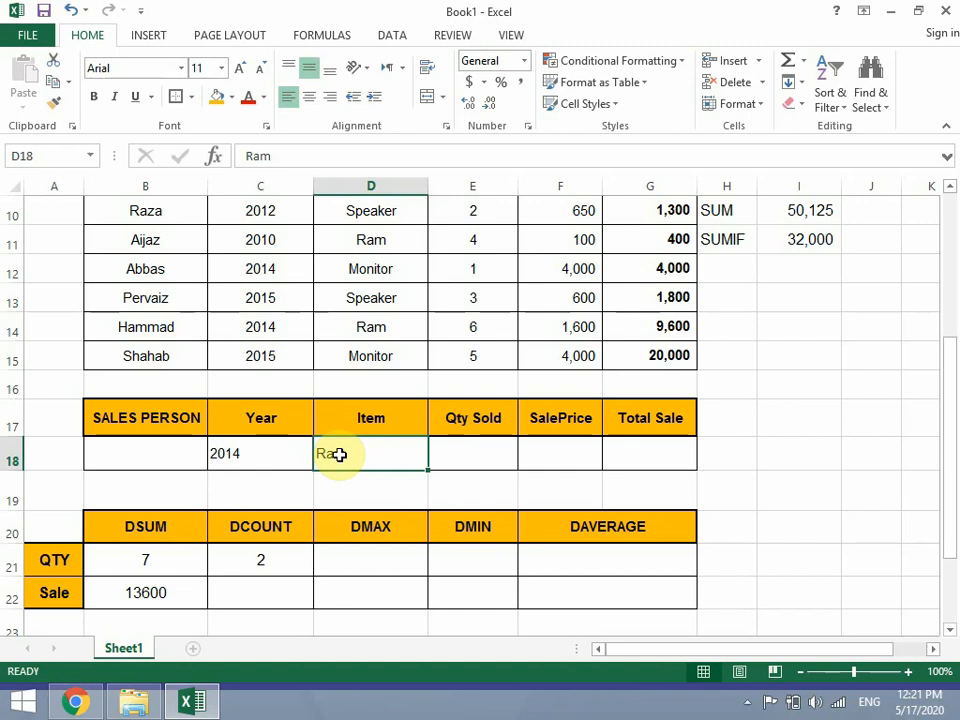
pyautogui.scroll(1, 340, 455)
pyautogui.click(372, 413)
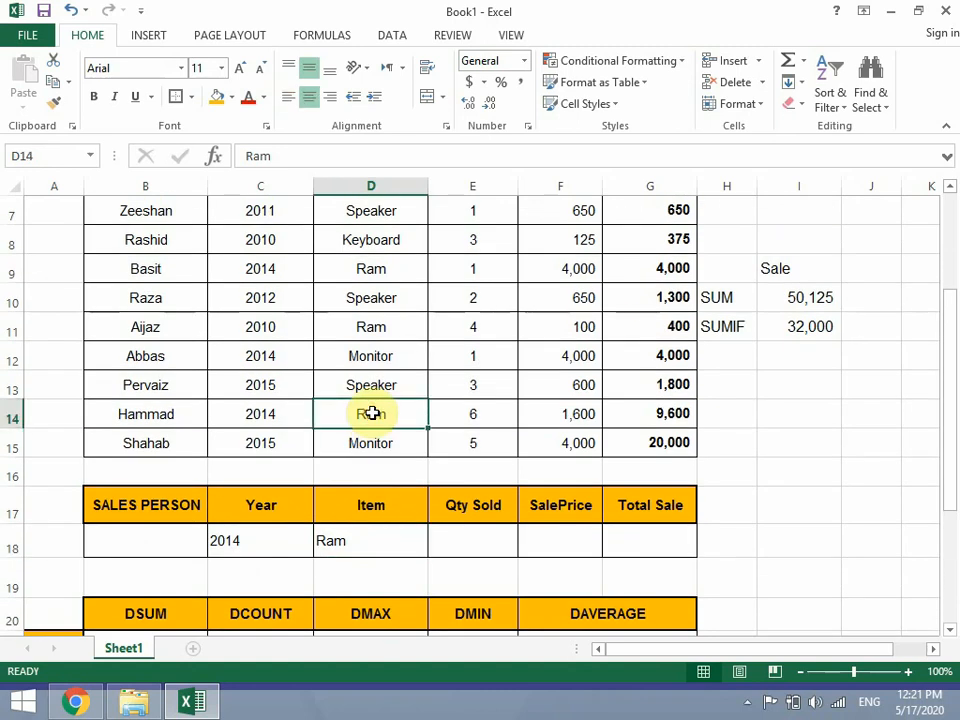
pyautogui.click(373, 265)
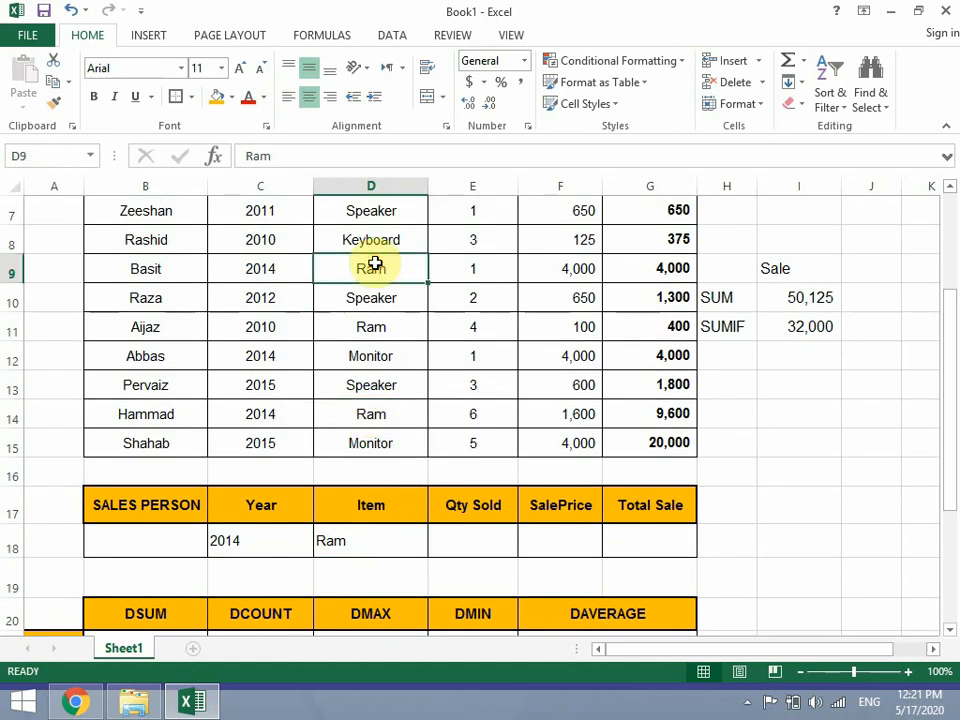
pyautogui.click(375, 413)
pyautogui.click(375, 268)
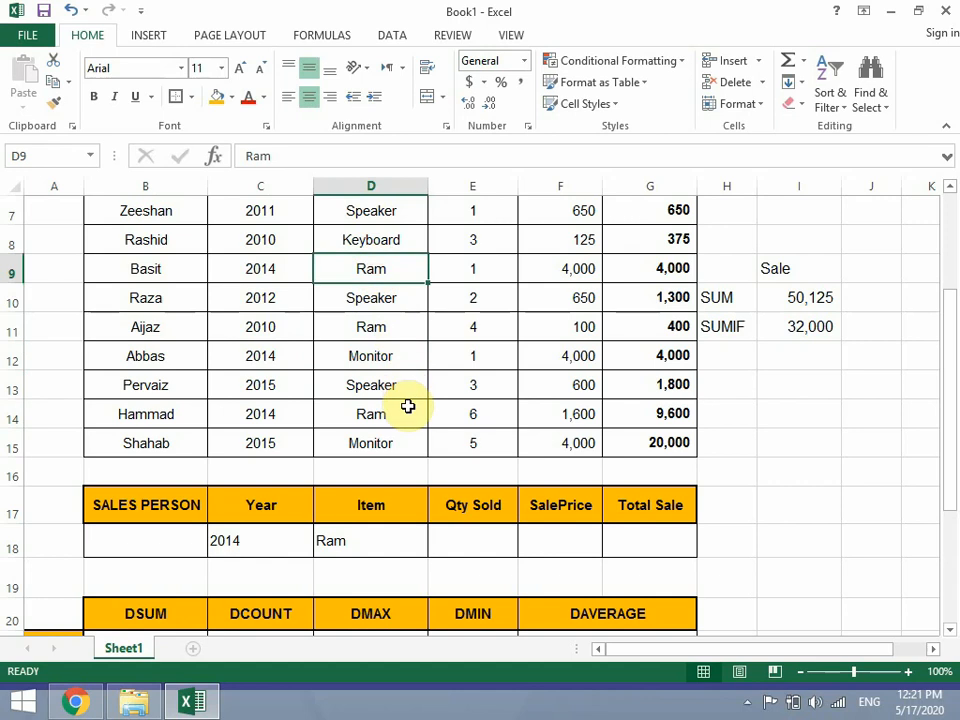
pyautogui.click(408, 406)
pyautogui.click(384, 272)
pyautogui.scroll(-1, 343, 440)
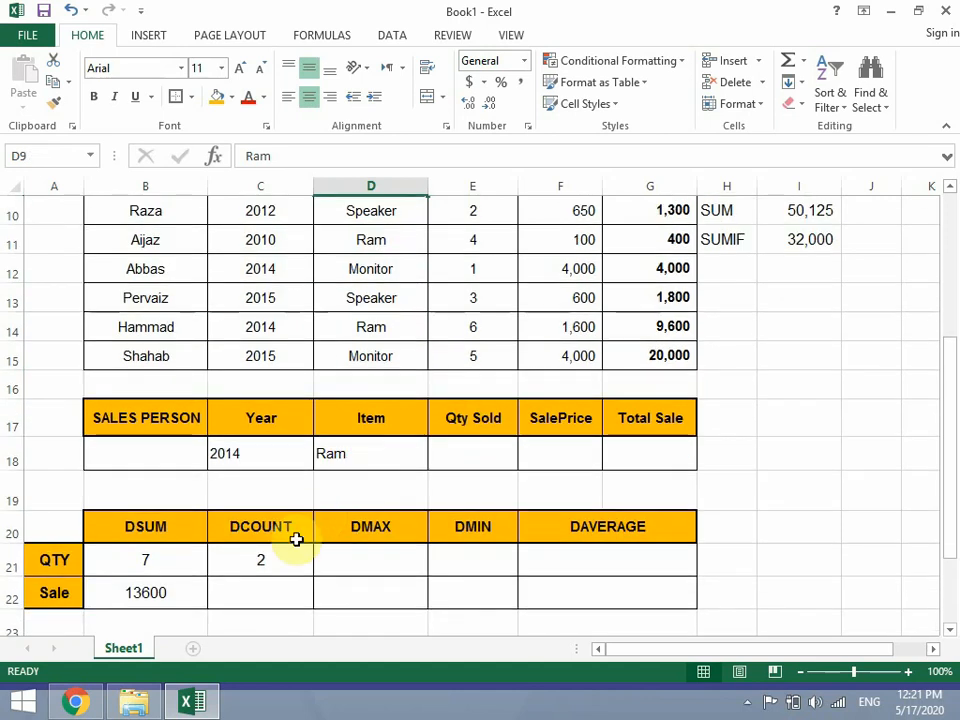
# - Start a DMAX formula in the QTY cell D21 with the report range B5:G15 as its database
pyautogui.click(270, 559)
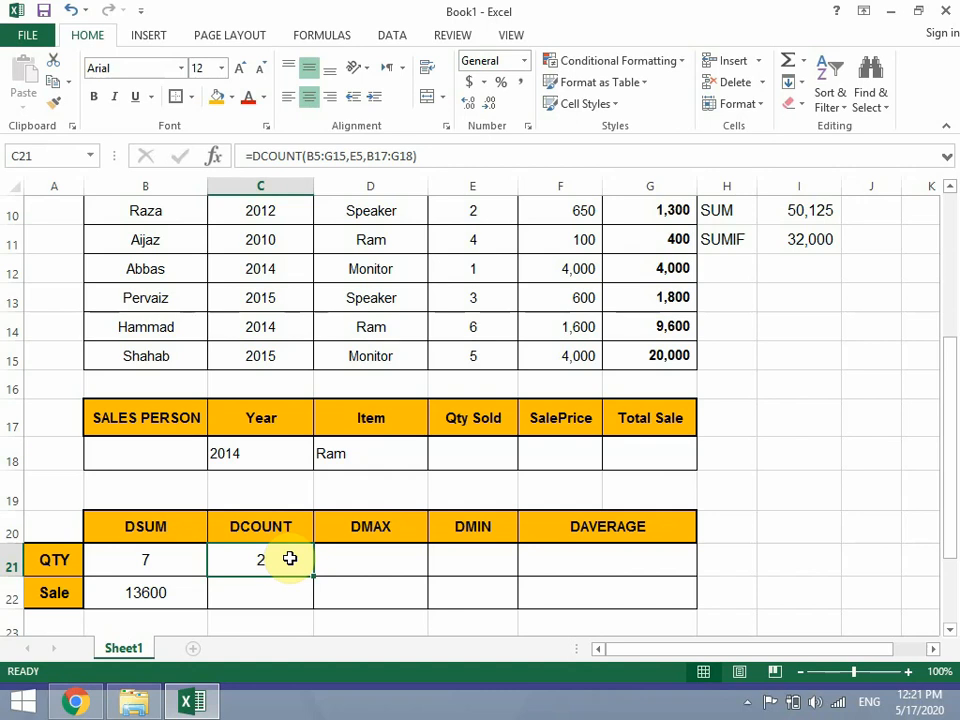
pyautogui.click(321, 559)
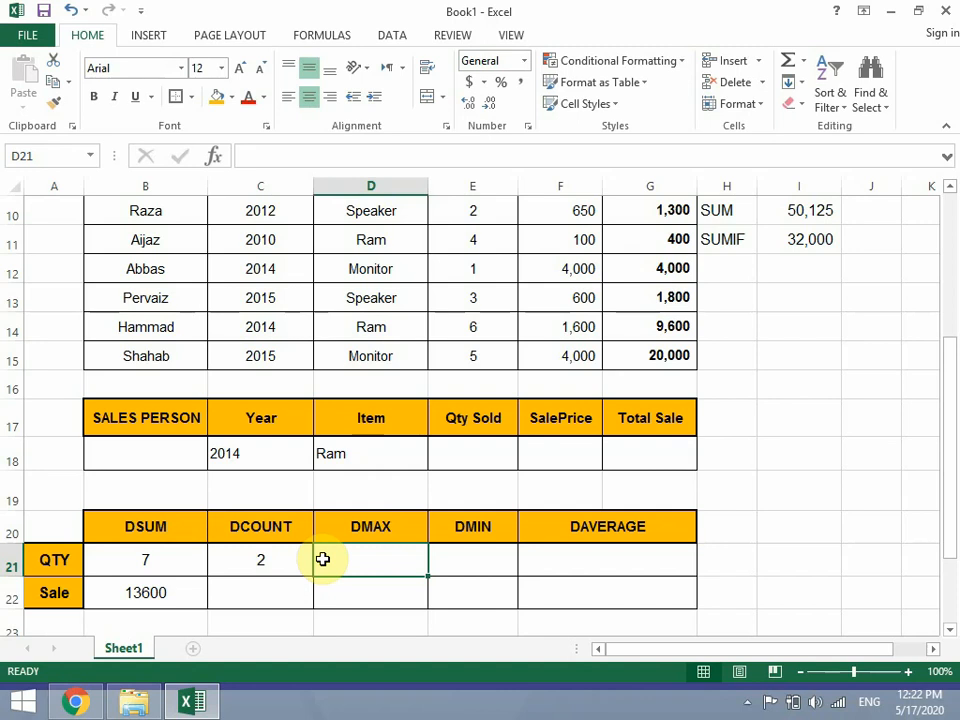
pyautogui.write('=')
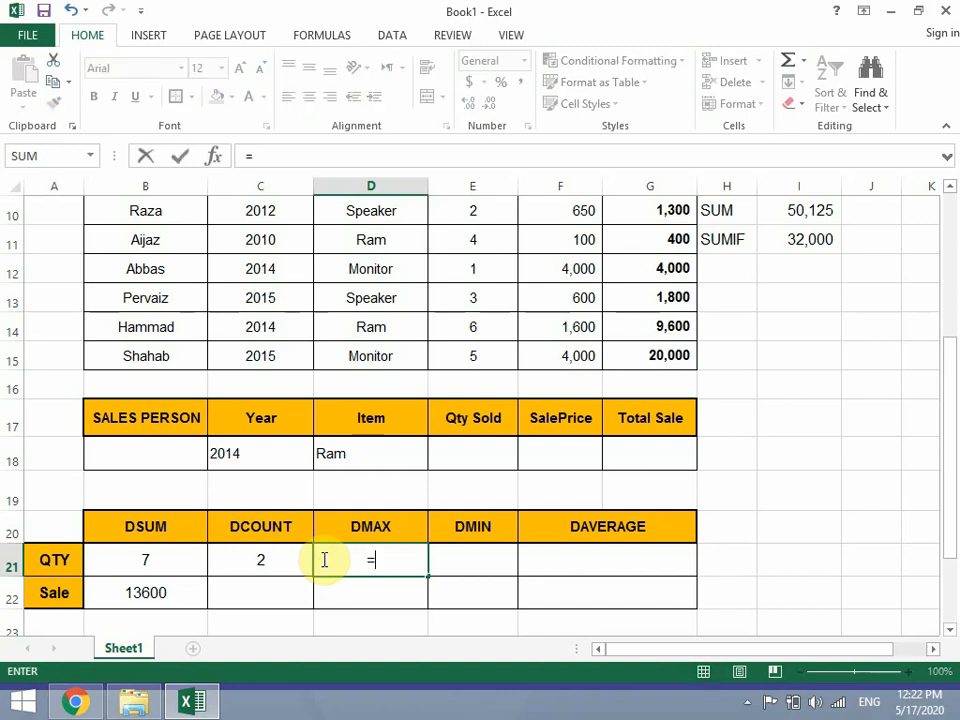
pyautogui.write('dmax')
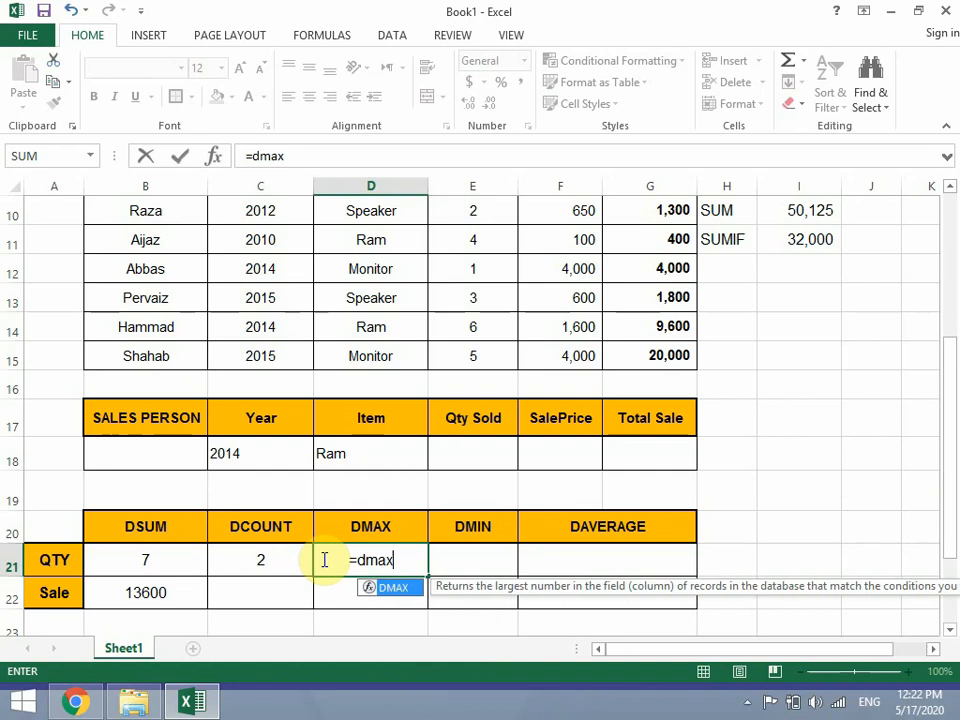
pyautogui.press('Tab')
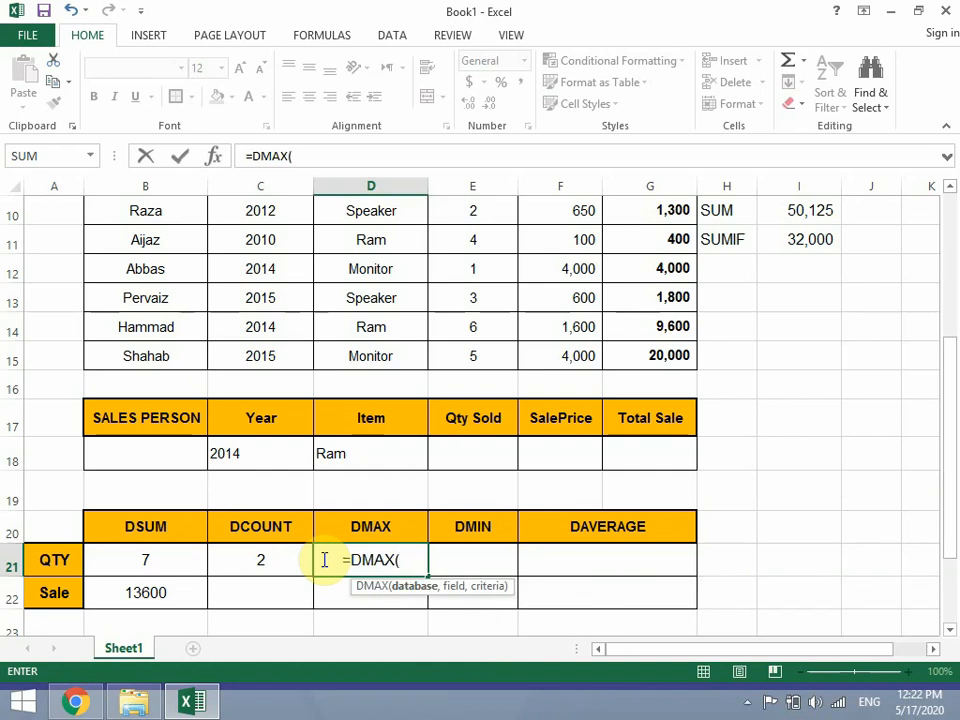
pyautogui.scroll(2, 321, 557)
pyautogui.moveTo(175, 290); pyautogui.dragTo(666, 579)
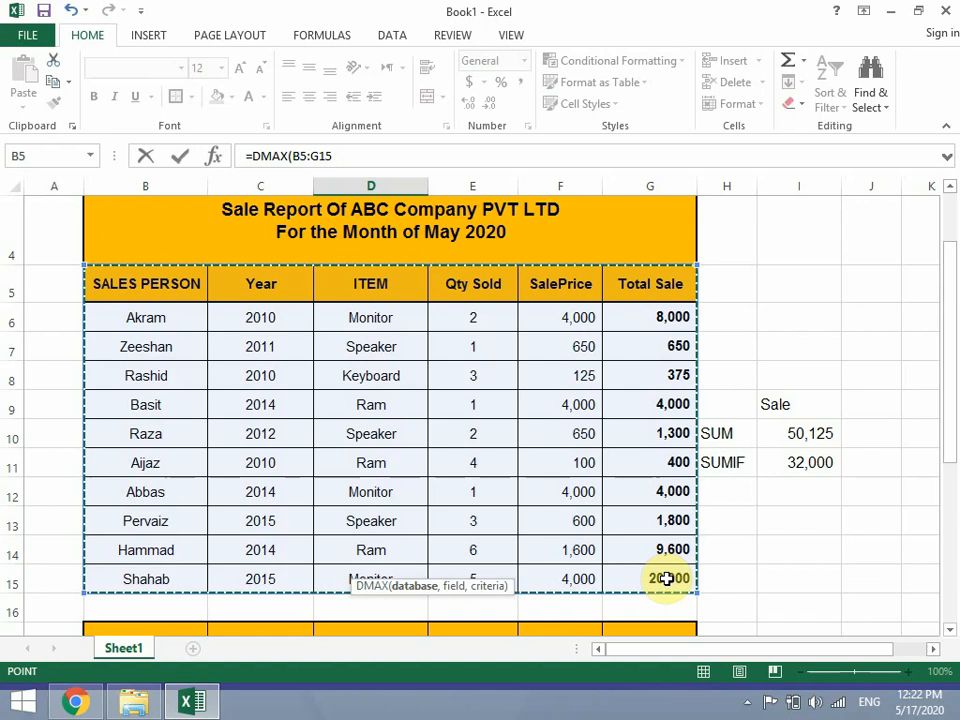
pyautogui.write(',')
# - Complete the D21 DMAX formula with the Qty Sold header E5 as field and B17:G18 as criteria
pyautogui.scroll(-1, 666, 579)
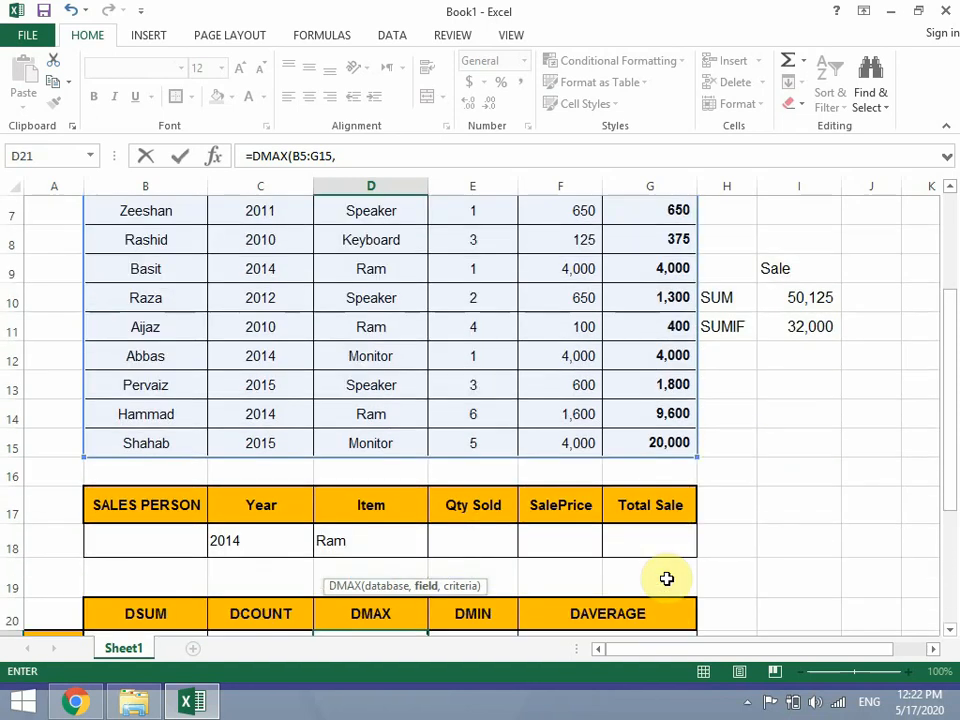
pyautogui.scroll(-1, 666, 579)
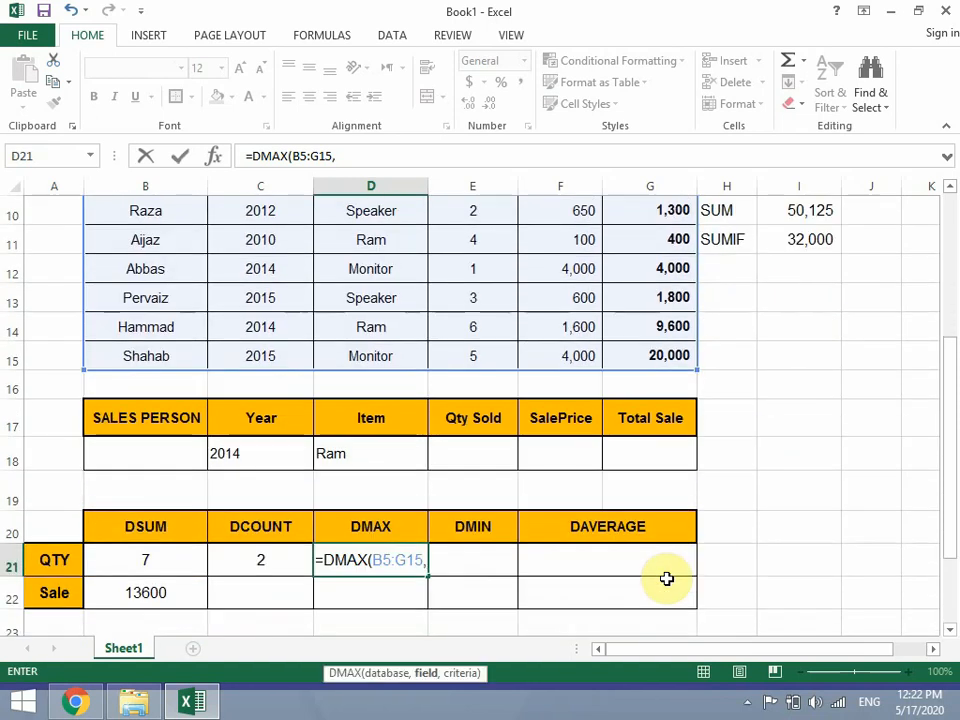
pyautogui.scroll(3, 666, 579)
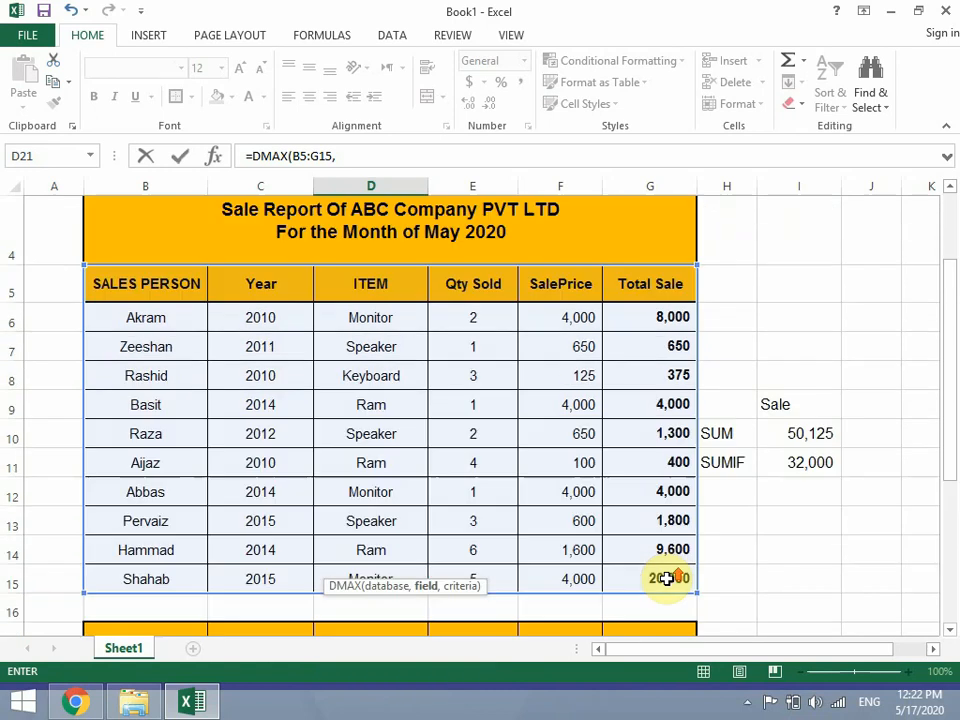
pyautogui.click(451, 285)
pyautogui.write(',')
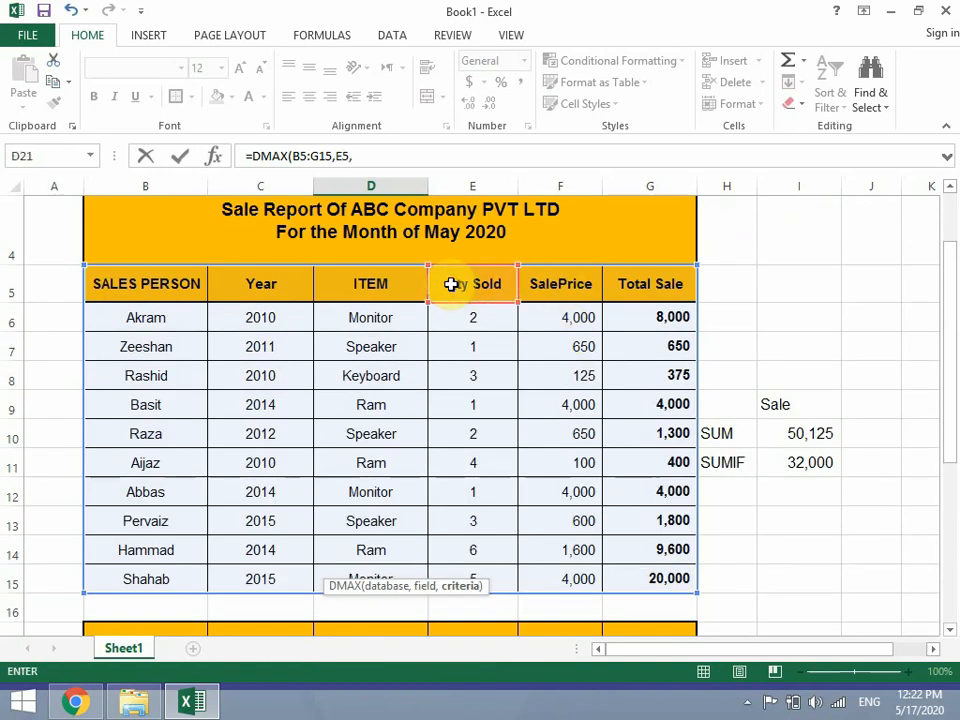
pyautogui.scroll(-2, 455, 330)
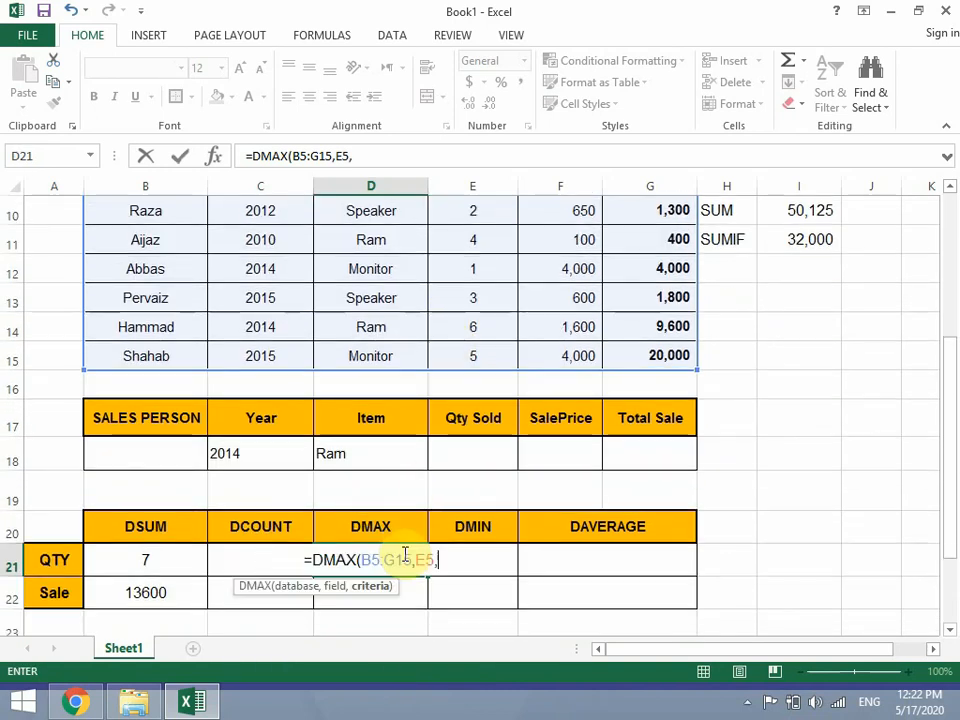
pyautogui.moveTo(182, 432); pyautogui.dragTo(636, 438)
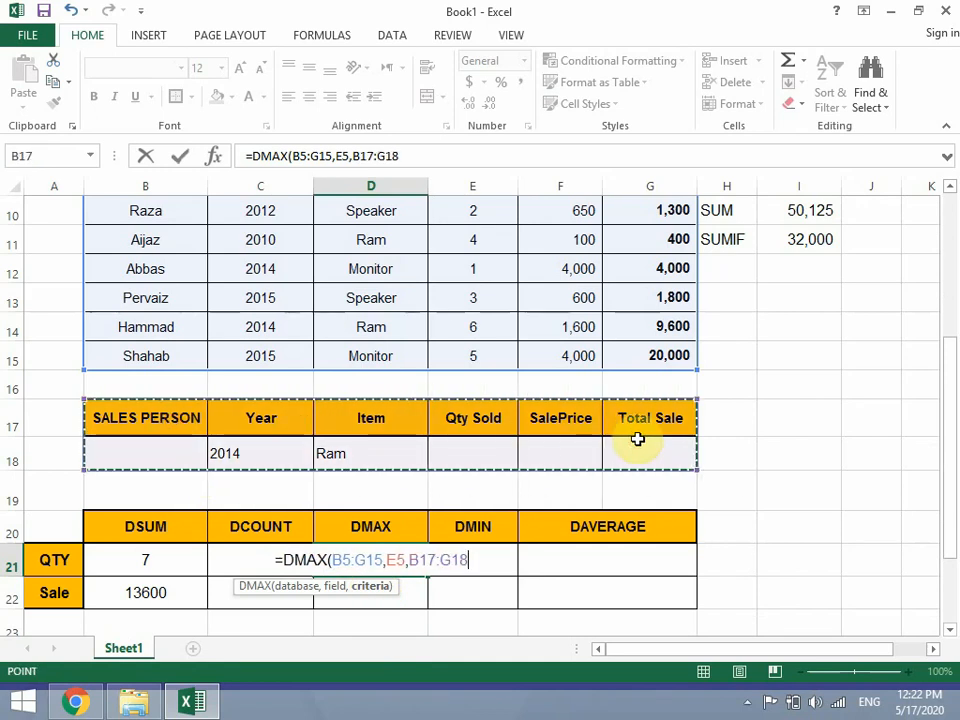
pyautogui.write(')')
pyautogui.press('Return')
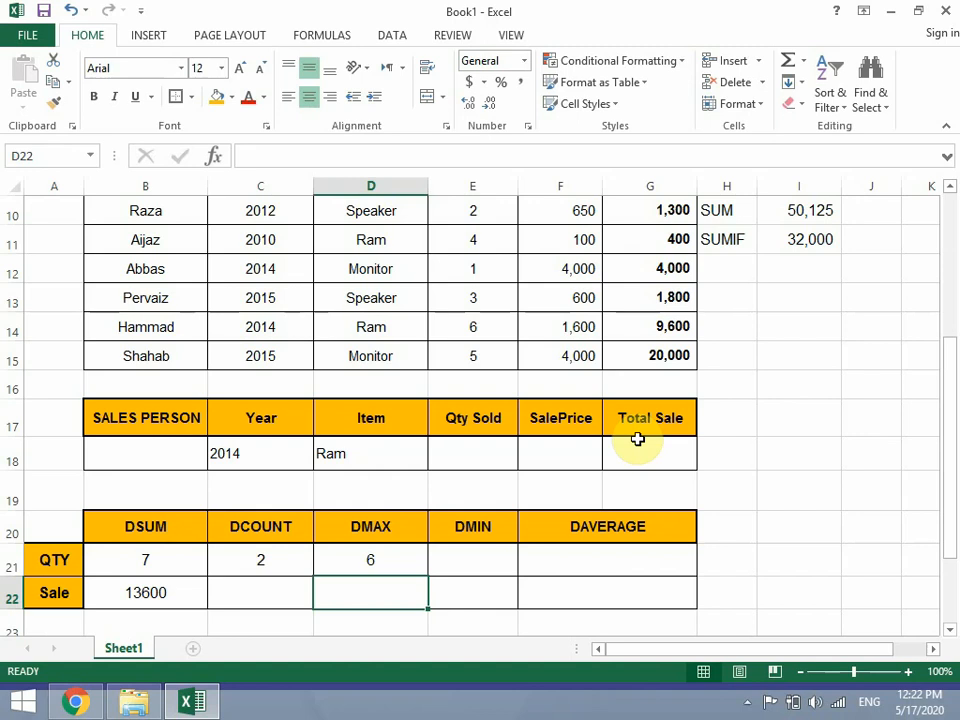
# - Check the DMAX result in D21 against the quantities of the 2014 Ram entries in rows 9 and 14
pyautogui.moveTo(283, 326); pyautogui.dragTo(506, 334)
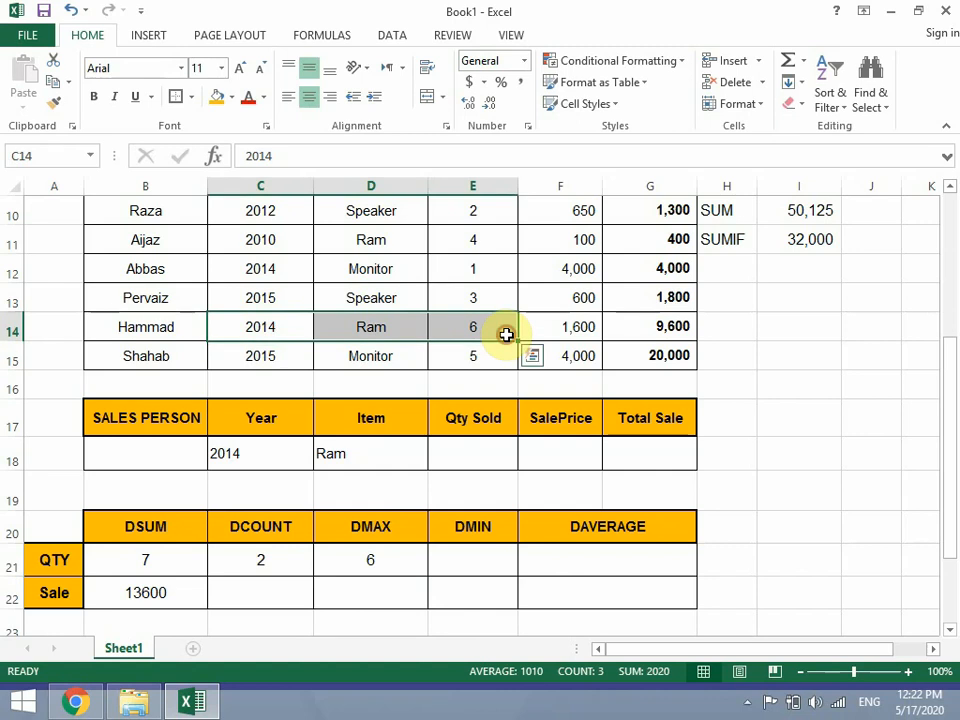
pyautogui.scroll(1, 506, 334)
pyautogui.moveTo(275, 269); pyautogui.dragTo(468, 265)
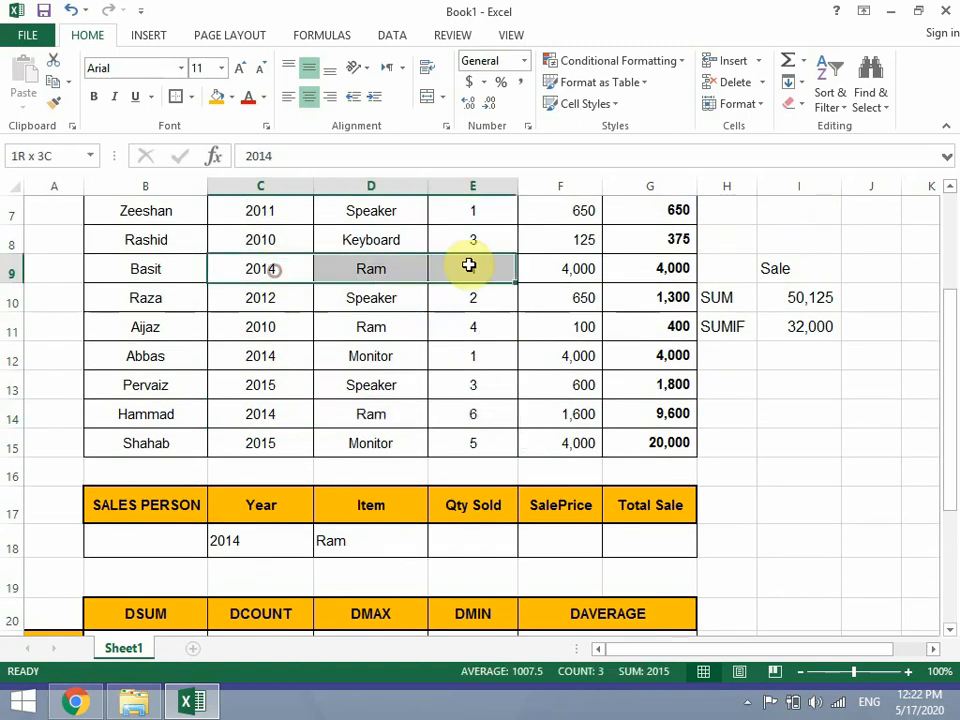
pyautogui.moveTo(274, 412); pyautogui.dragTo(478, 407)
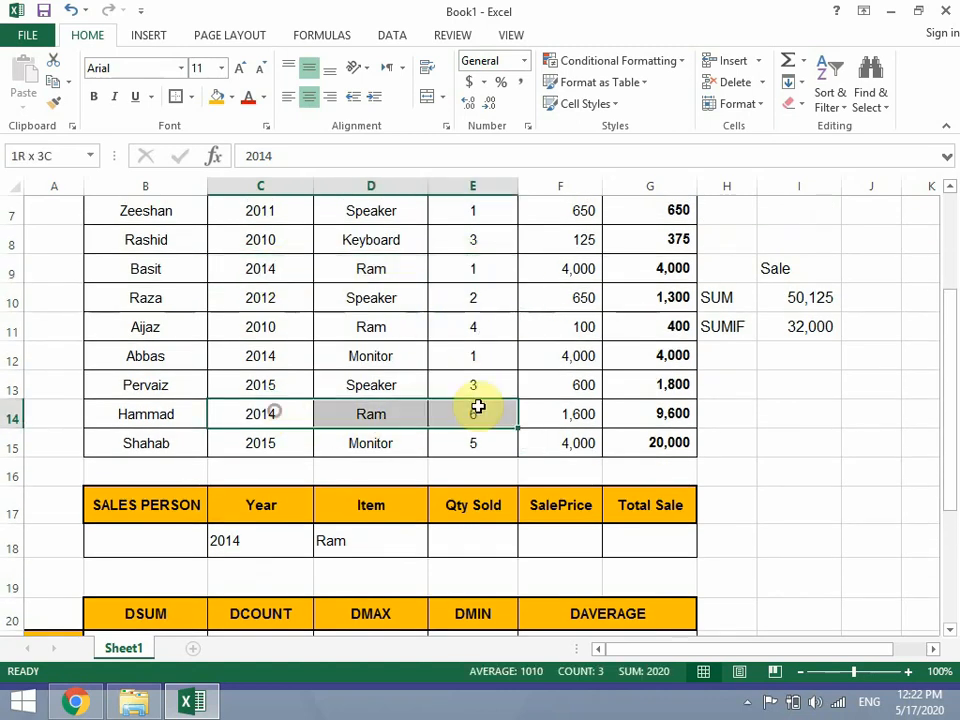
pyautogui.scroll(-3, 456, 459)
pyautogui.click(399, 559)
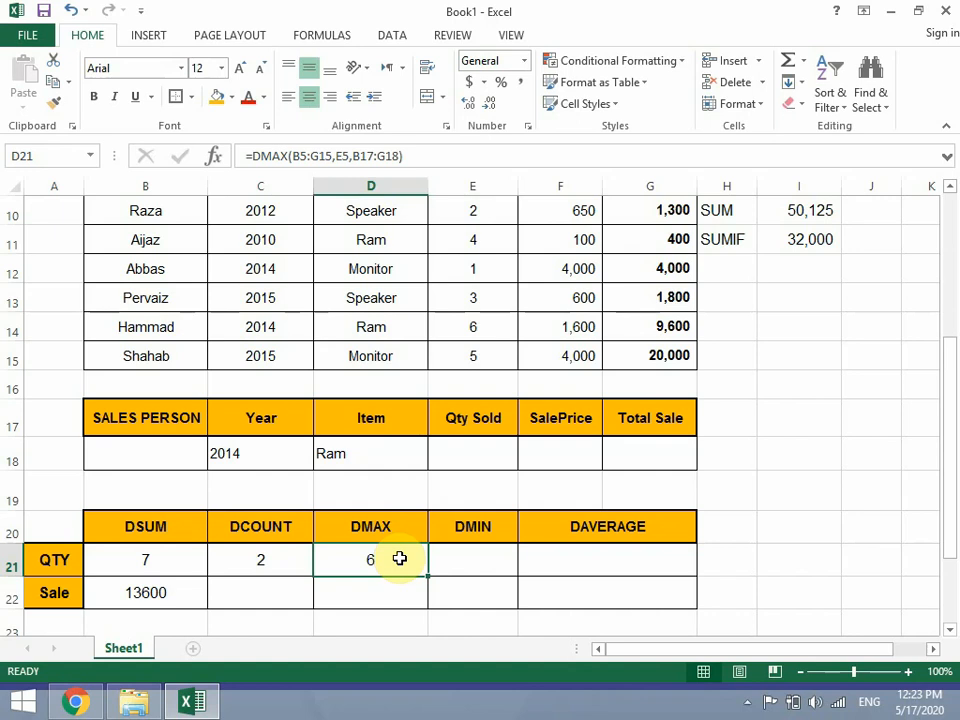
# - Clear the Year criterion in C18 and set the Item criterion in D18 to Speaker
pyautogui.click(287, 456)
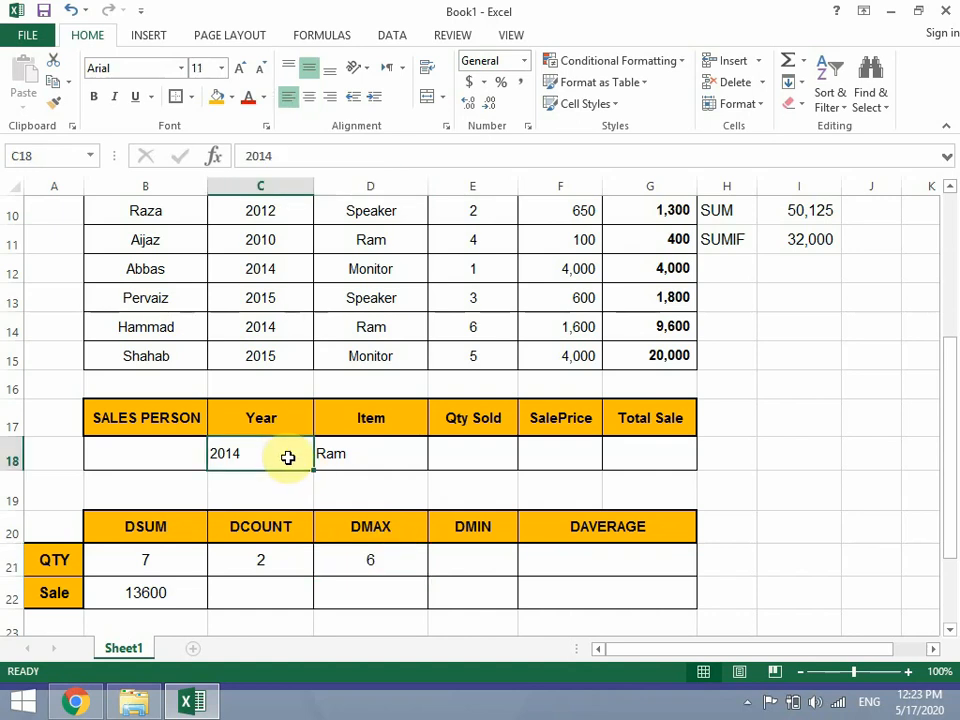
pyautogui.press('Delete')
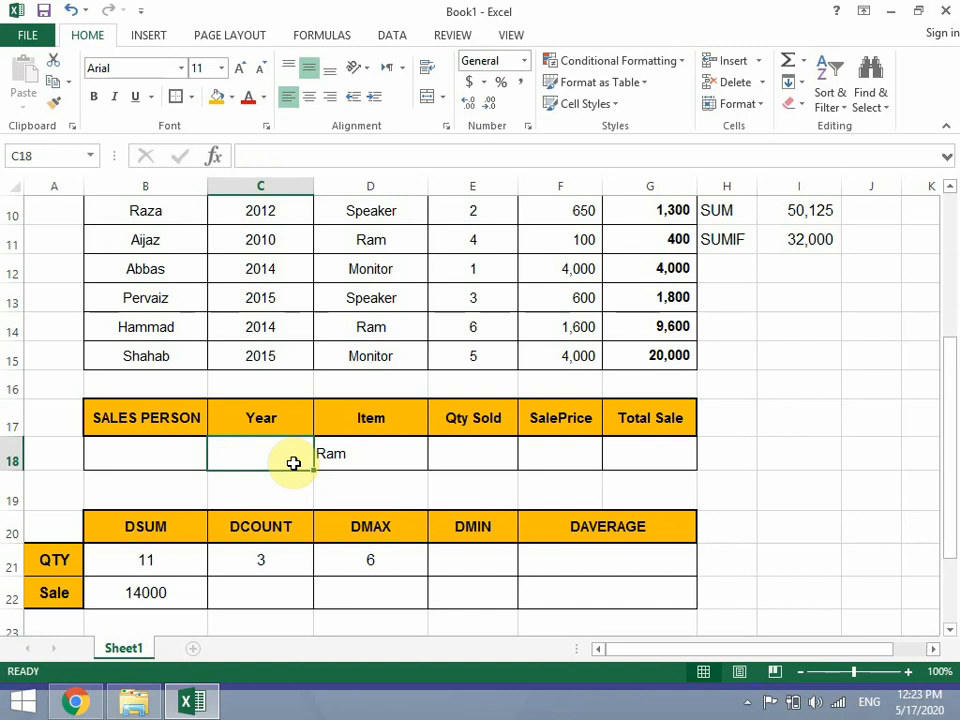
pyautogui.click(359, 455)
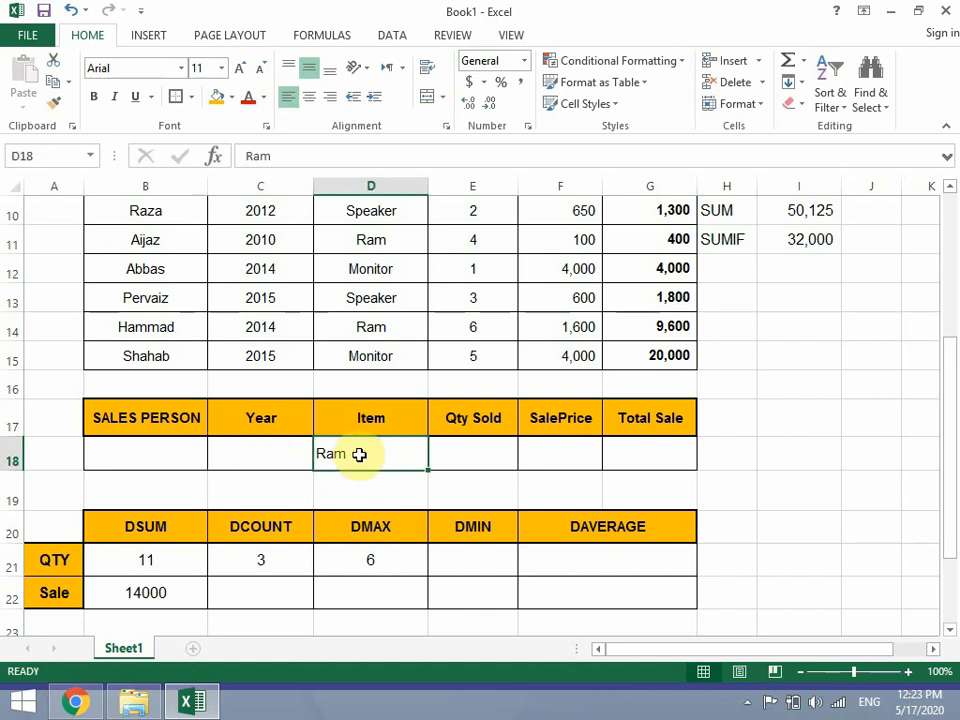
pyautogui.write('Speak')
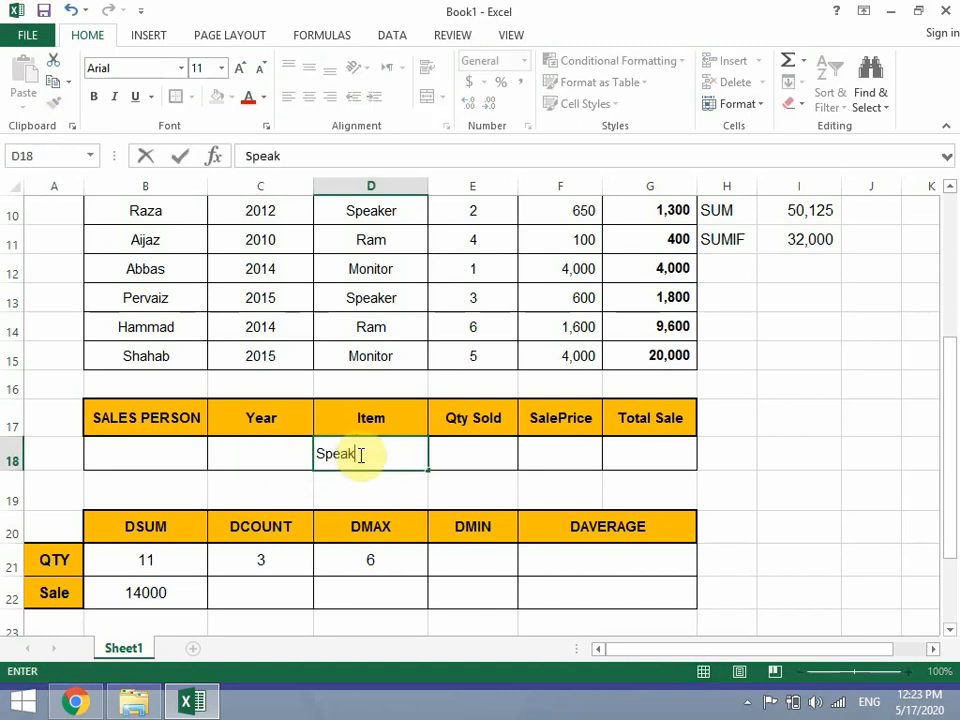
pyautogui.write('er')
pyautogui.press('Return')
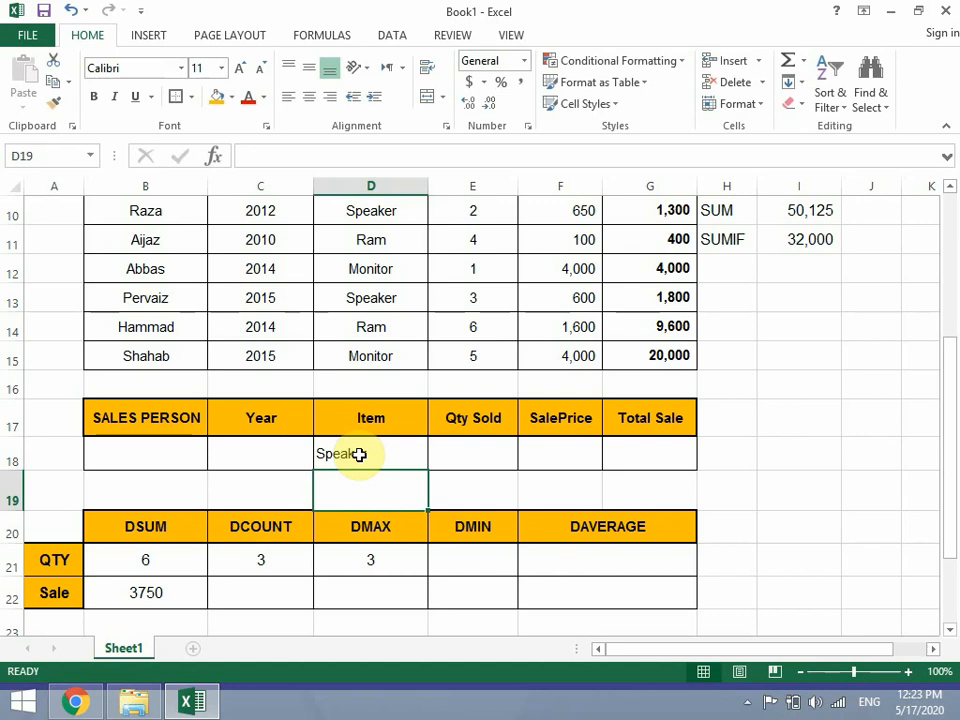
# - Compare the Speaker quantities in E13, E10 and E7 with the database function results in row 21
pyautogui.scroll(1, 487, 379)
pyautogui.click(476, 390)
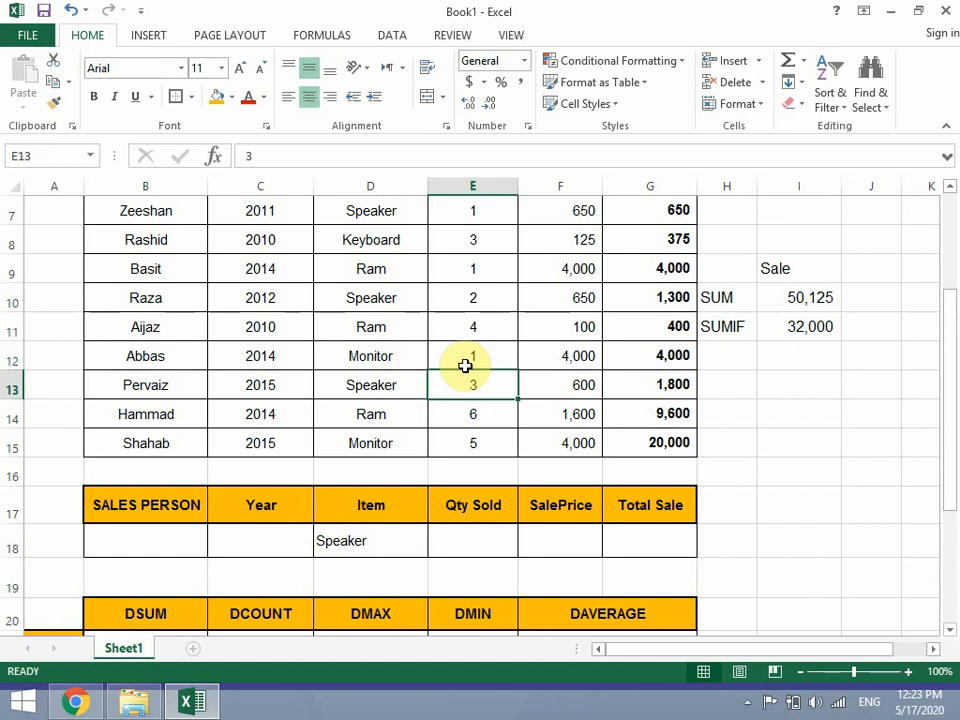
pyautogui.click(480, 299)
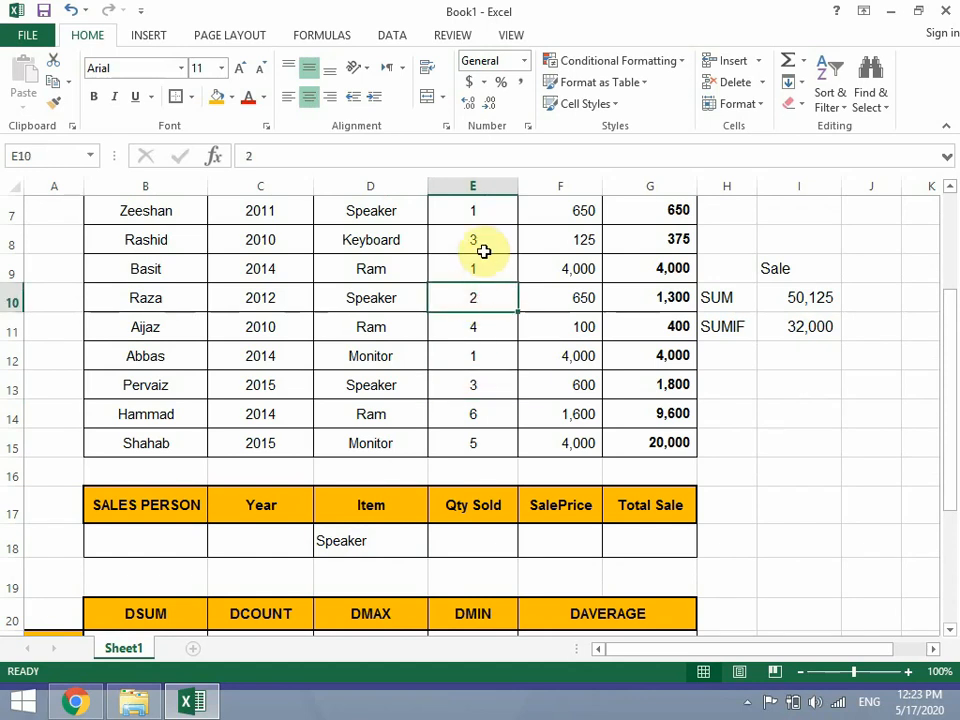
pyautogui.click(487, 213)
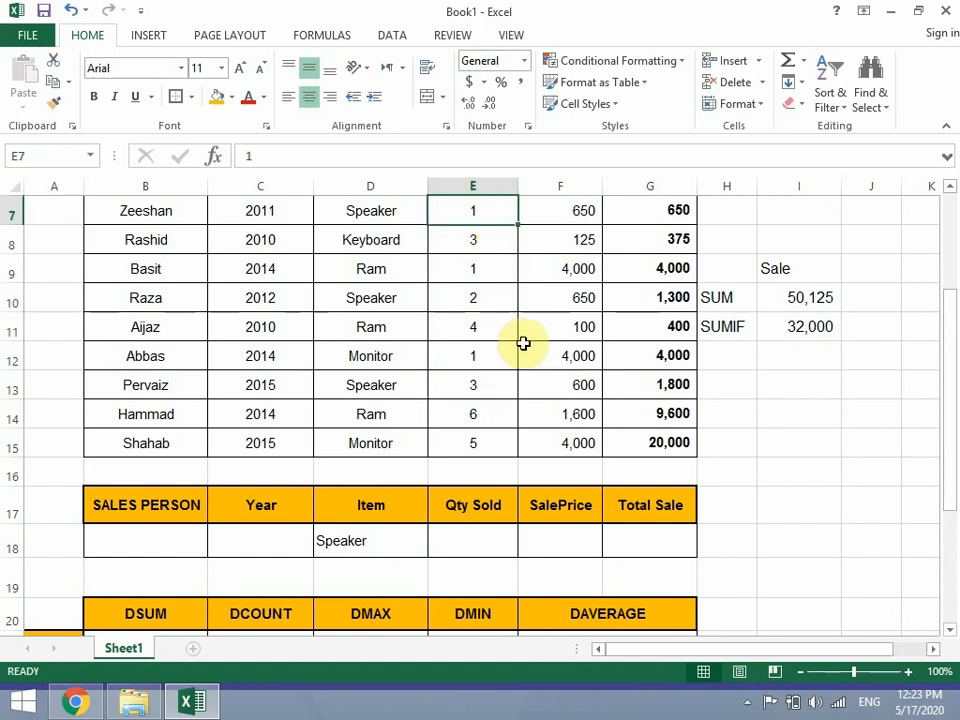
pyautogui.scroll(-1, 524, 350)
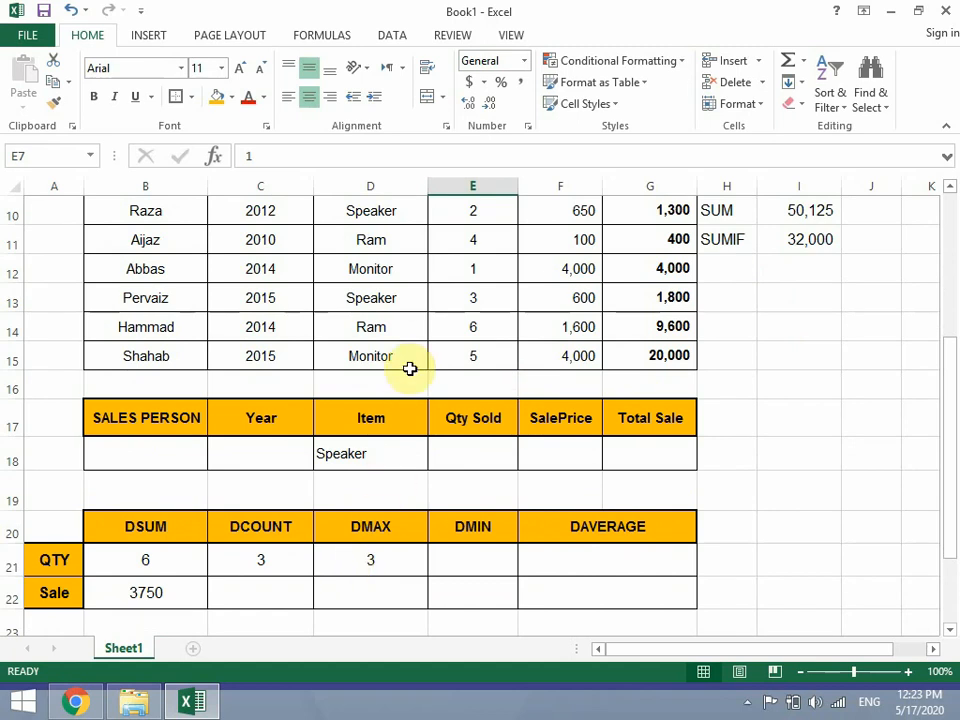
# - Set the Speaker quantity in E10 to 9 and check the DMAX result in D21
pyautogui.click(486, 217)
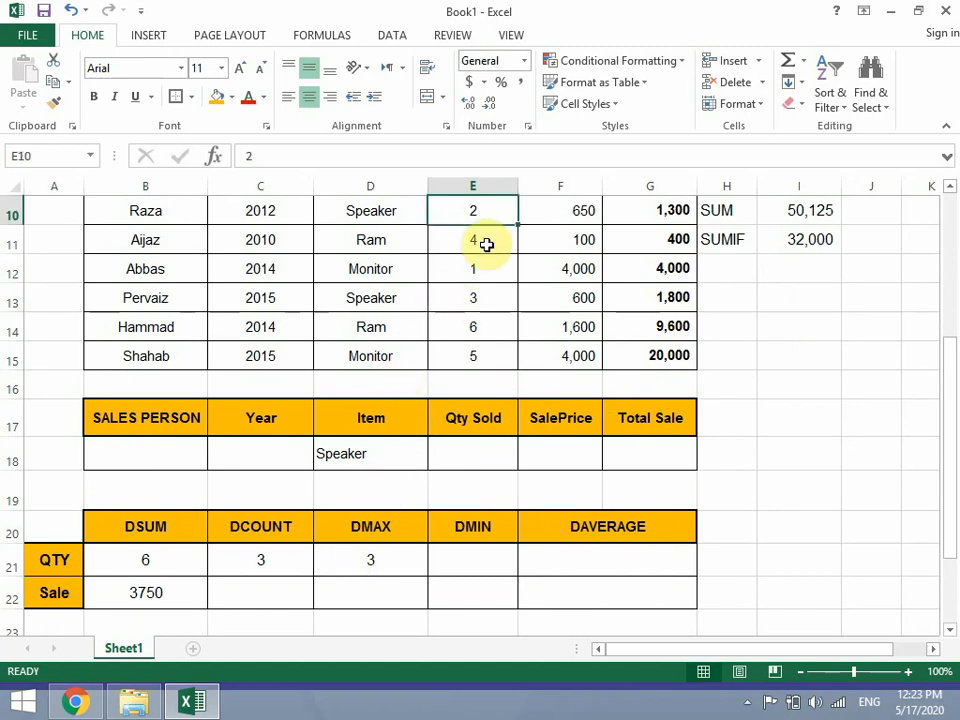
pyautogui.write('9')
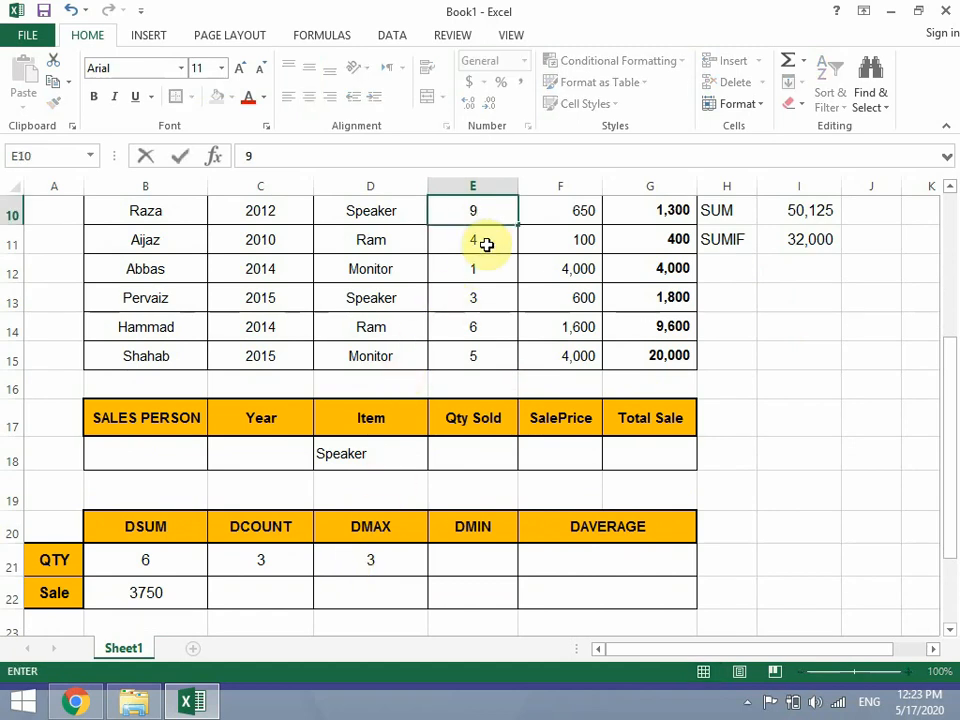
pyautogui.press('Return')
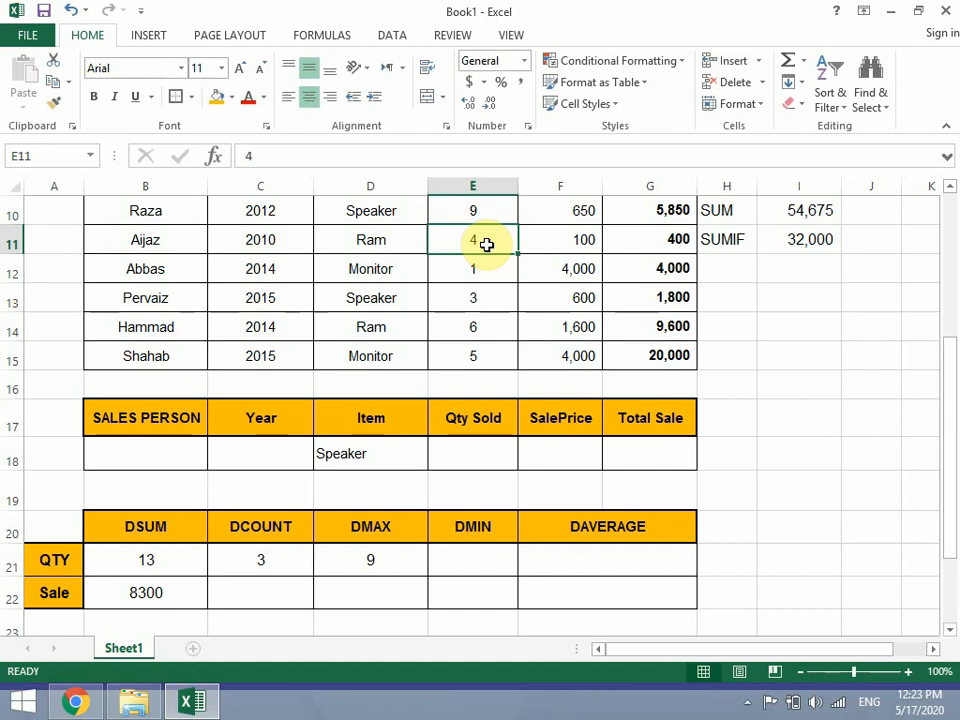
pyautogui.click(399, 558)
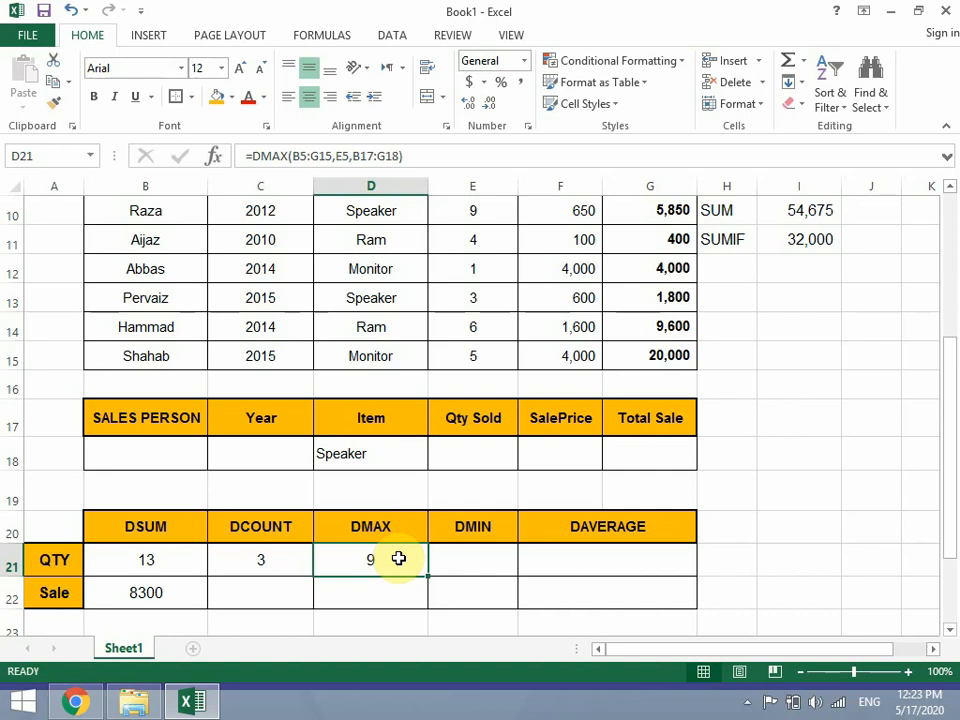
# - Enter a DMAX formula in D22 using database B5:G15, the Total Sale header G5 as field, and criteria B17:G18
pyautogui.press('Down')
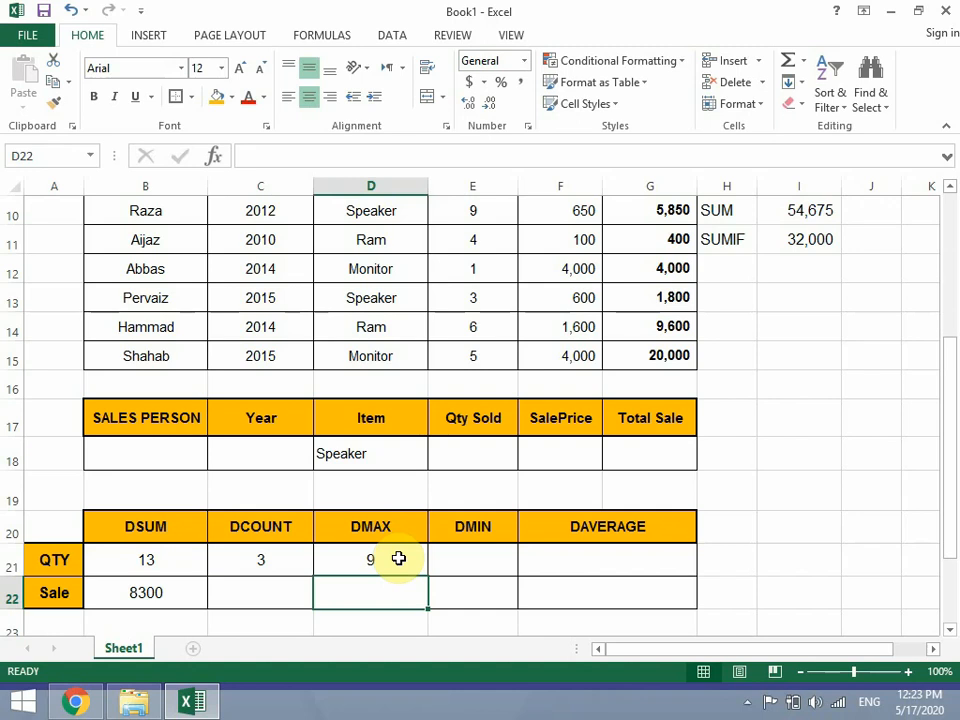
pyautogui.write('=dm')
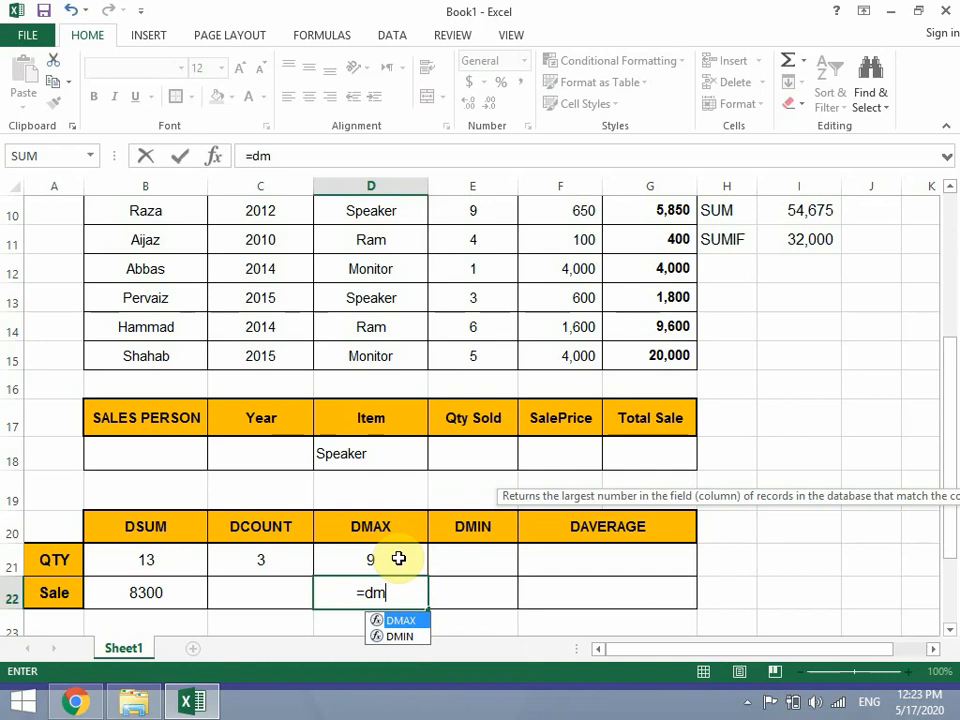
pyautogui.write('ax')
pyautogui.press('Tab')
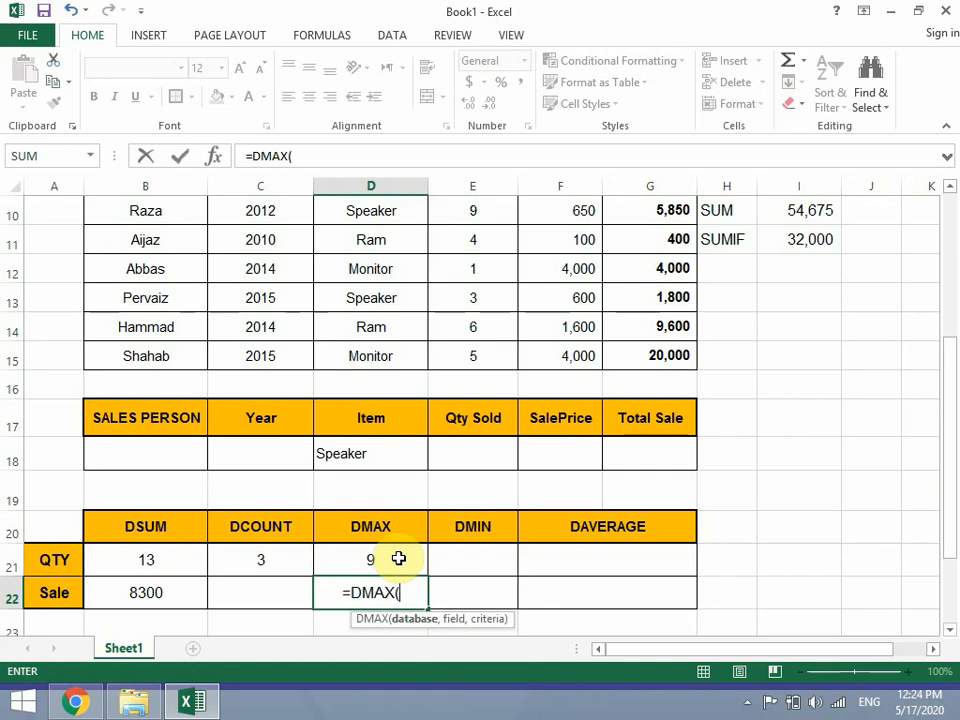
pyautogui.scroll(2, 395, 555)
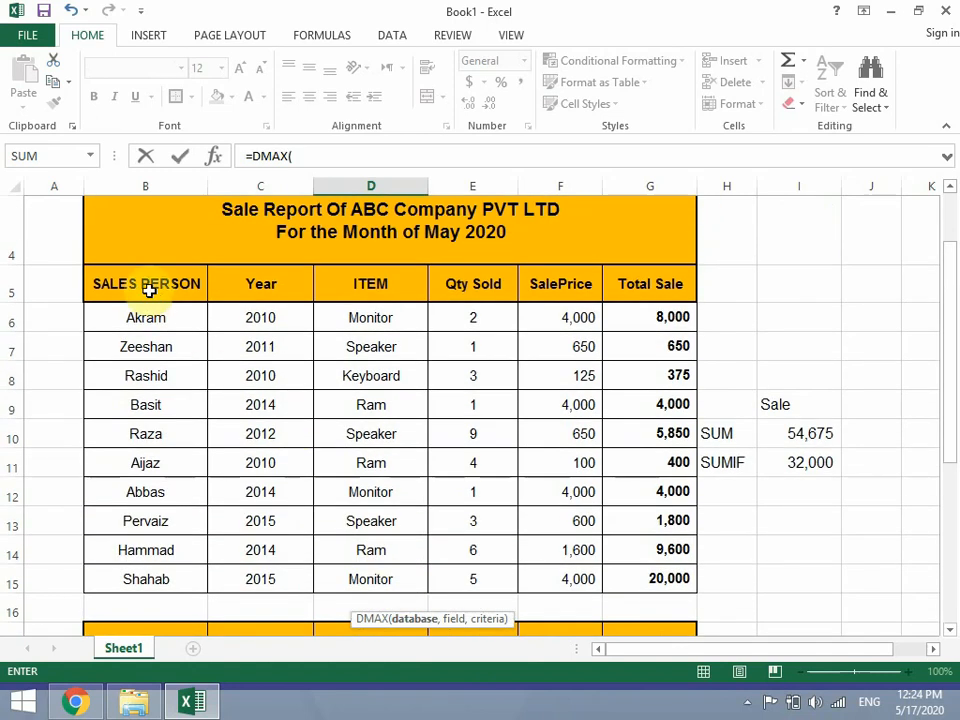
pyautogui.moveTo(180, 281); pyautogui.dragTo(662, 574)
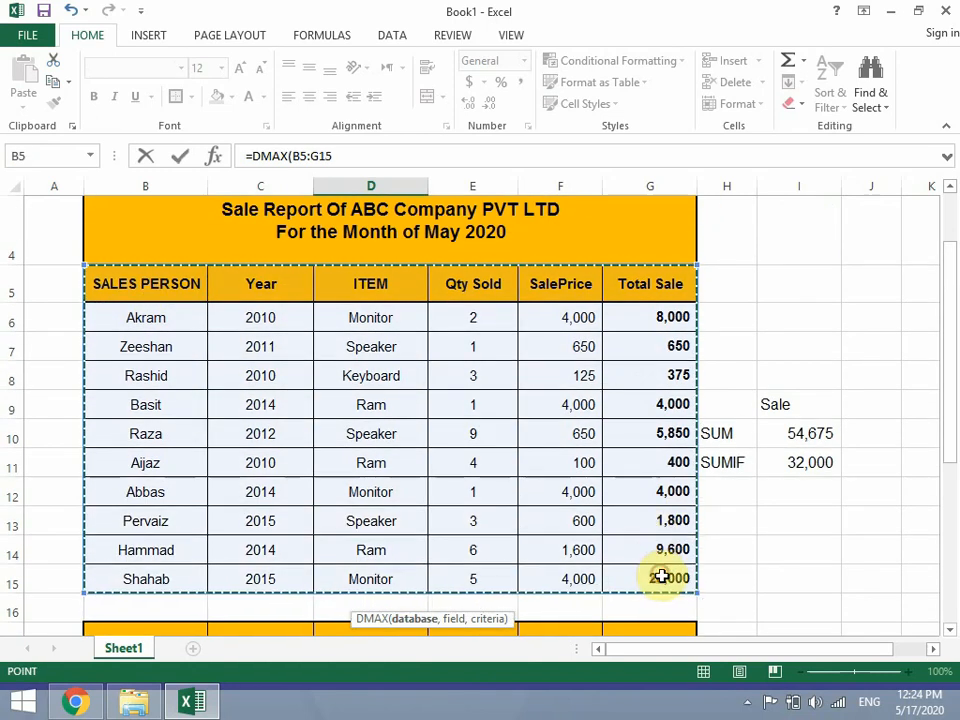
pyautogui.write(',')
pyautogui.click(650, 284)
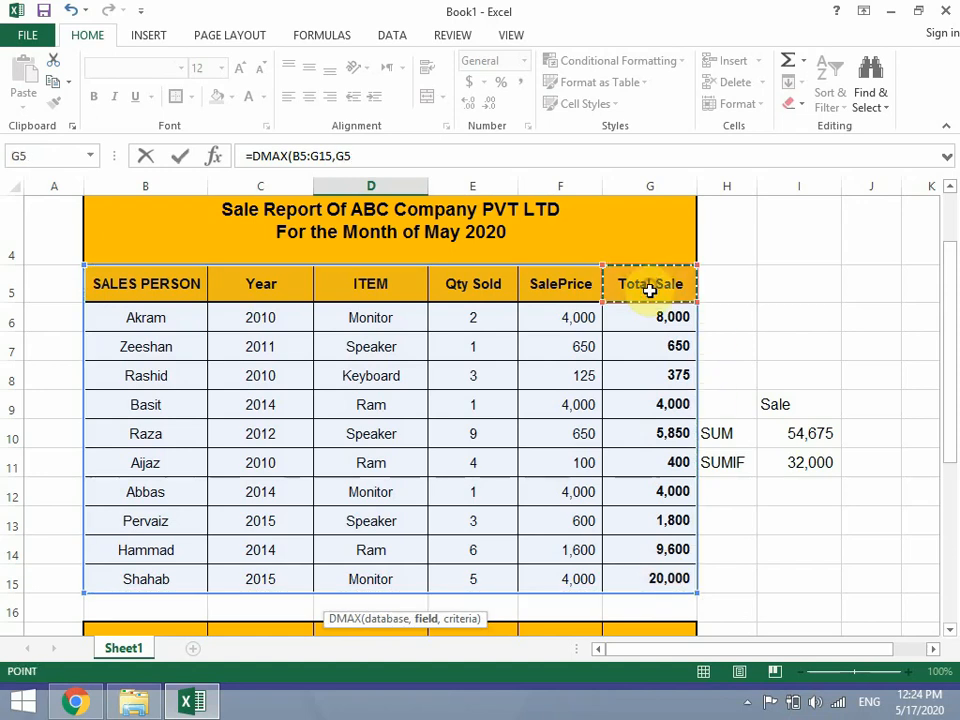
pyautogui.write(',')
pyautogui.scroll(-2, 642, 474)
pyautogui.moveTo(156, 414); pyautogui.dragTo(642, 457)
pyautogui.write(')')
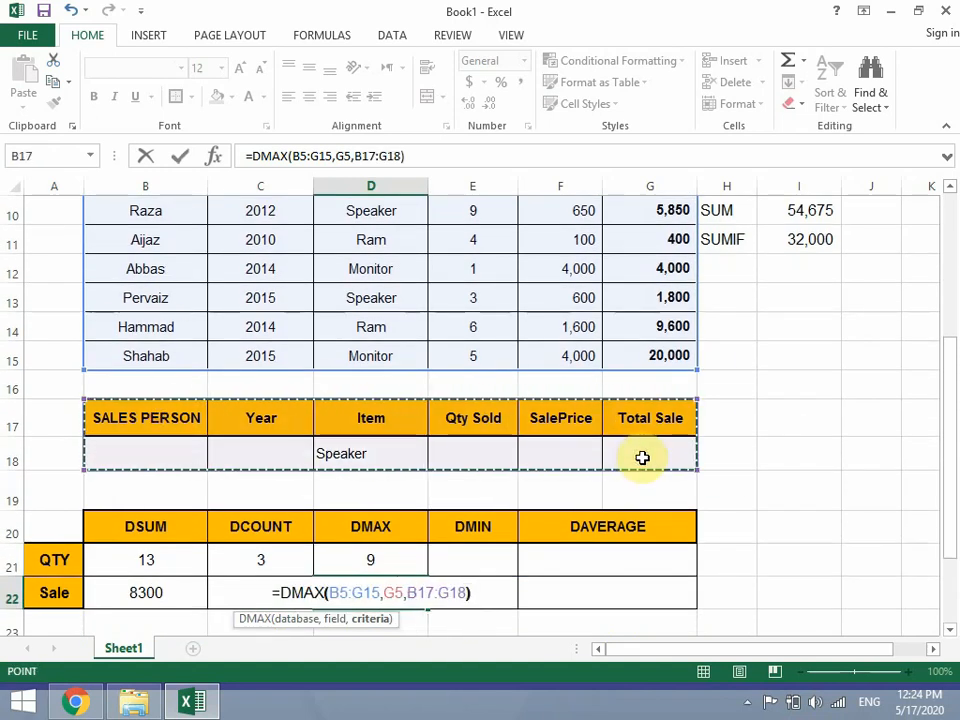
pyautogui.press('Return')
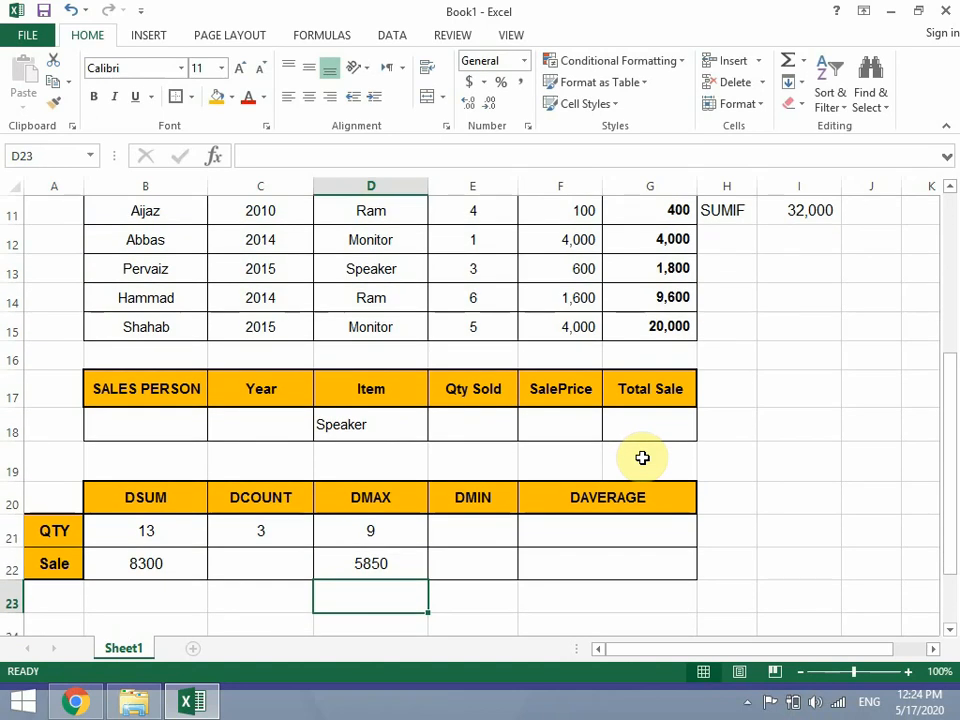
# - Compare the Total Sale values of the Speaker entries in column G with the DMAX result in D22
pyautogui.scroll(1, 642, 457)
pyautogui.scroll(1, 642, 457)
pyautogui.click(656, 369)
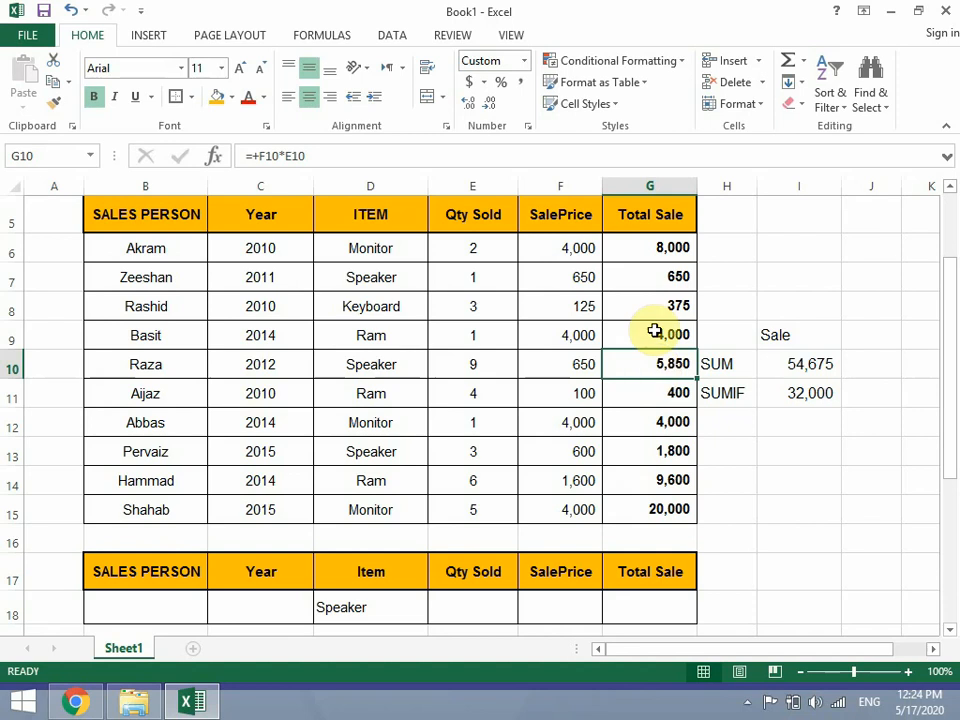
pyautogui.click(663, 277)
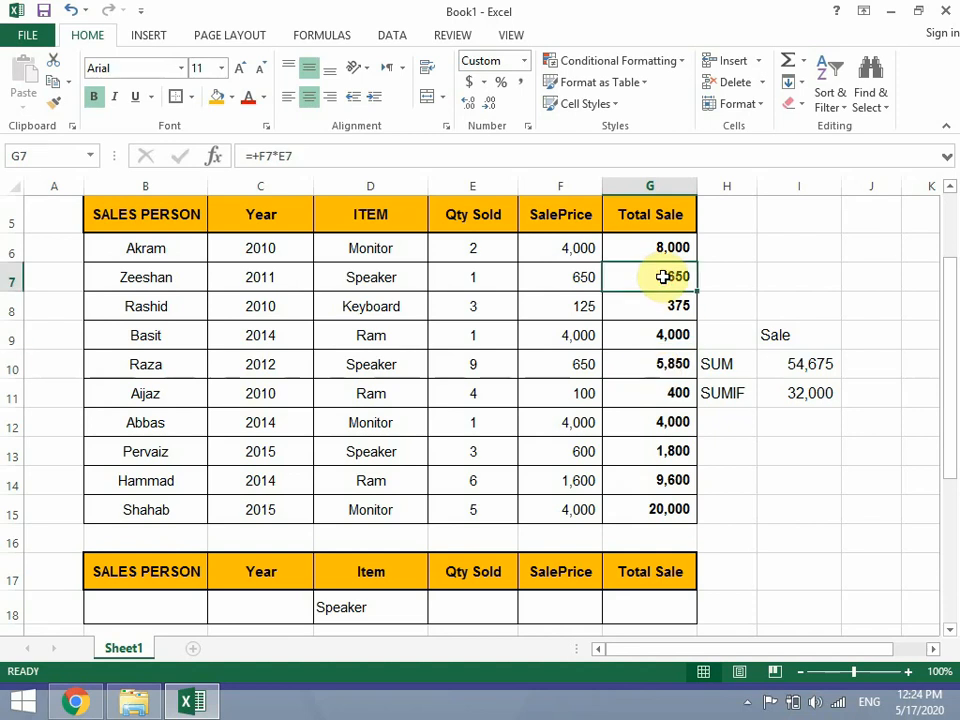
pyautogui.click(653, 368)
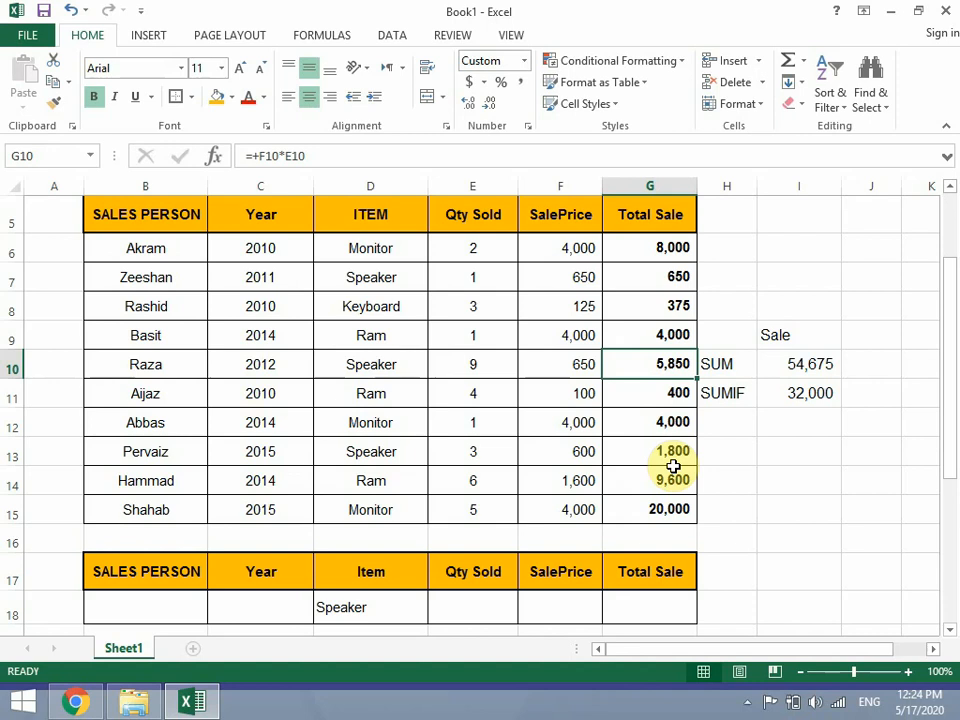
pyautogui.click(674, 476)
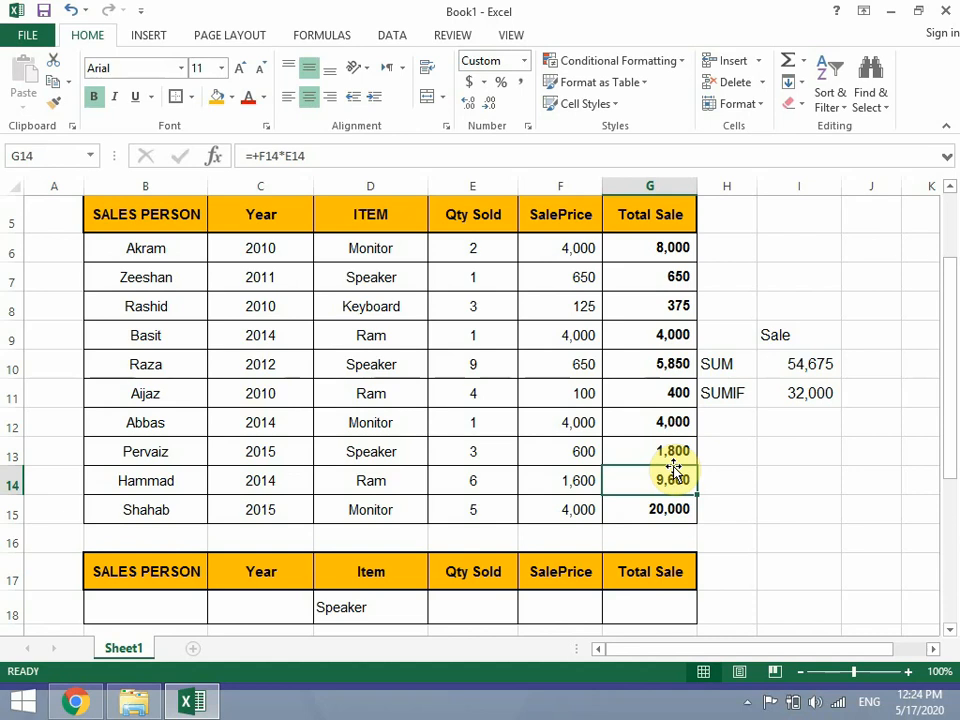
pyautogui.scroll(-1, 674, 470)
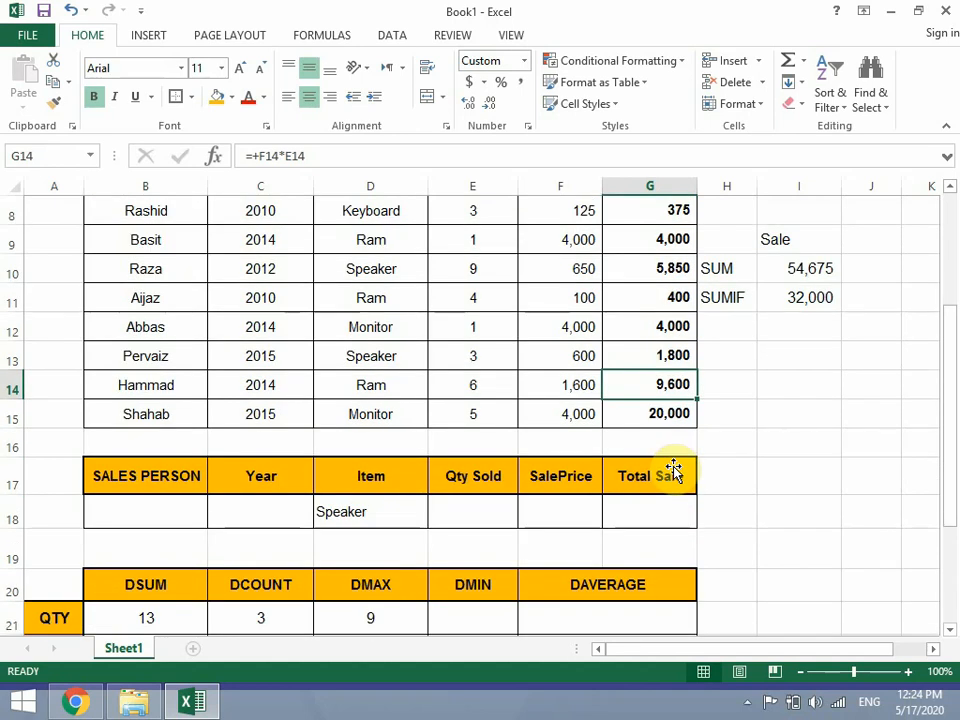
pyautogui.scroll(-1, 672, 468)
pyautogui.click(344, 568)
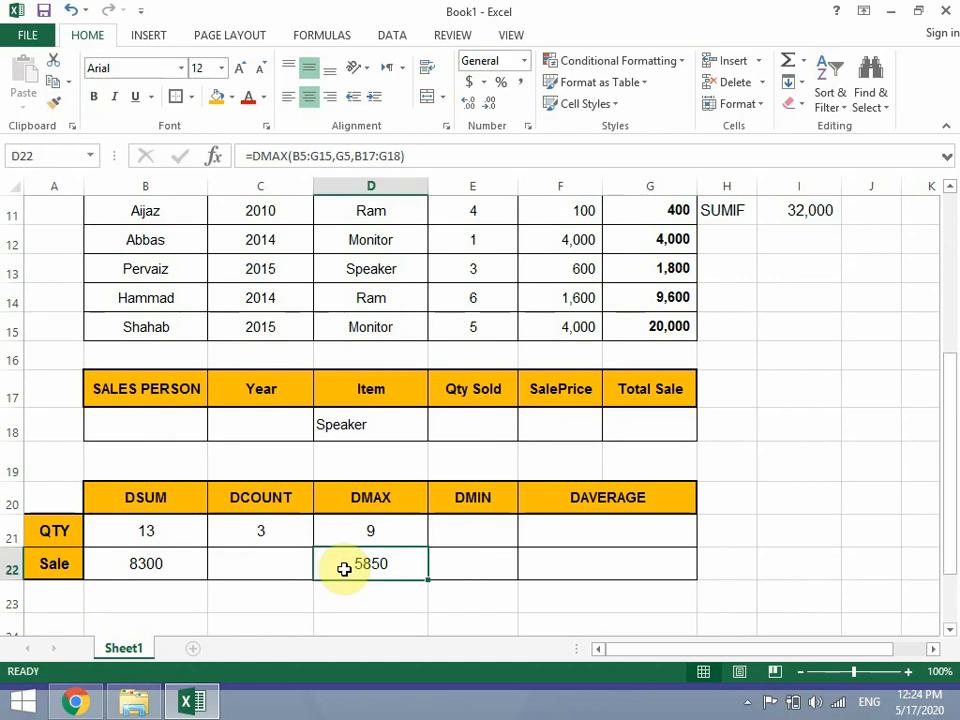
# - Enter a DMIN formula in E21 using database B5:G15, the Qty Sold header E5 as field, and criteria B17:G18
pyautogui.click(483, 529)
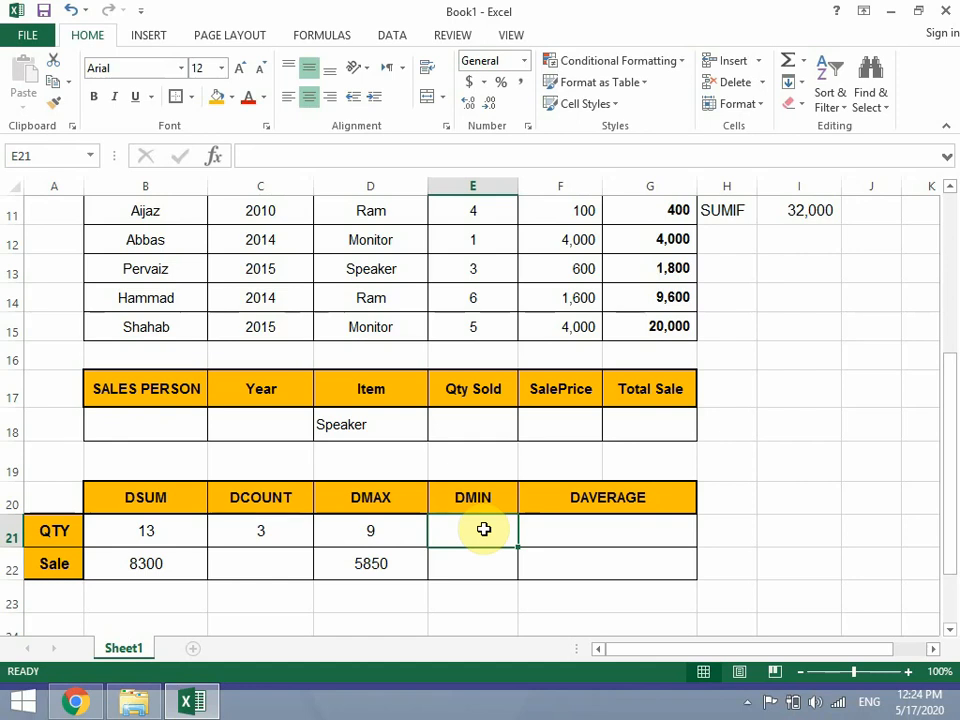
pyautogui.write('=dmin')
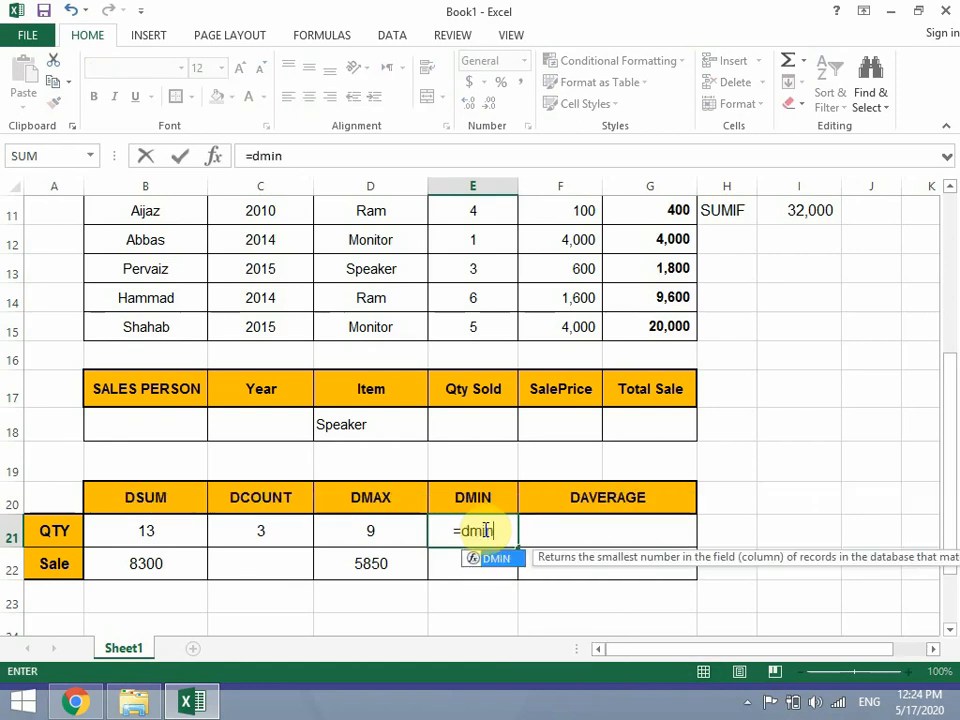
pyautogui.press('Tab')
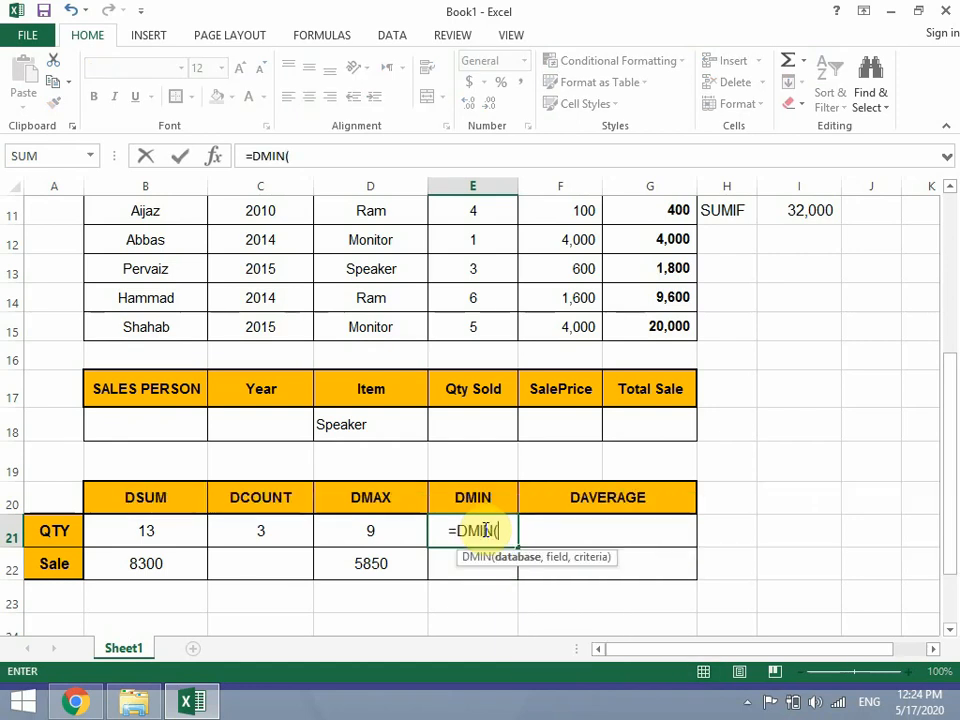
pyautogui.scroll(2, 489, 528)
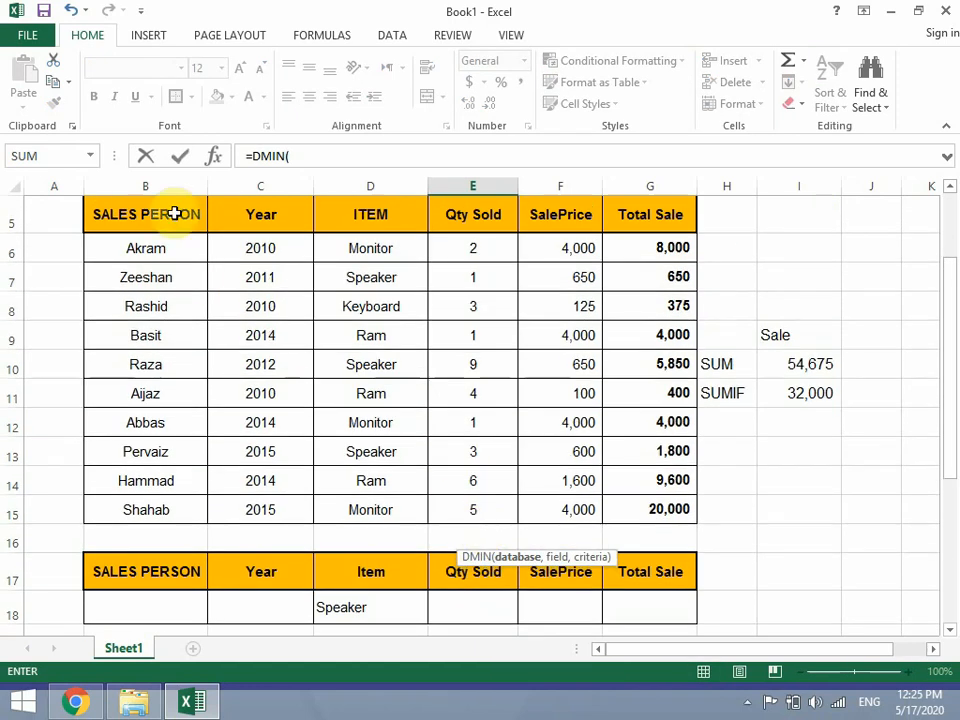
pyautogui.moveTo(178, 213); pyautogui.dragTo(661, 511)
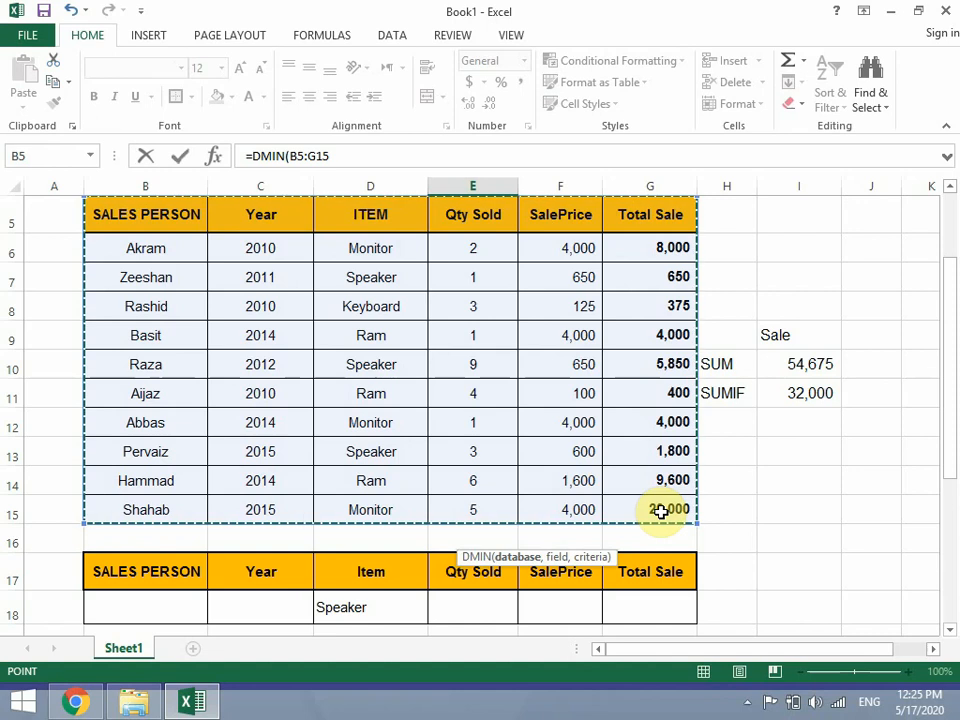
pyautogui.write(',')
pyautogui.scroll(-1, 661, 511)
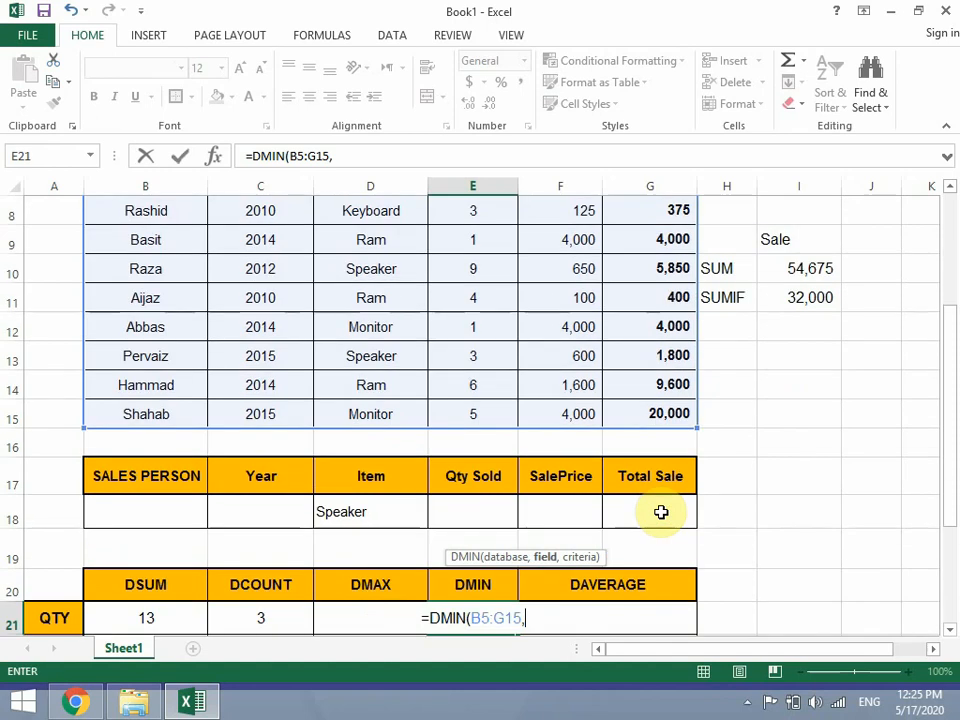
pyautogui.scroll(1, 661, 511)
pyautogui.scroll(-1, 661, 511)
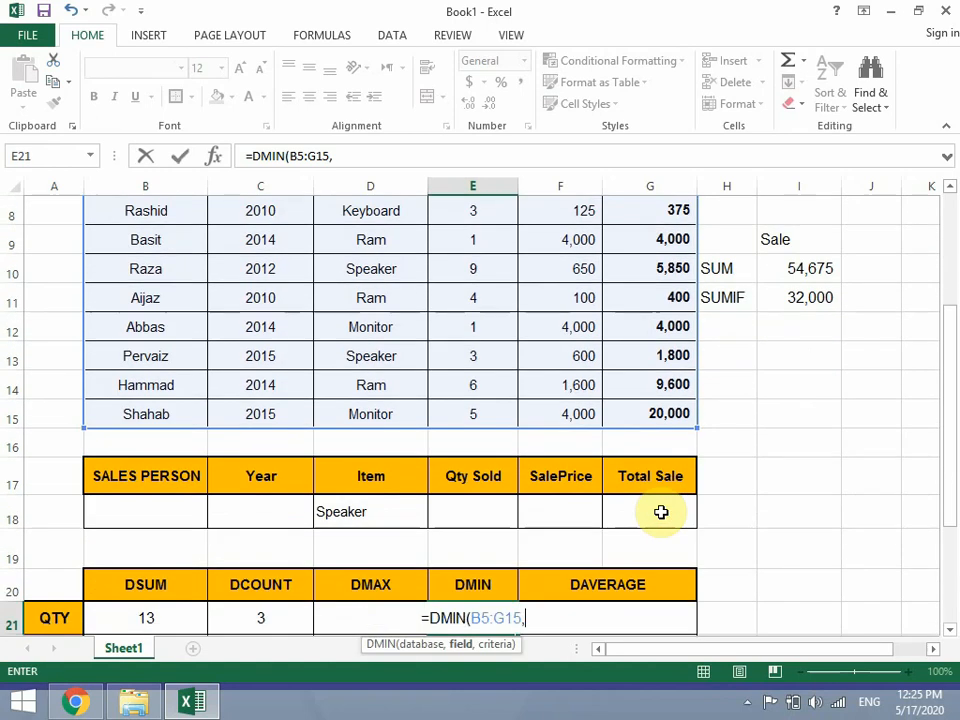
pyautogui.scroll(2, 661, 511)
pyautogui.click(484, 308)
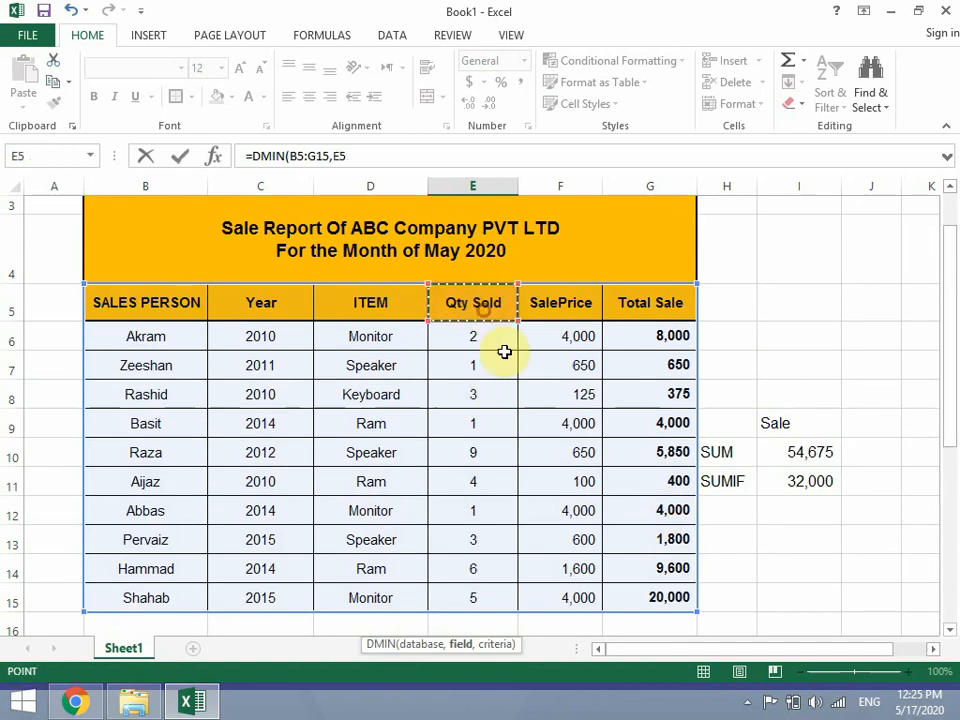
pyautogui.write(',')
pyautogui.scroll(-2, 519, 420)
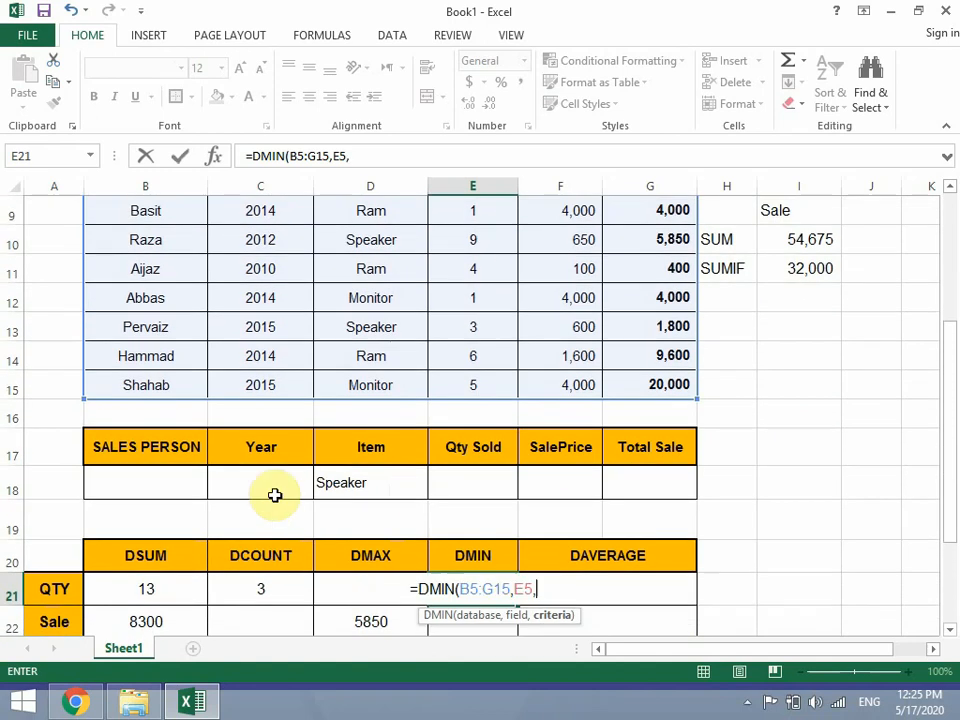
pyautogui.moveTo(176, 447); pyautogui.dragTo(632, 480)
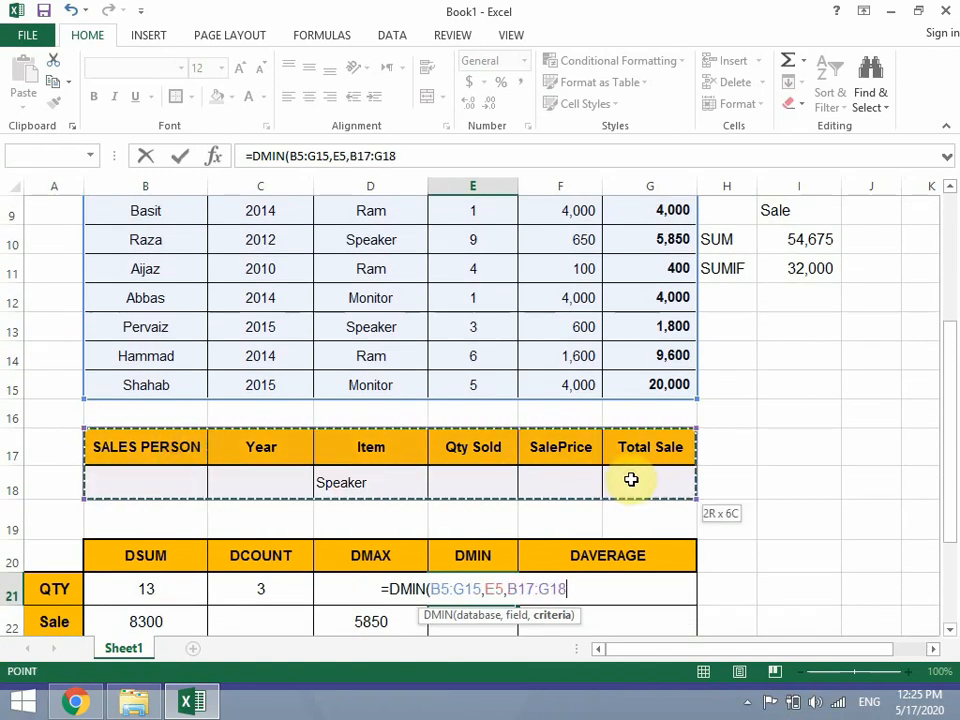
pyautogui.write(')')
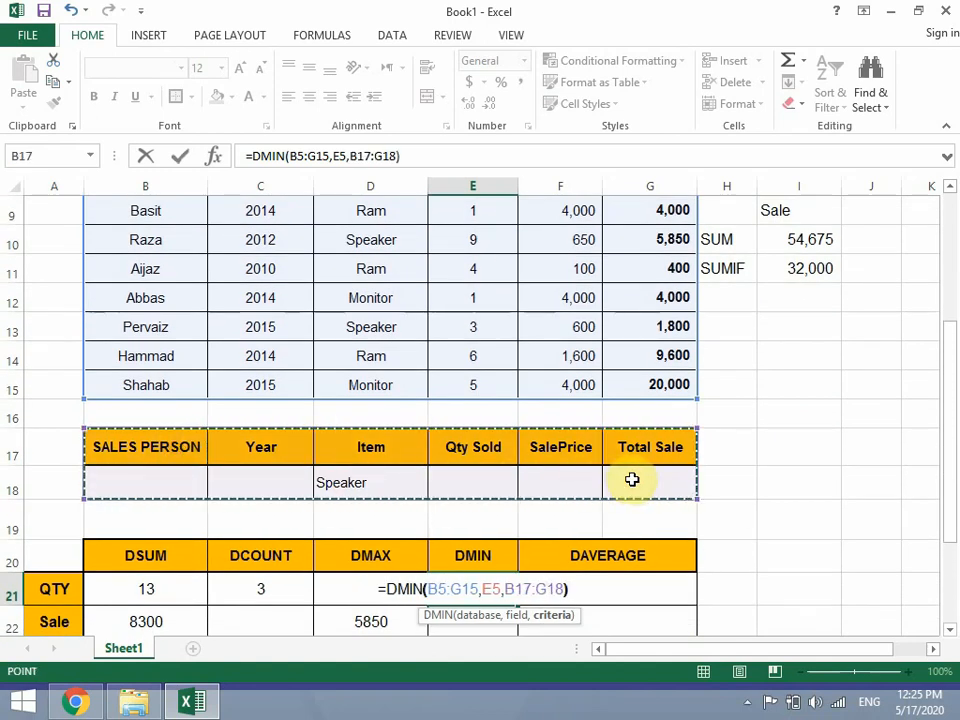
pyautogui.press('Return')
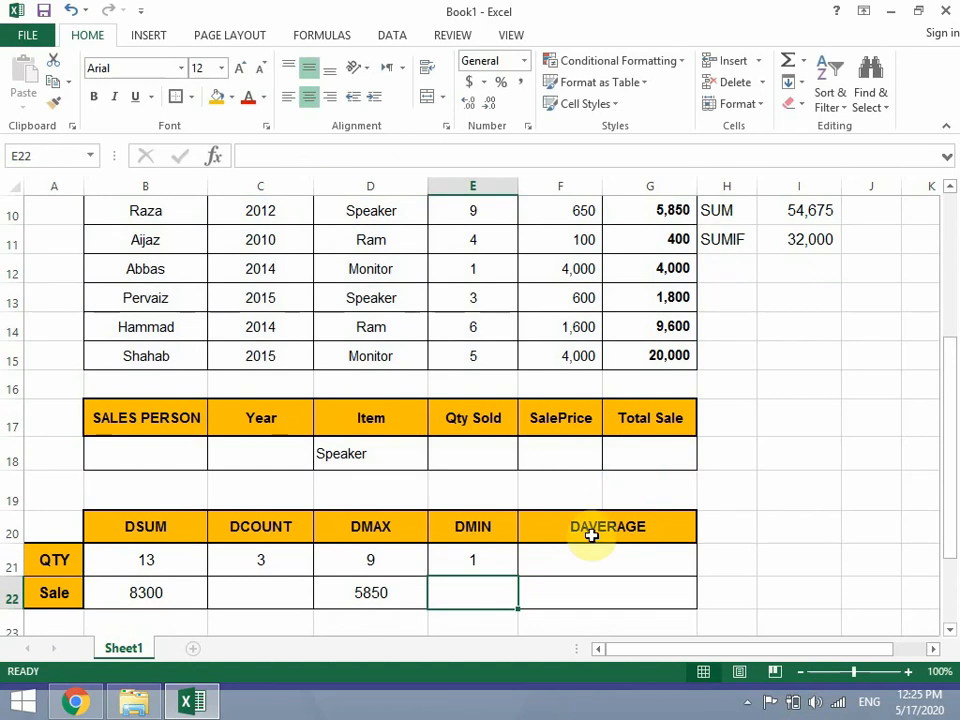
# - Check the DMIN result in E21 against the Speaker quantity in E10 and the DMAX result in D21
pyautogui.click(497, 557)
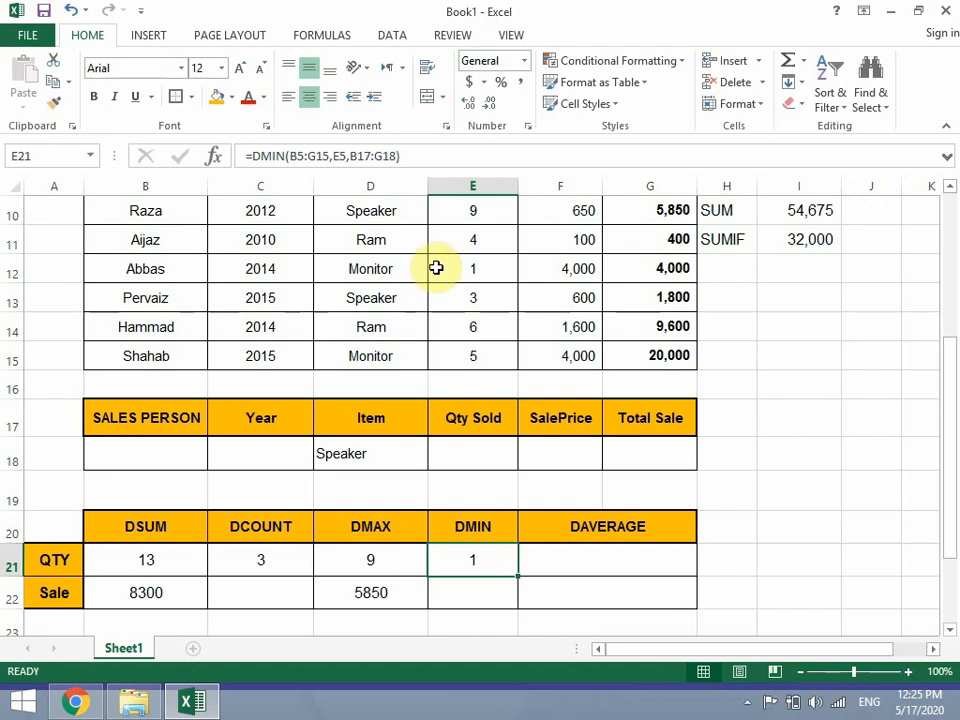
pyautogui.click(443, 214)
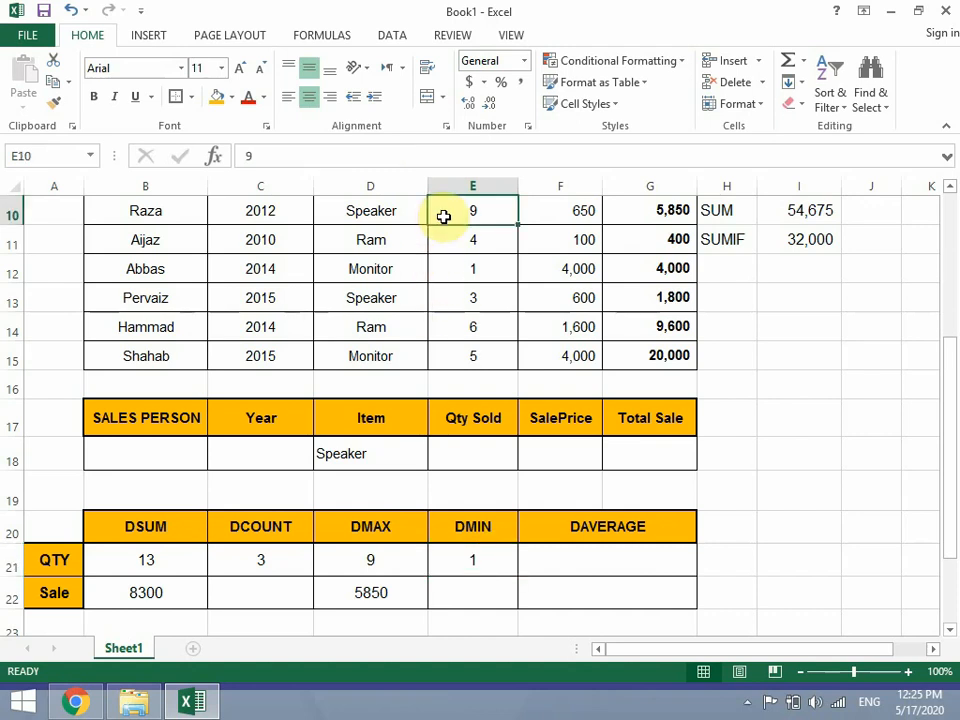
pyautogui.click(384, 558)
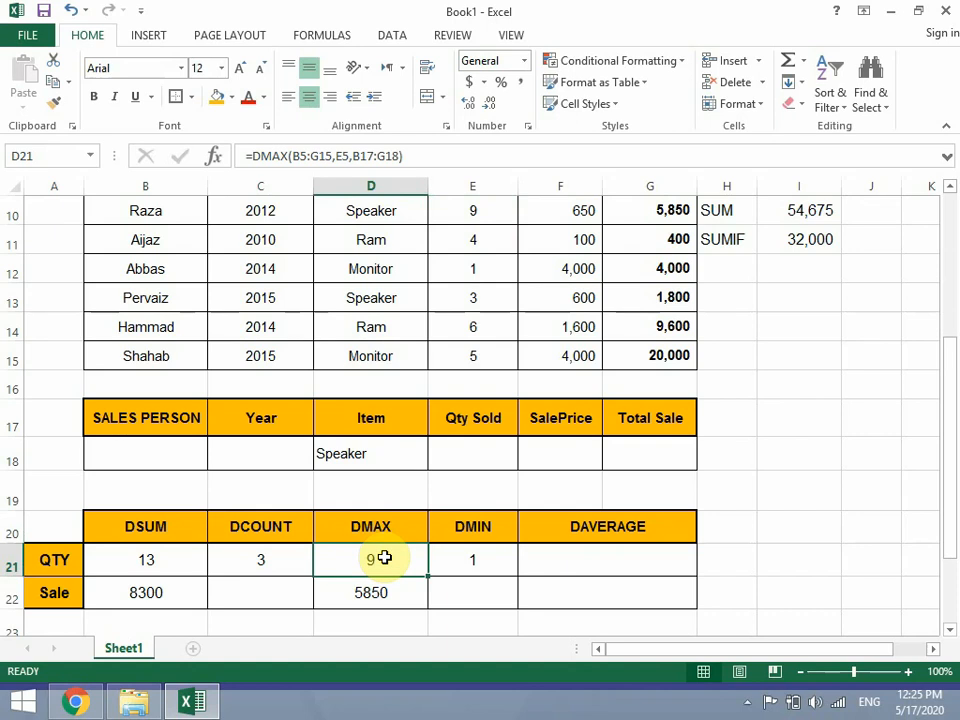
pyautogui.click(467, 558)
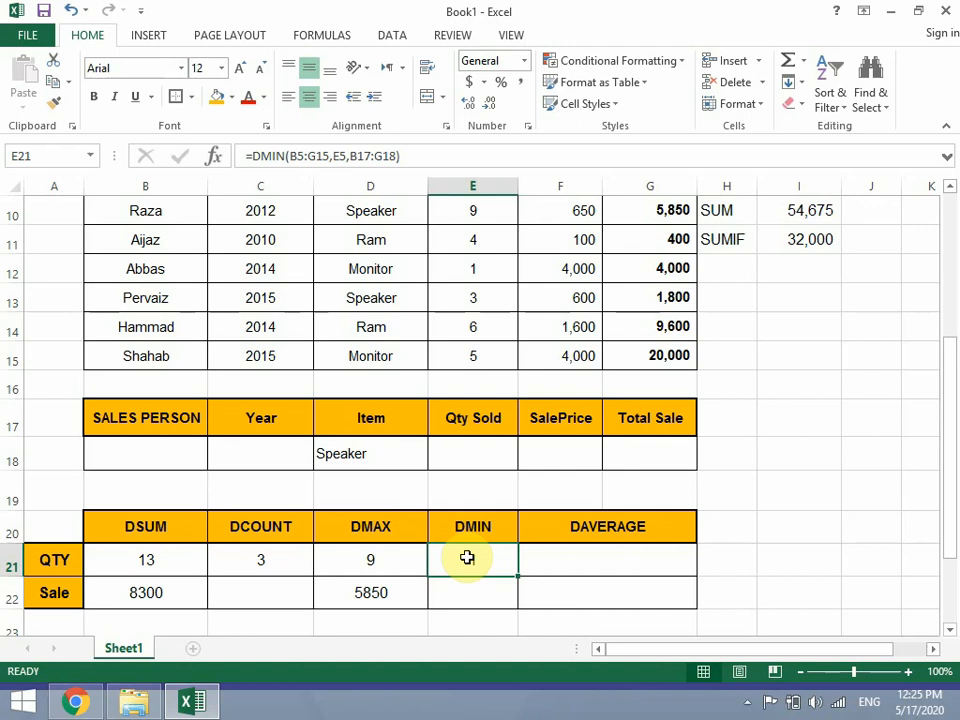
# - Enter a DMIN formula in E22 using database B5:G15, the Total Sale header G5 as field, and criteria B17:G18
pyautogui.click(470, 593)
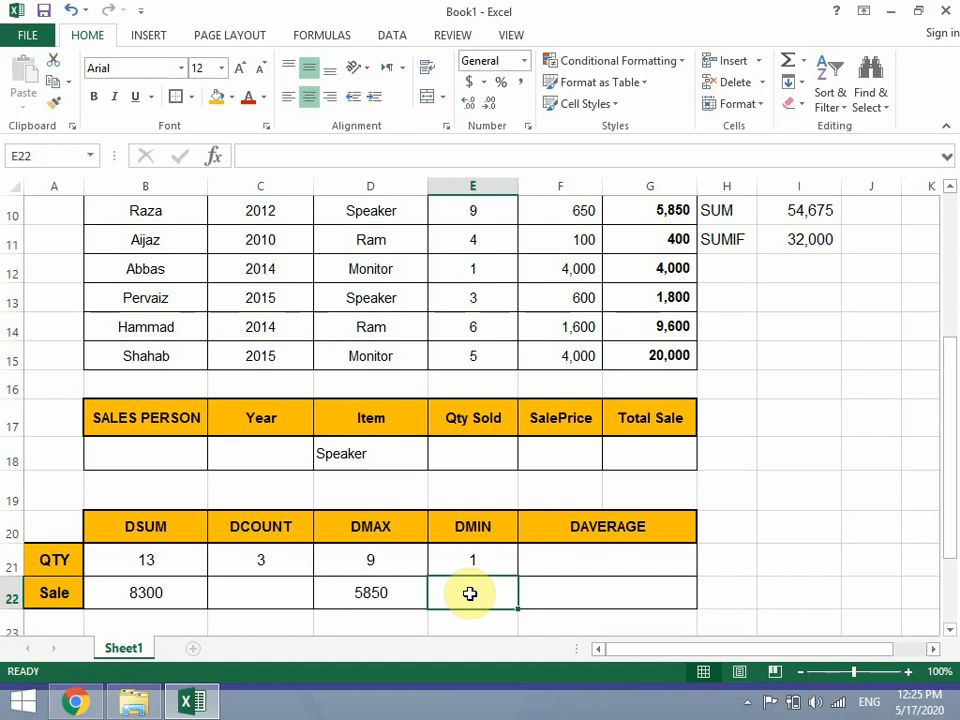
pyautogui.write('=')
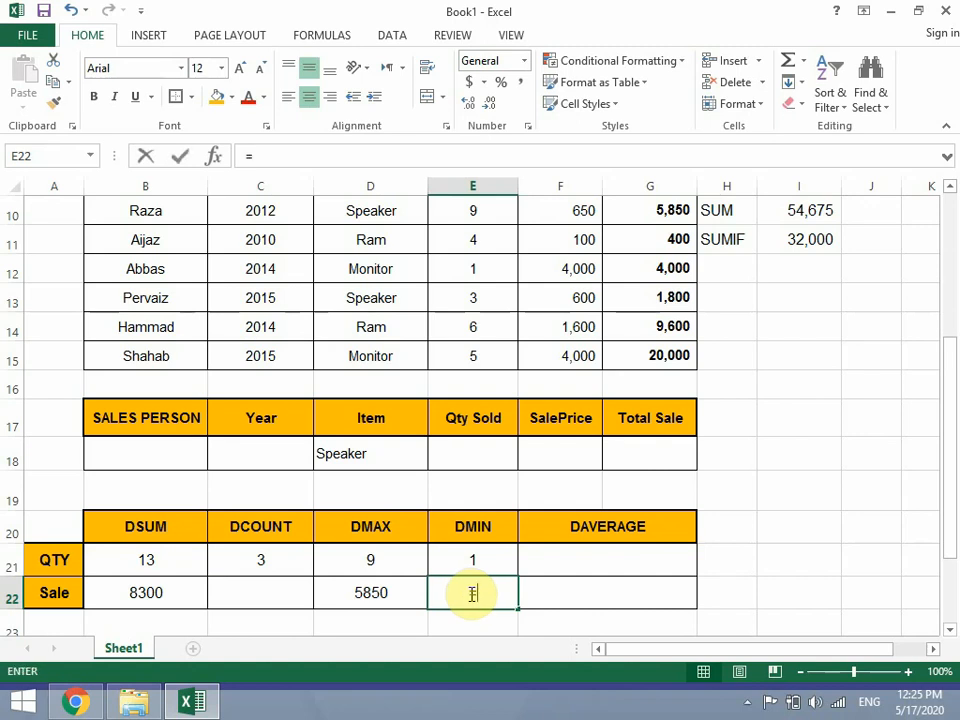
pyautogui.write('dmin')
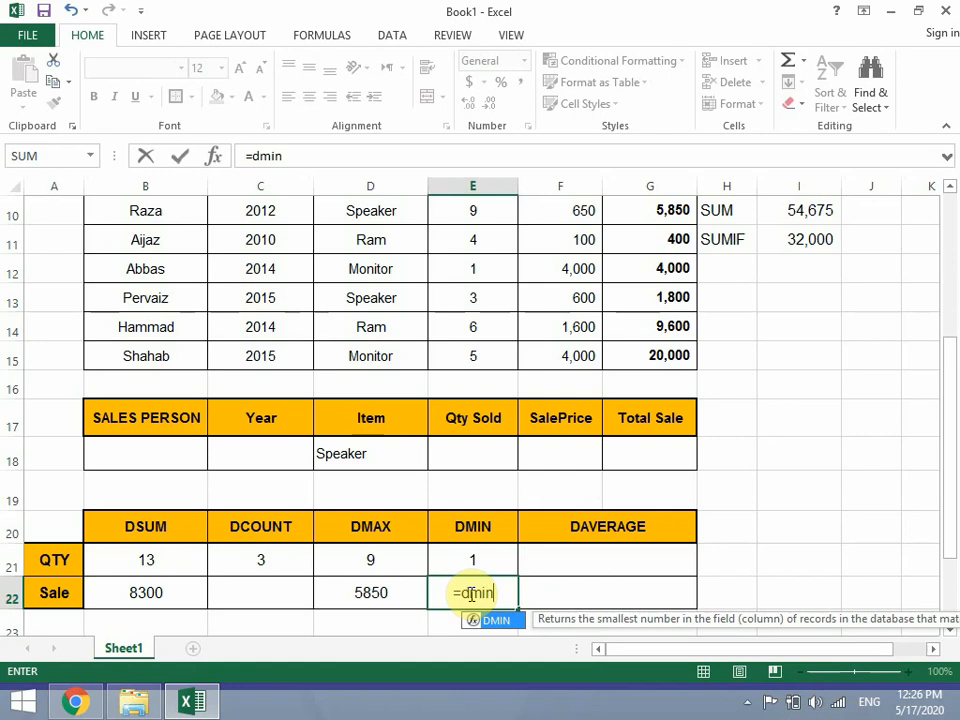
pyautogui.press('Tab')
pyautogui.scroll(2, 473, 593)
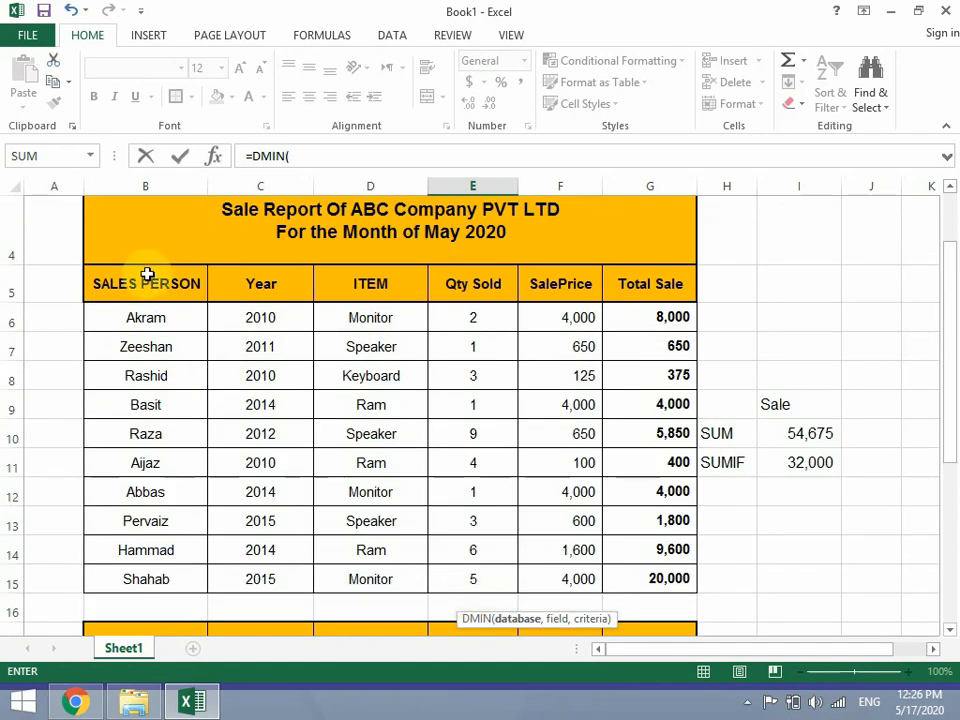
pyautogui.moveTo(146, 283); pyautogui.dragTo(654, 577)
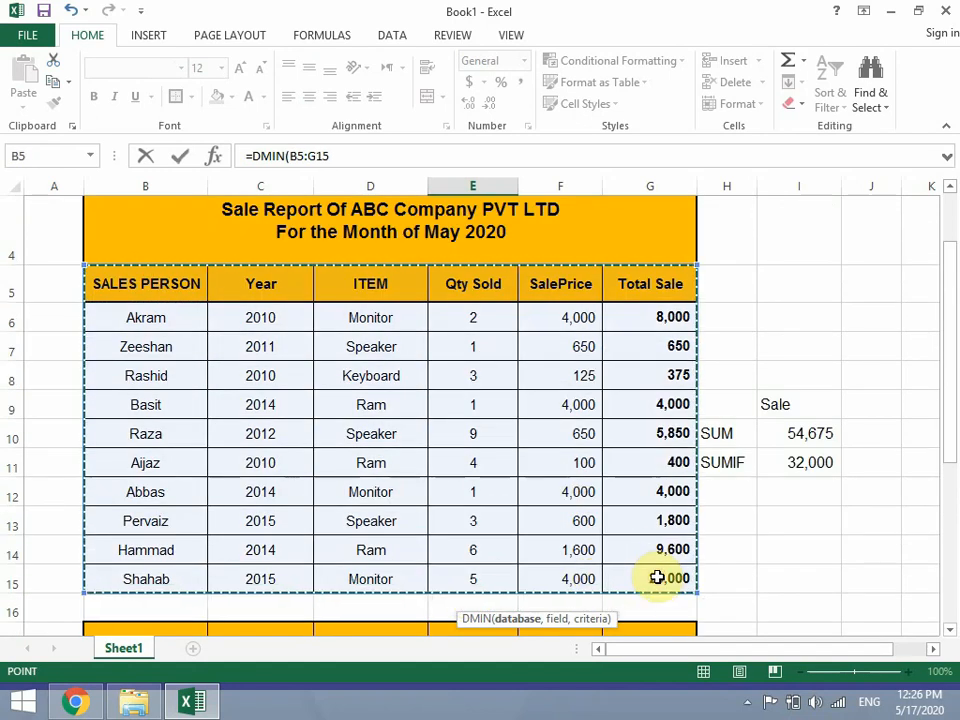
pyautogui.write(',')
pyautogui.scroll(-2, 657, 577)
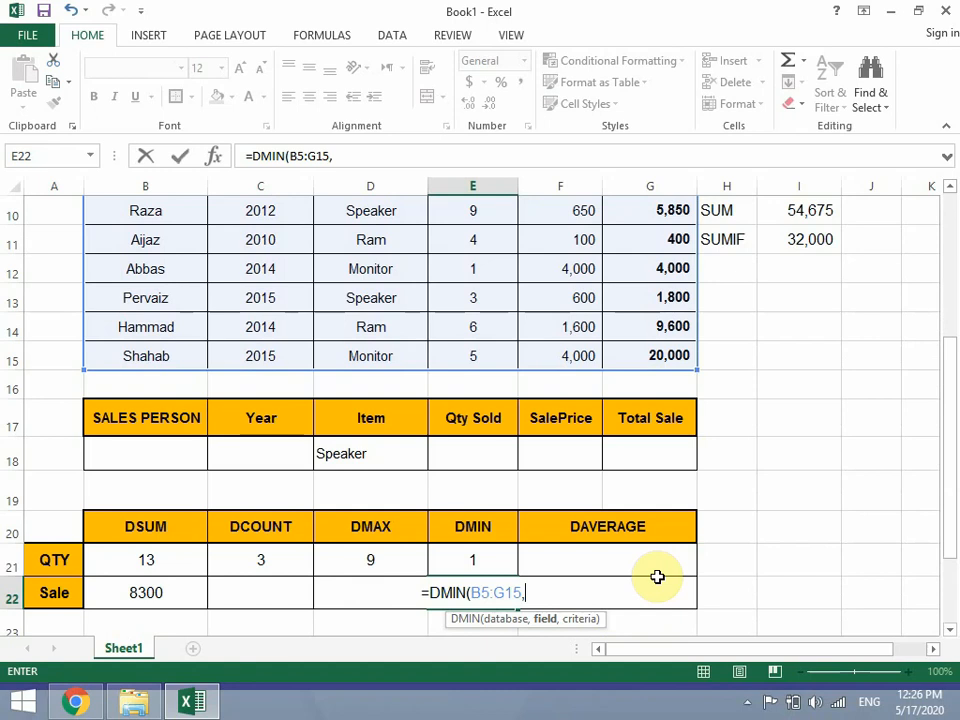
pyautogui.scroll(2, 657, 577)
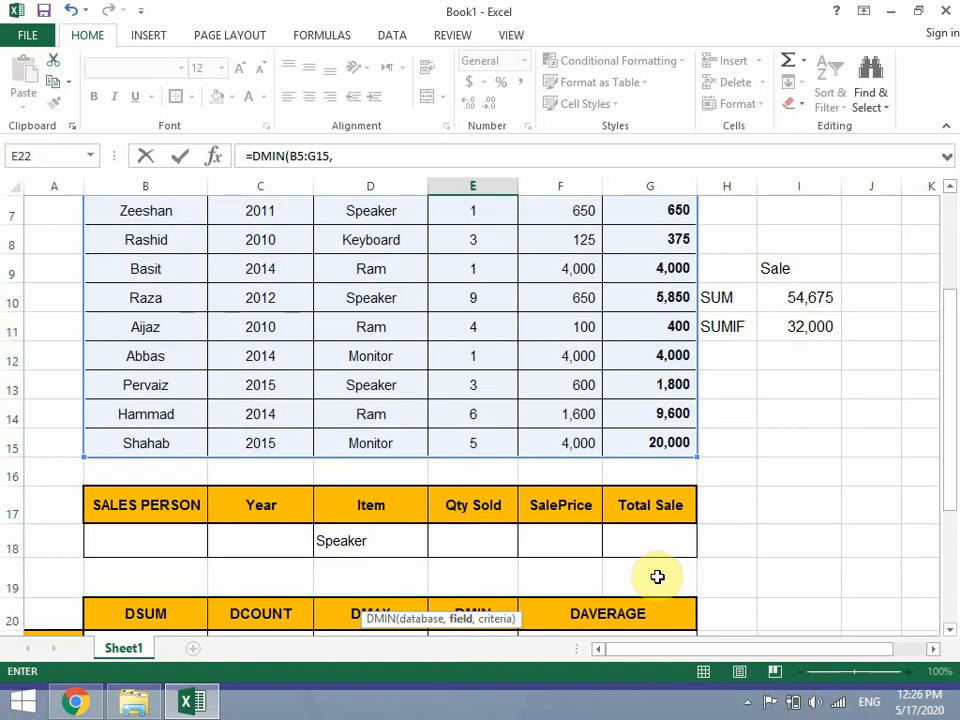
pyautogui.click(664, 280)
pyautogui.scroll(-2, 680, 462)
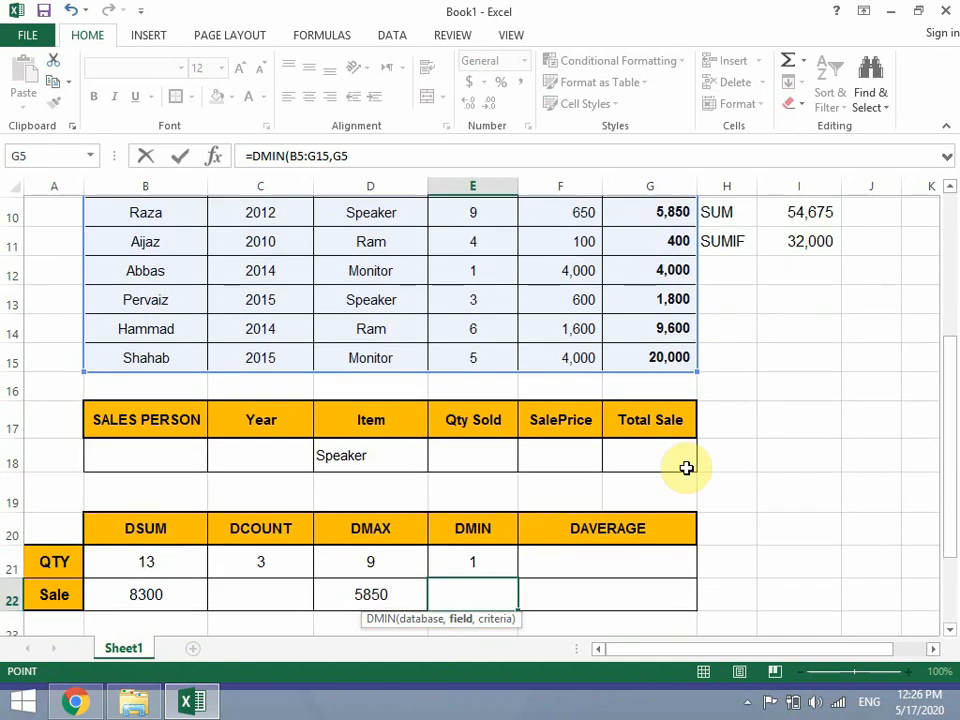
pyautogui.write(',')
pyautogui.moveTo(214, 418); pyautogui.dragTo(628, 460)
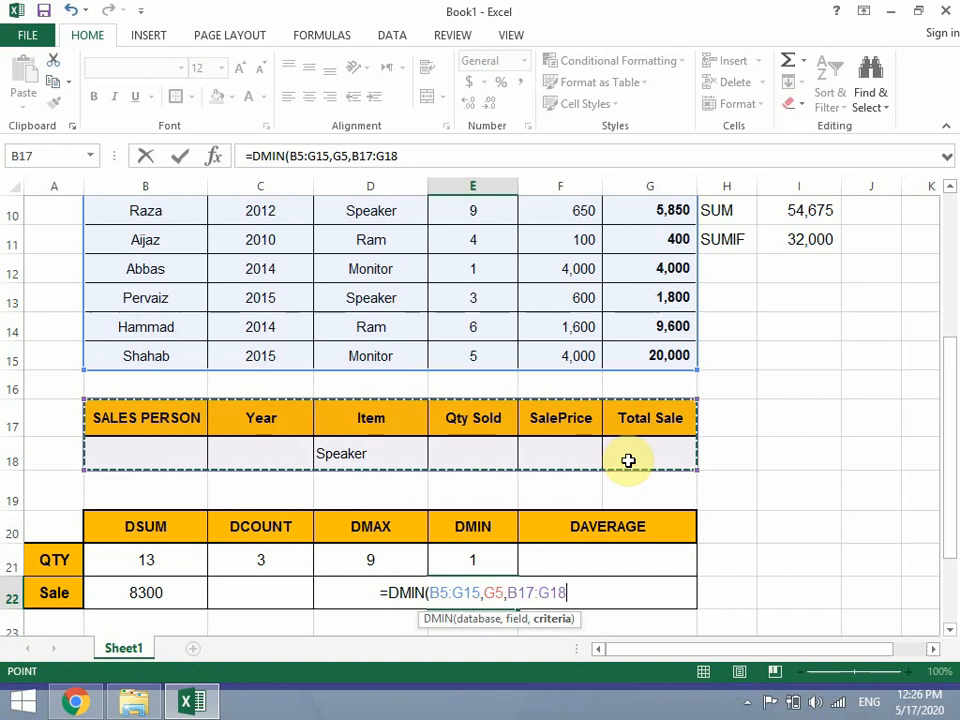
pyautogui.write(')')
pyautogui.press('Return')
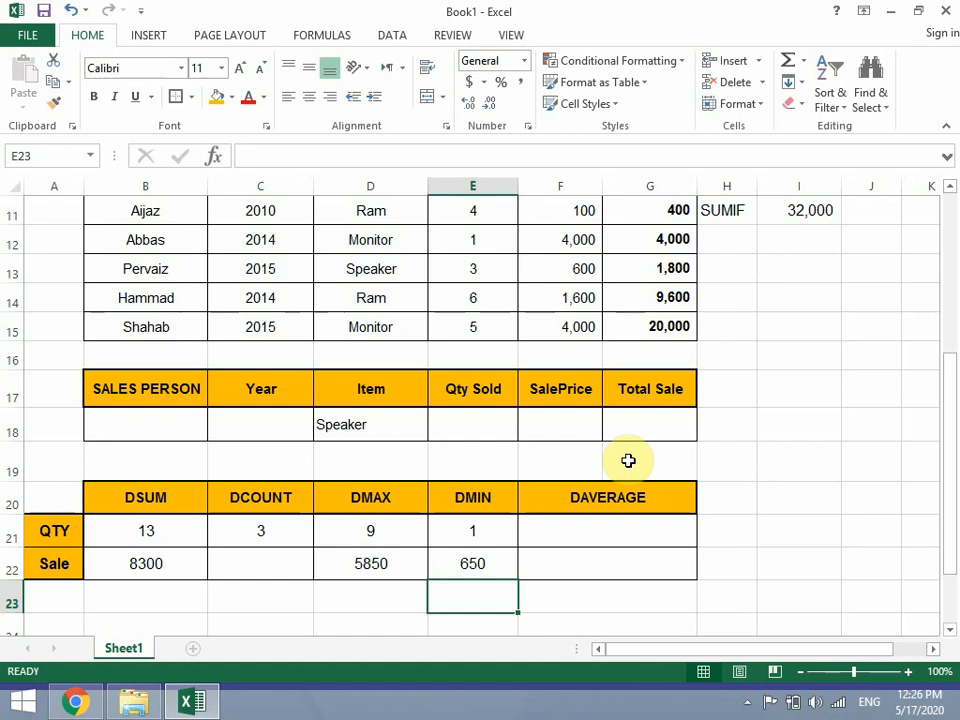
# - Change the Item criterion in D18 to Ram and check the recalculated database results against the item list
pyautogui.click(410, 430)
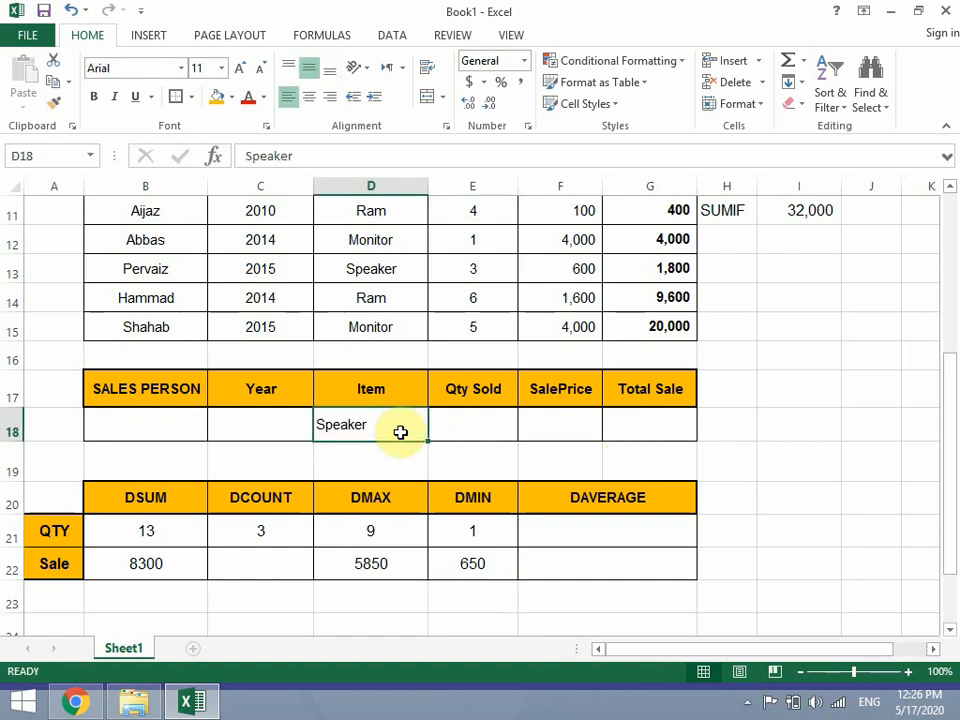
pyautogui.write('Ram')
pyautogui.press('Return')
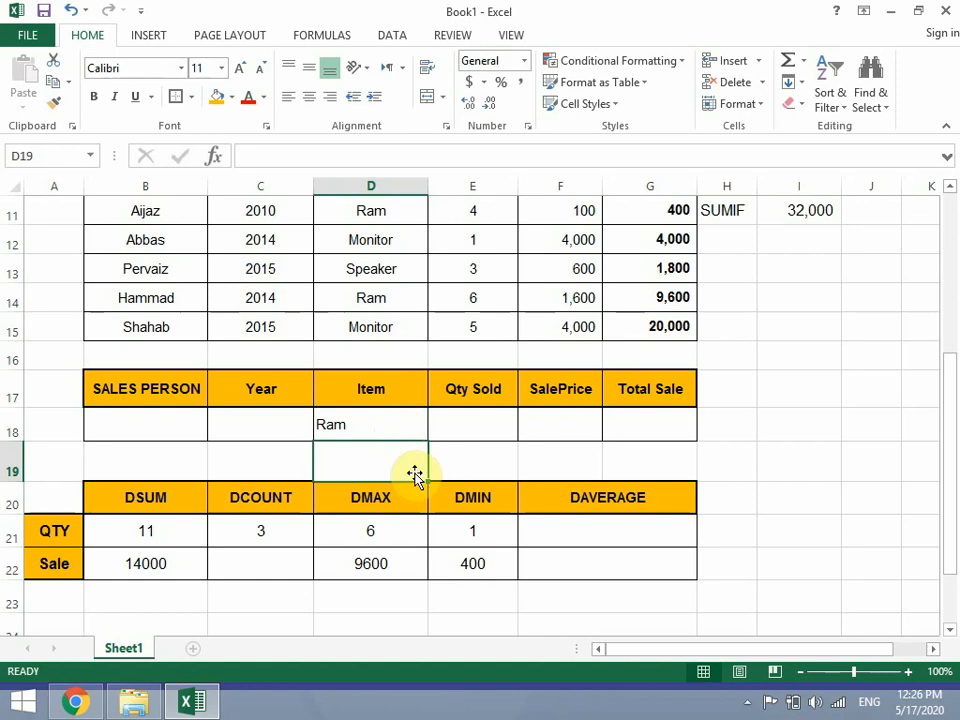
pyautogui.moveTo(388, 262); pyautogui.dragTo(390, 297)
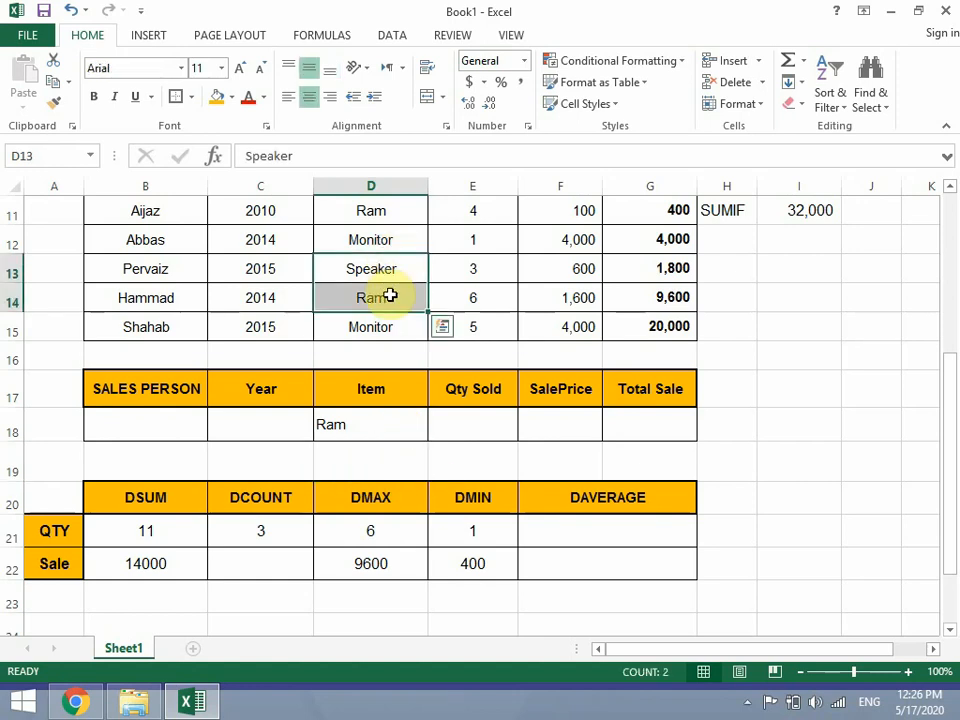
pyautogui.click(178, 522)
# - Enter a DAVERAGE formula in F21 using database B5:G15, the Qty Sold header E5 as field, and criteria B17:G18
pyautogui.click(660, 538)
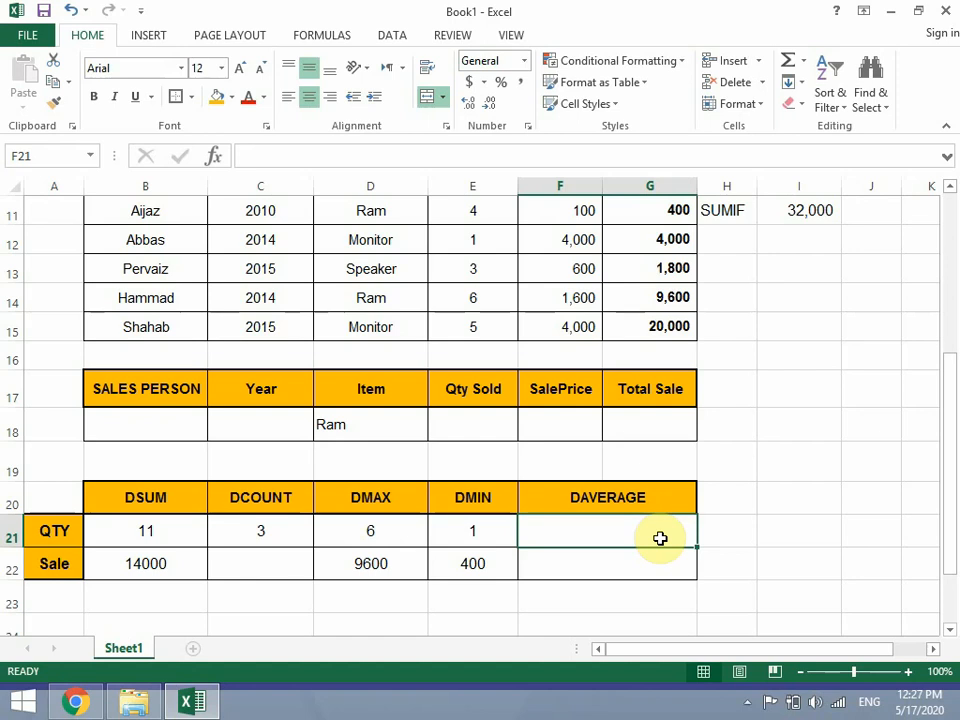
pyautogui.write('=')
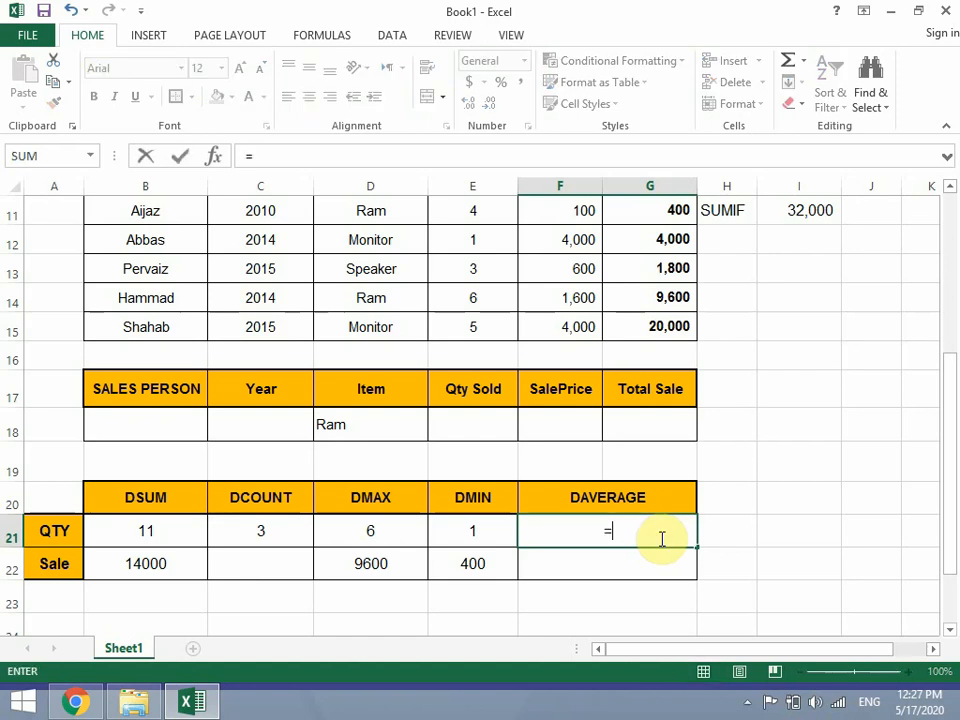
pyautogui.write('dav')
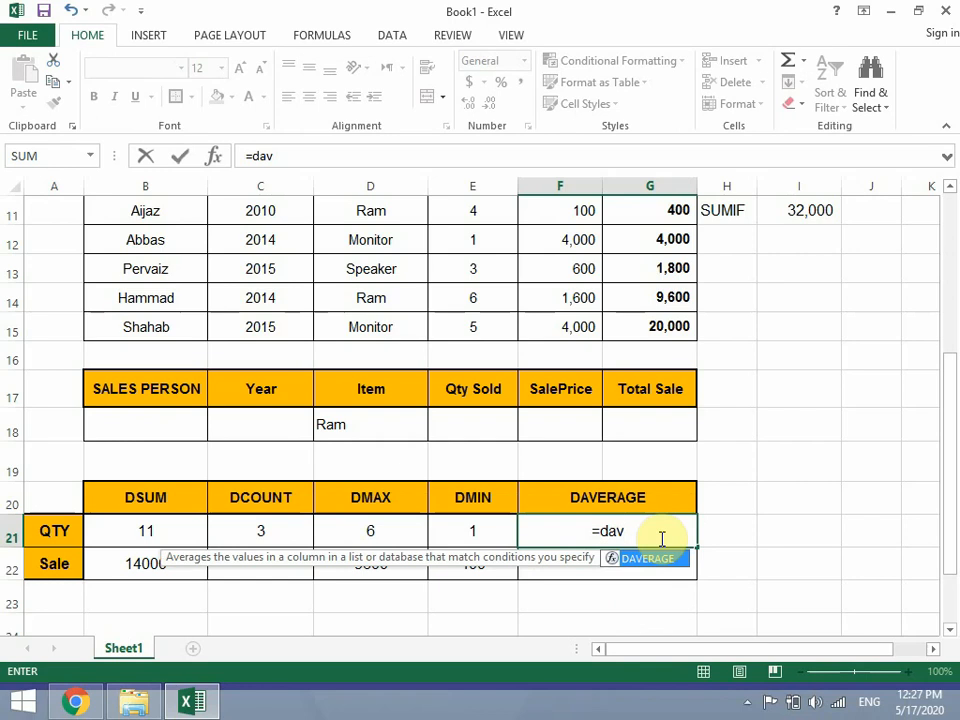
pyautogui.press('Tab')
pyautogui.scroll(2, 662, 538)
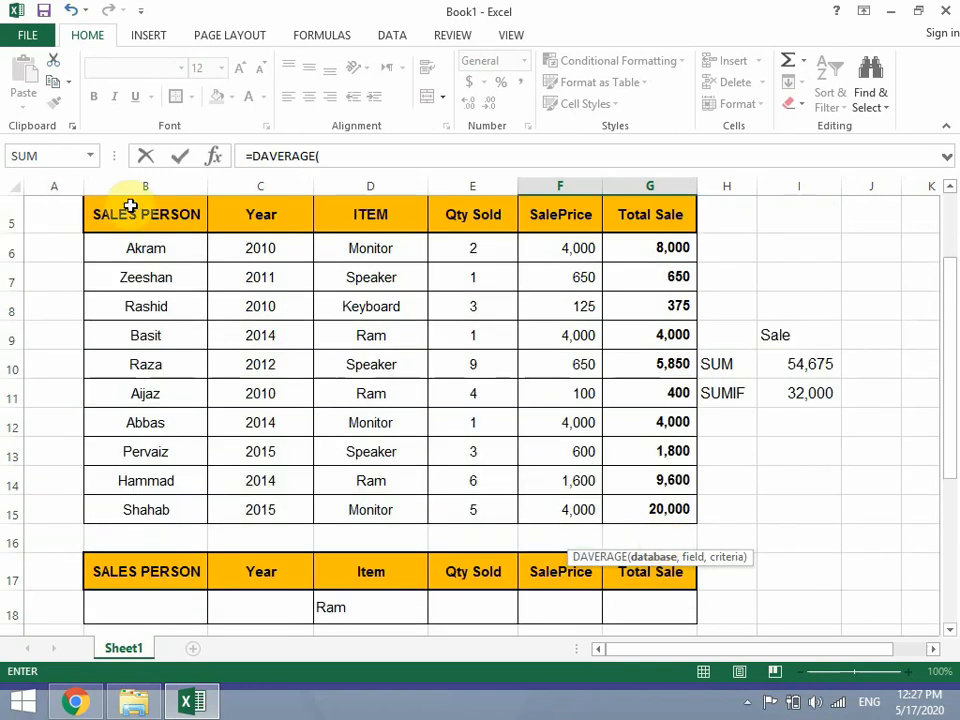
pyautogui.moveTo(130, 205); pyautogui.dragTo(634, 514)
pyautogui.write(',')
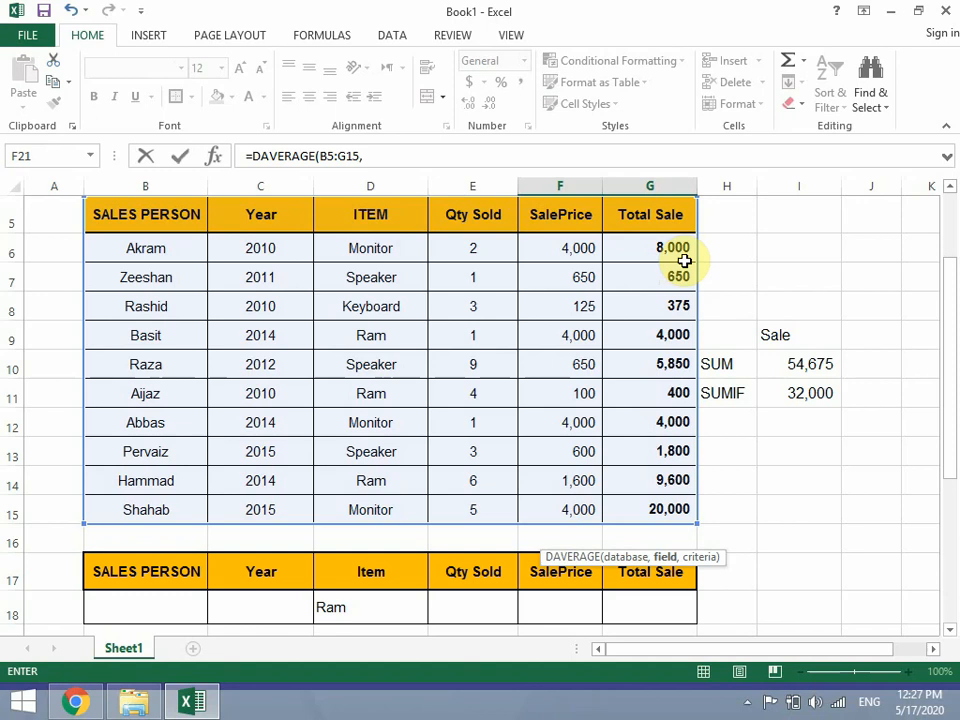
pyautogui.click(491, 214)
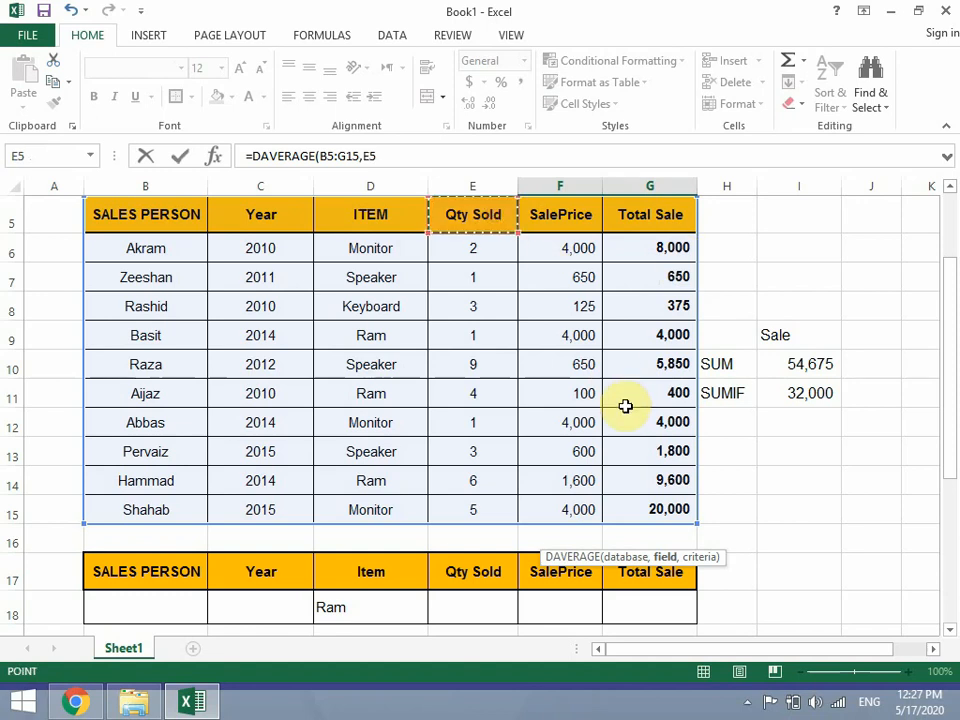
pyautogui.write(',')
pyautogui.moveTo(186, 390); pyautogui.dragTo(634, 437)
pyautogui.write(')')
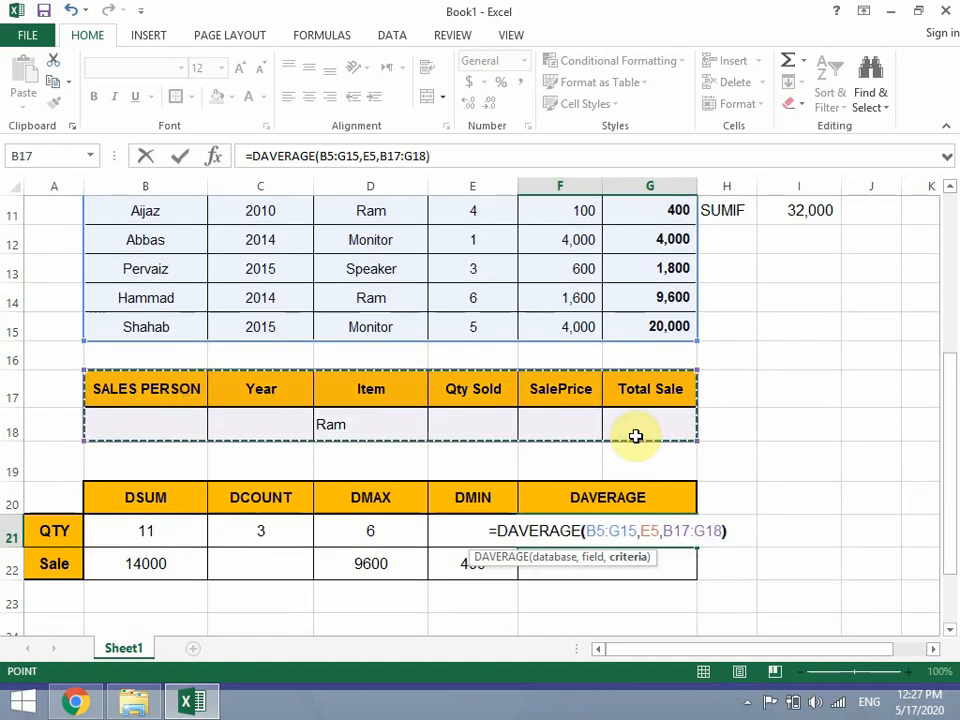
pyautogui.press('Return')
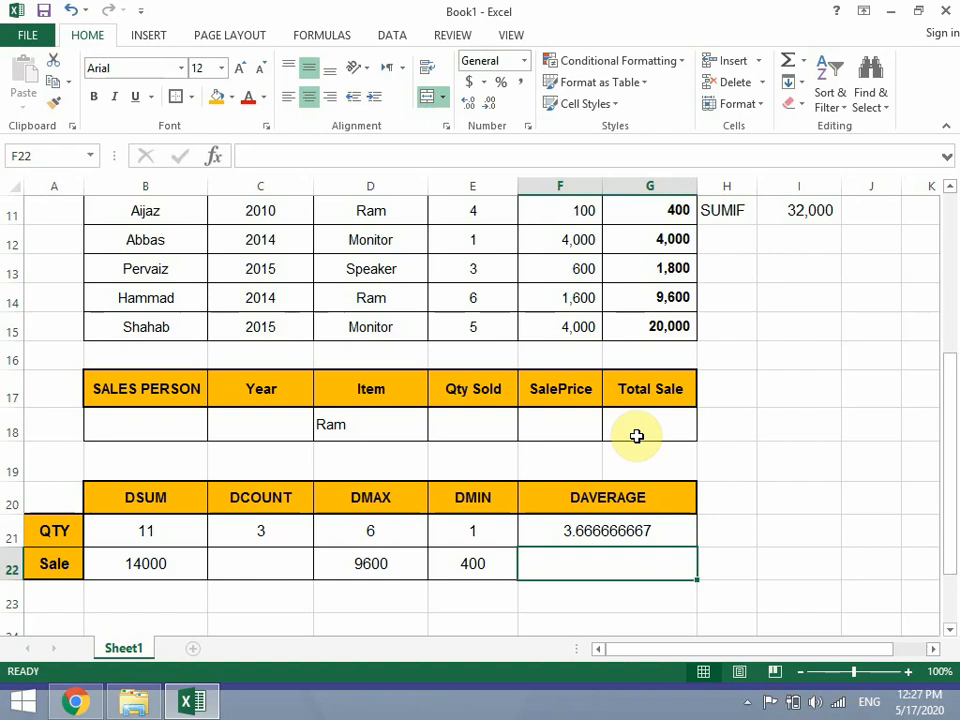
# - Enter a DAVERAGE formula in F22 using database B5:G15, the Total Sale header G5 as field, and criteria B17:G18
pyautogui.write('=dav')
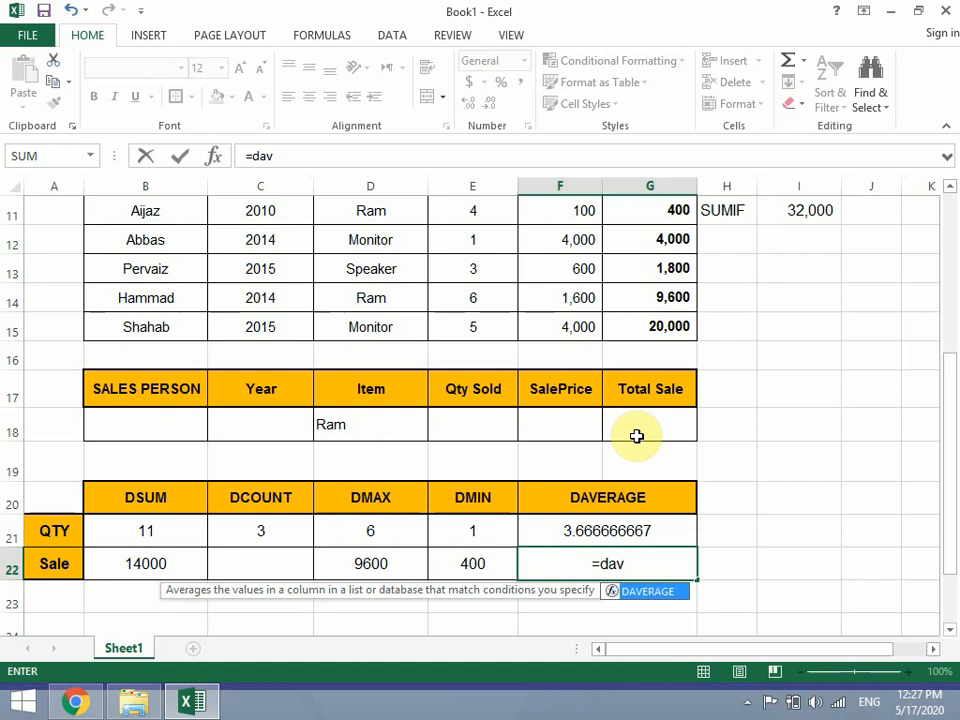
pyautogui.press('Tab')
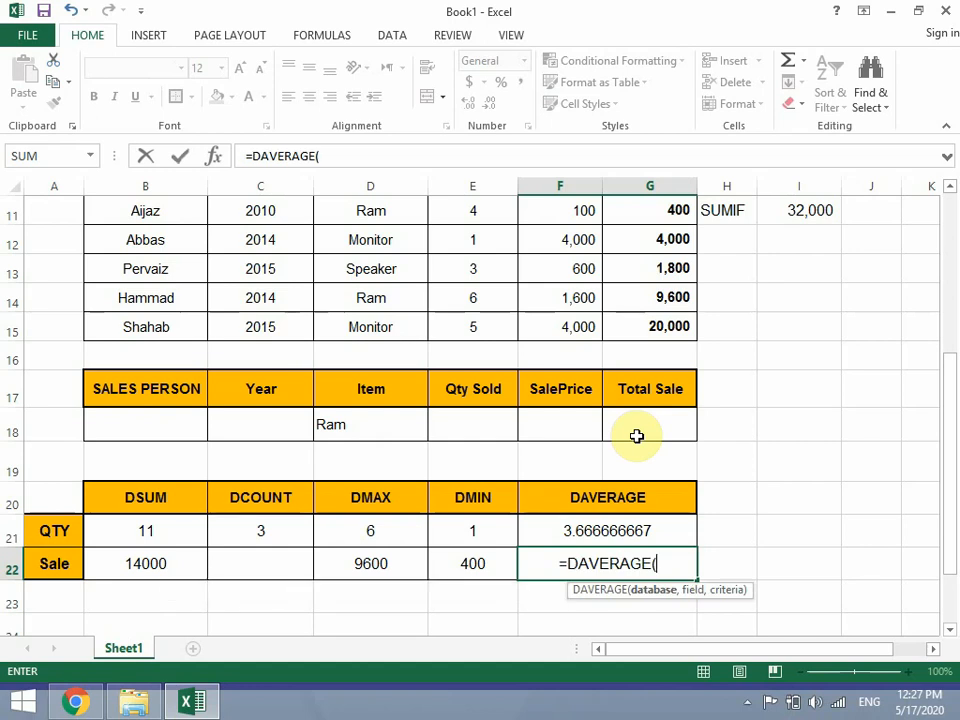
pyautogui.scroll(2, 266, 317)
pyautogui.moveTo(182, 216); pyautogui.dragTo(621, 508)
pyautogui.write(',')
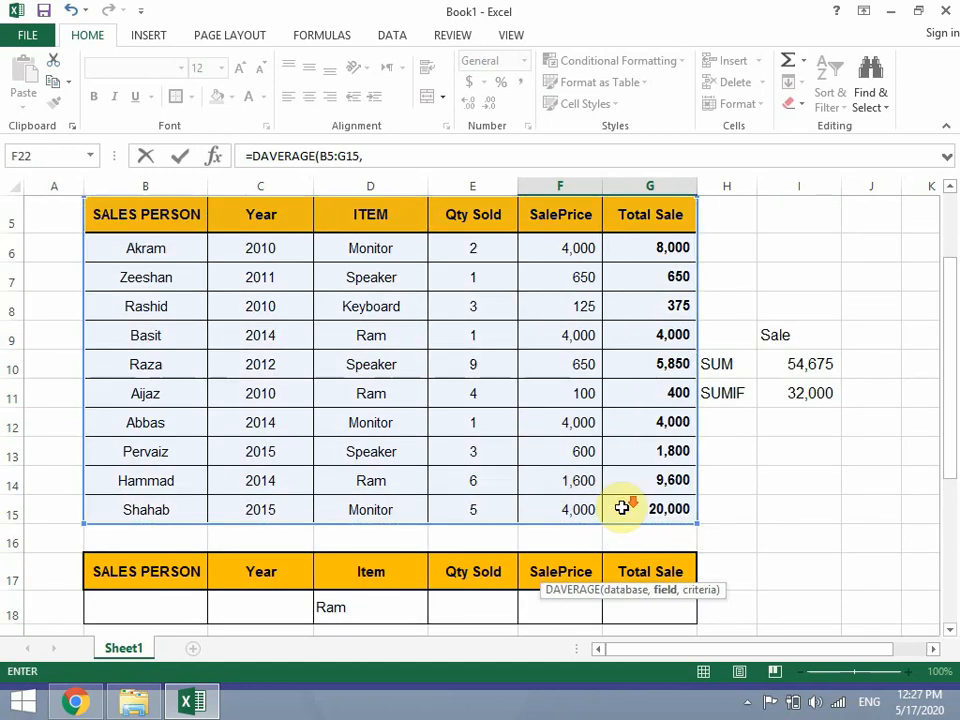
pyautogui.scroll(-1, 621, 508)
pyautogui.scroll(1, 621, 508)
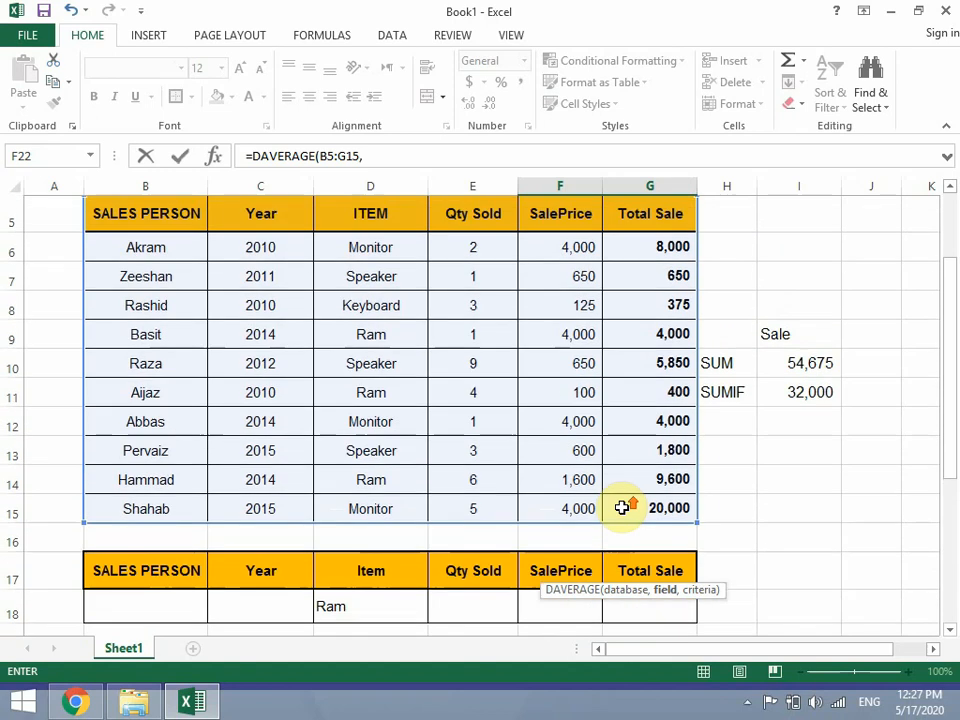
pyautogui.click(634, 216)
pyautogui.write(',')
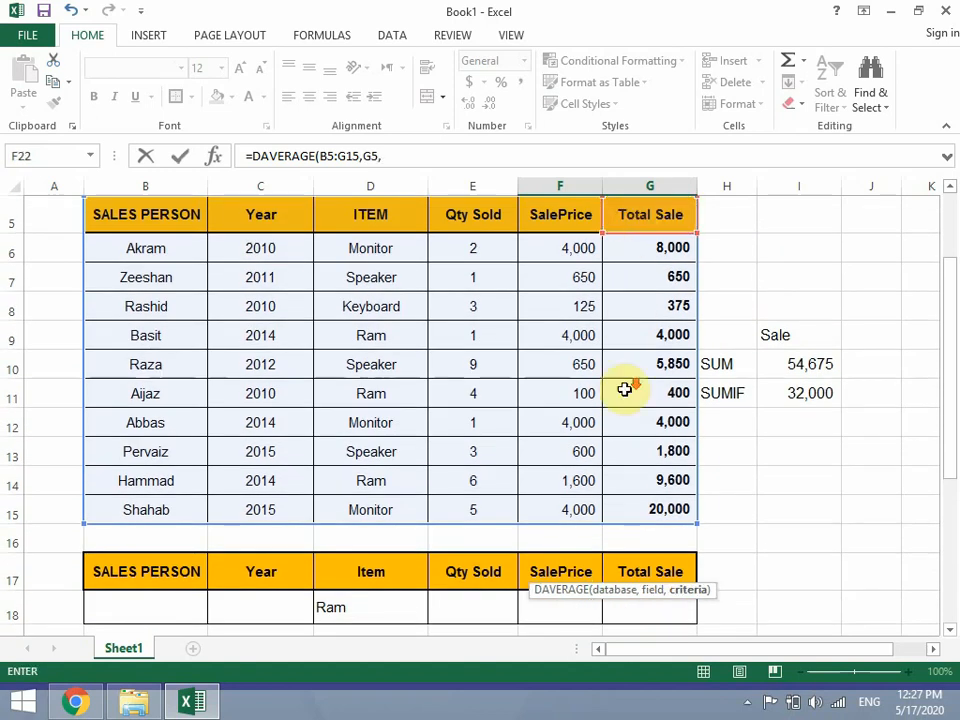
pyautogui.scroll(-1, 624, 388)
pyautogui.moveTo(200, 476); pyautogui.dragTo(625, 507)
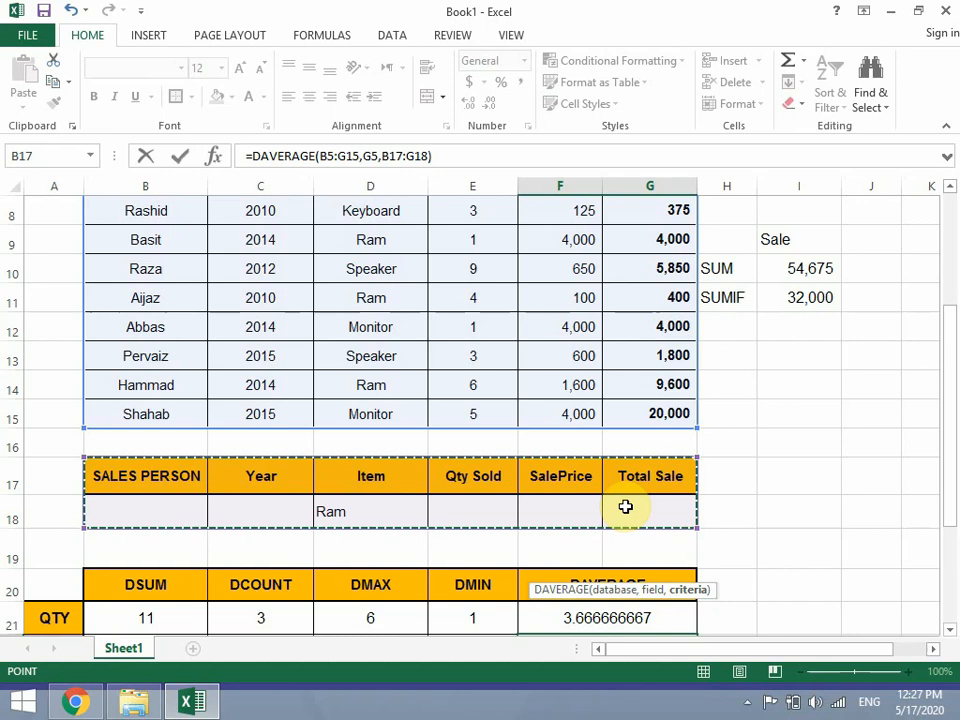
pyautogui.press('Return')
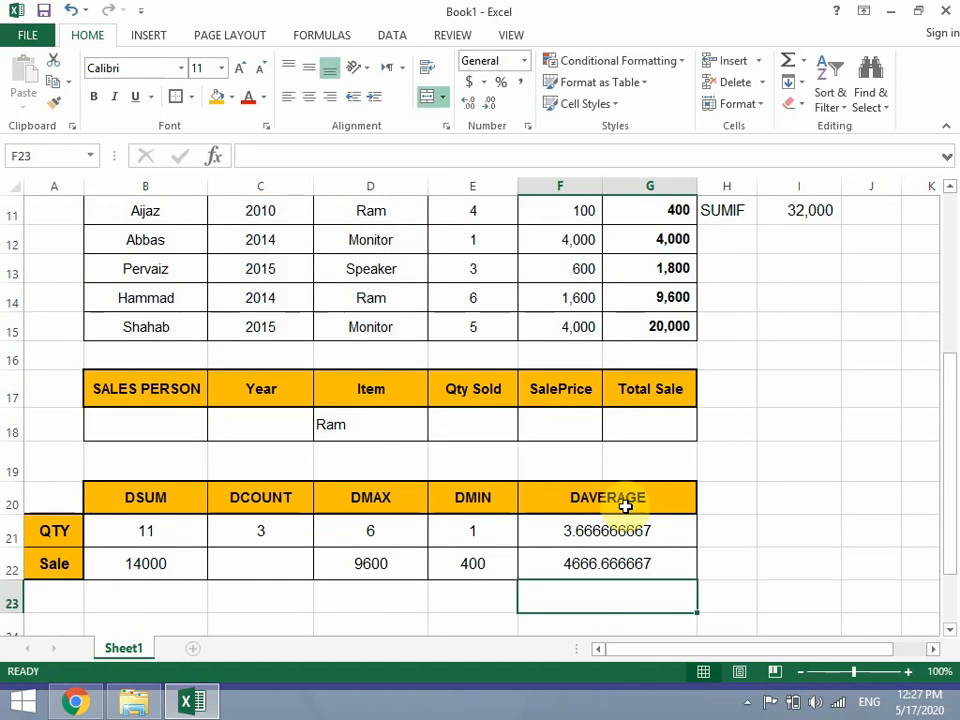
# - Enter a DCOUNT formula in C22 using database B5:G15, the Total Sale header G5 as field, and criteria B17:G18
pyautogui.click(285, 563)
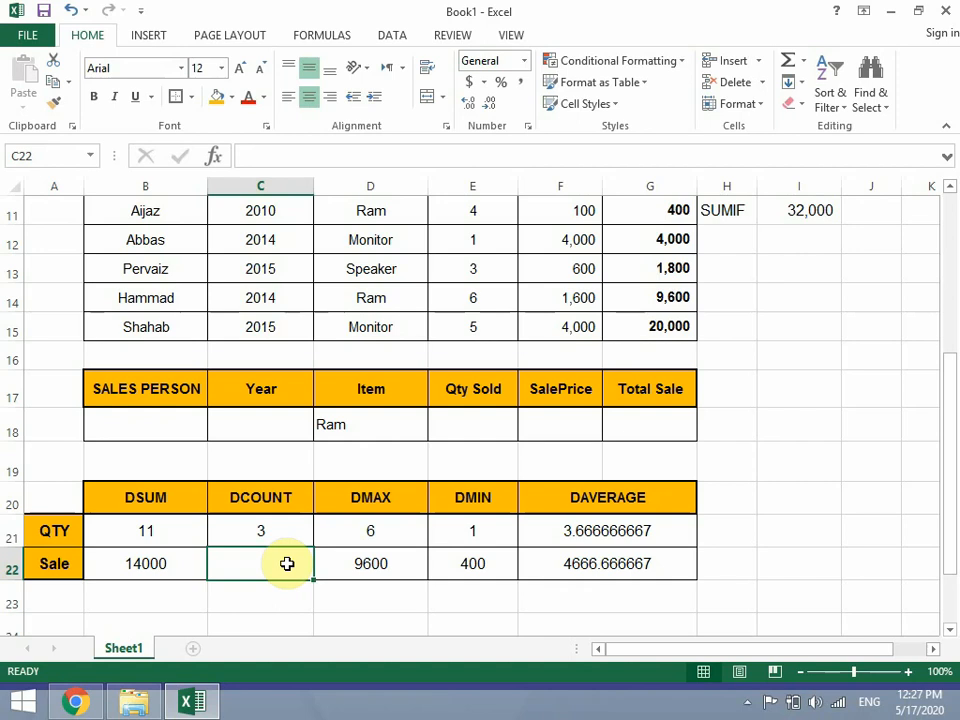
pyautogui.write('=')
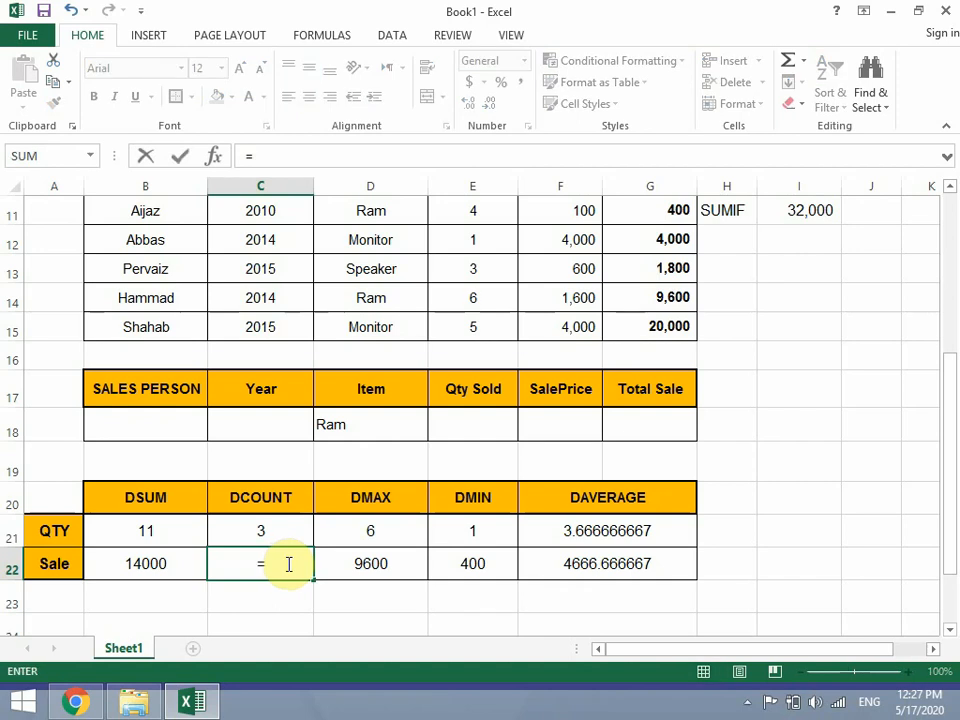
pyautogui.write('dcou')
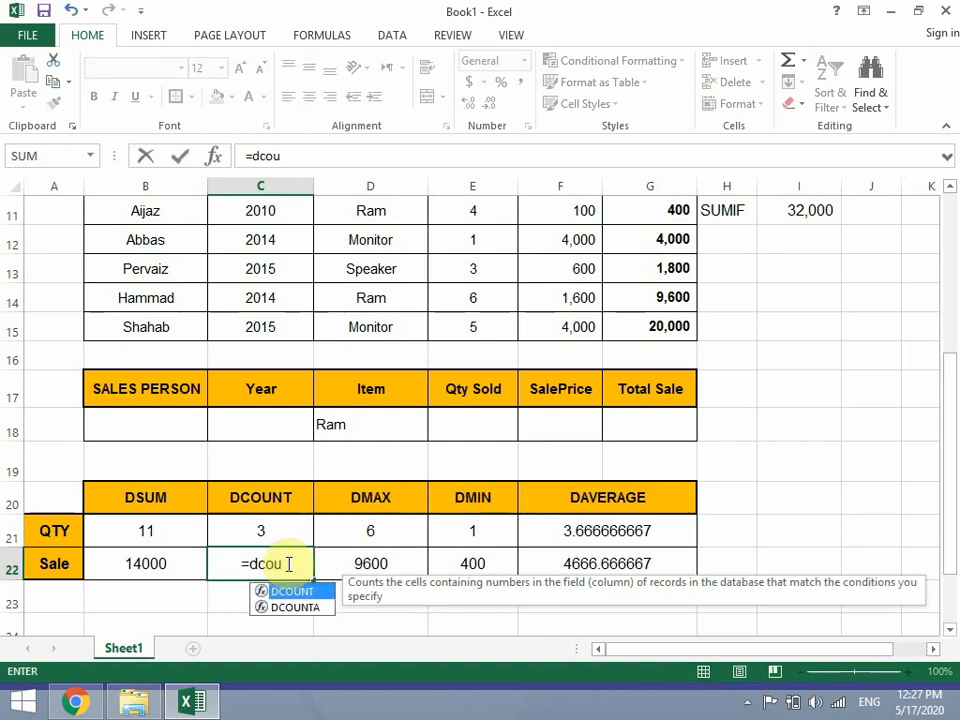
pyautogui.press('Tab')
pyautogui.scroll(2, 321, 561)
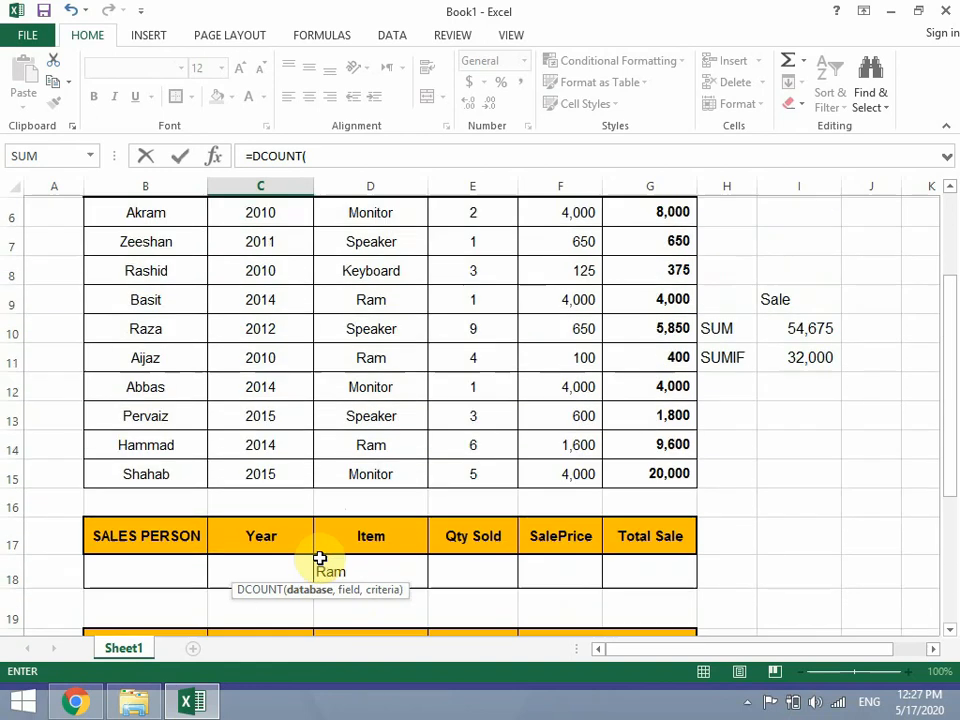
pyautogui.scroll(1, 319, 558)
pyautogui.moveTo(176, 229); pyautogui.dragTo(643, 505)
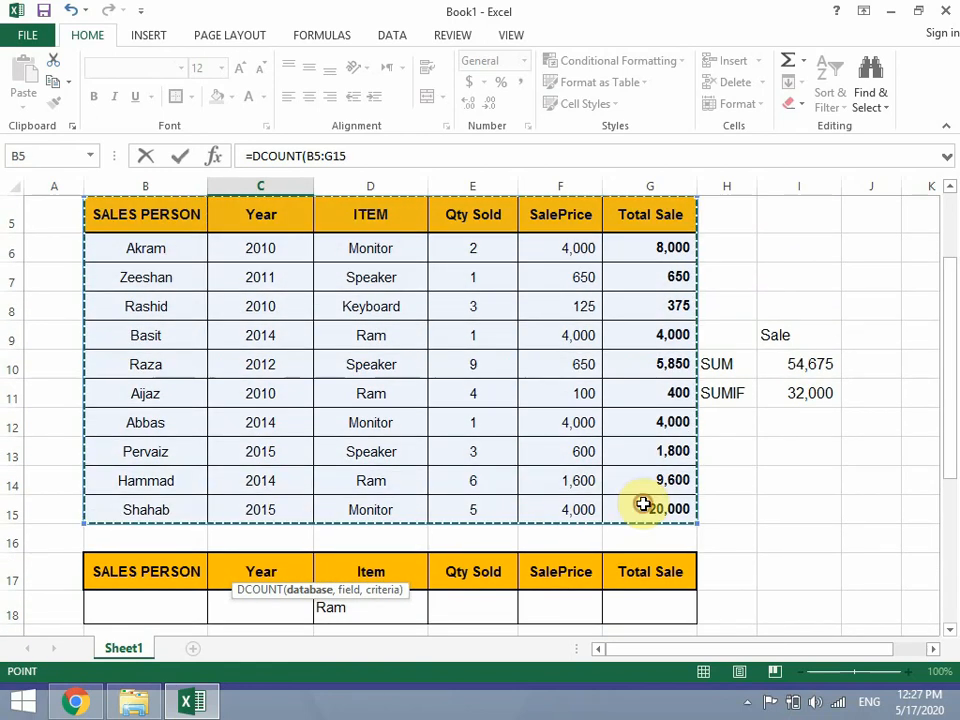
pyautogui.write(',')
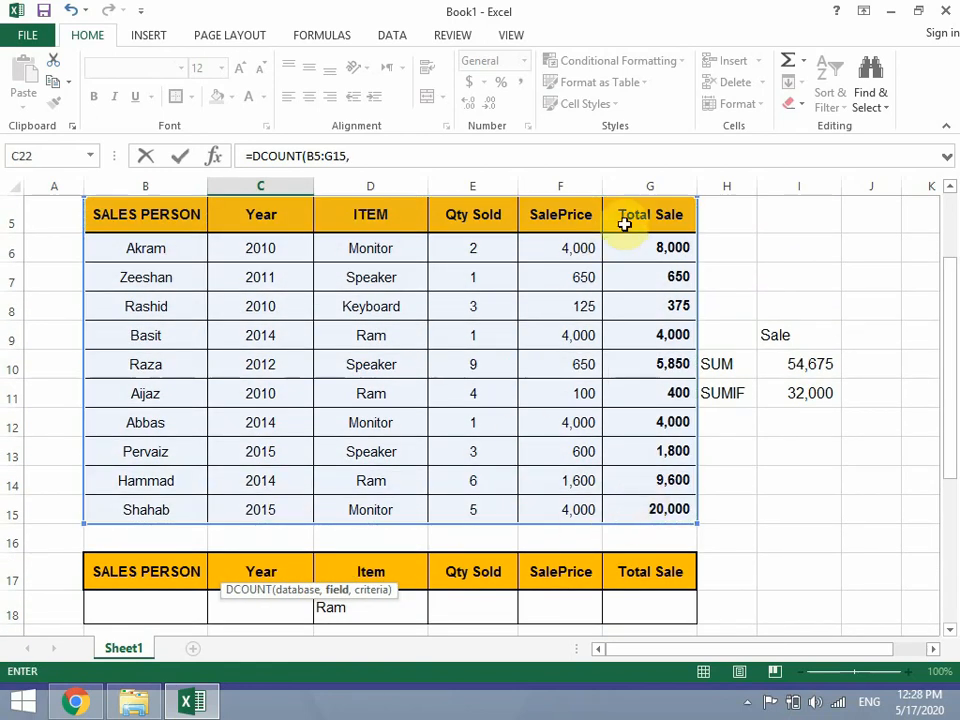
pyautogui.click(624, 224)
pyautogui.write(',')
pyautogui.scroll(-1, 258, 477)
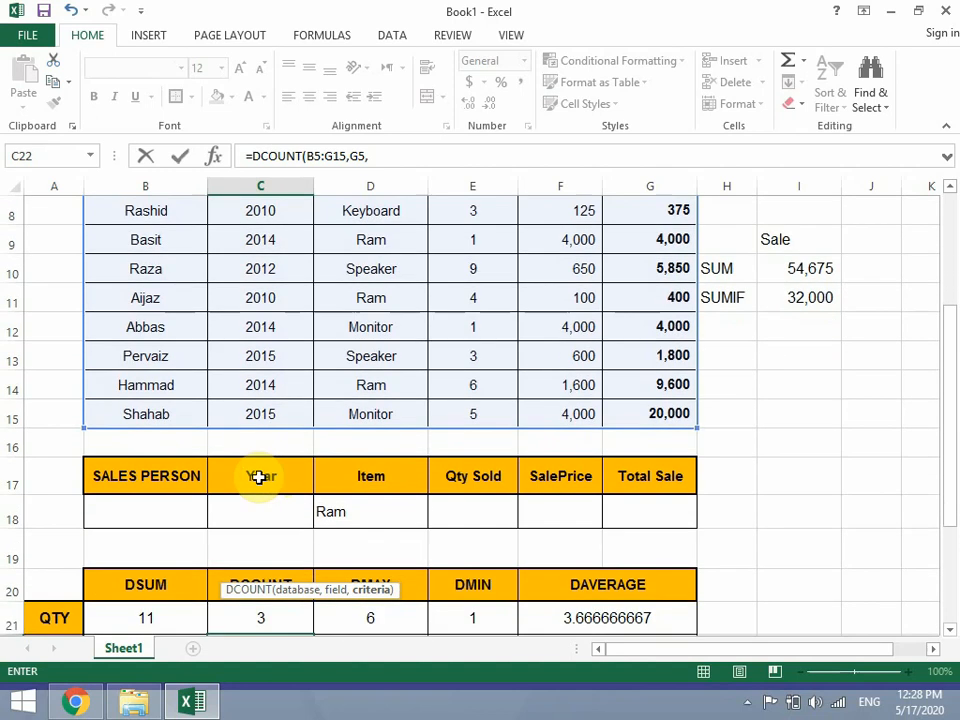
pyautogui.moveTo(190, 488); pyautogui.dragTo(611, 511)
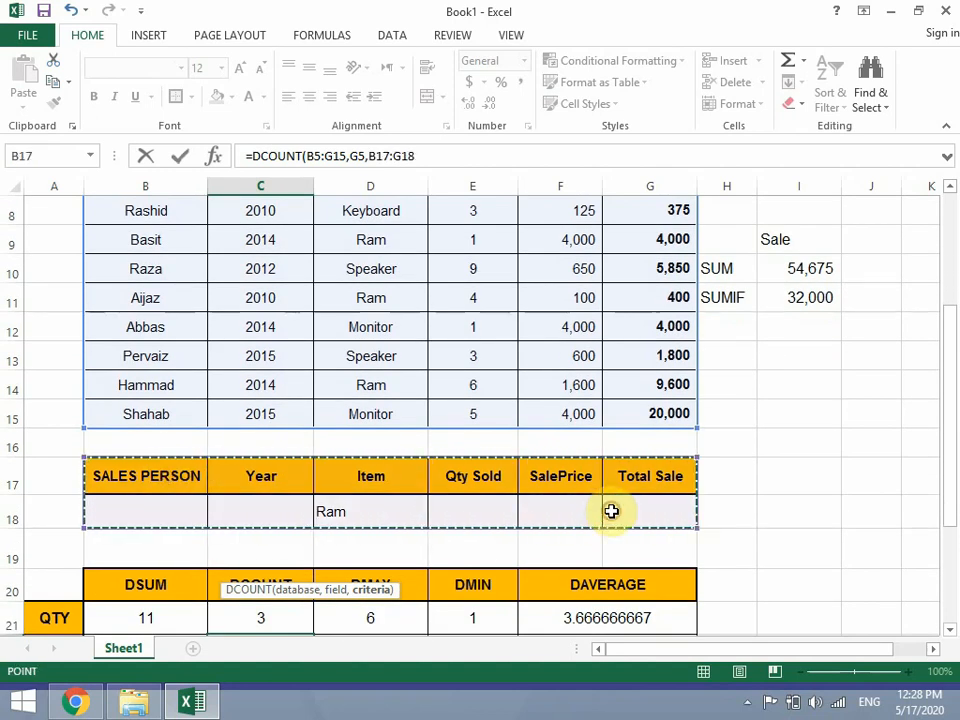
pyautogui.write(')')
pyautogui.press('Return')
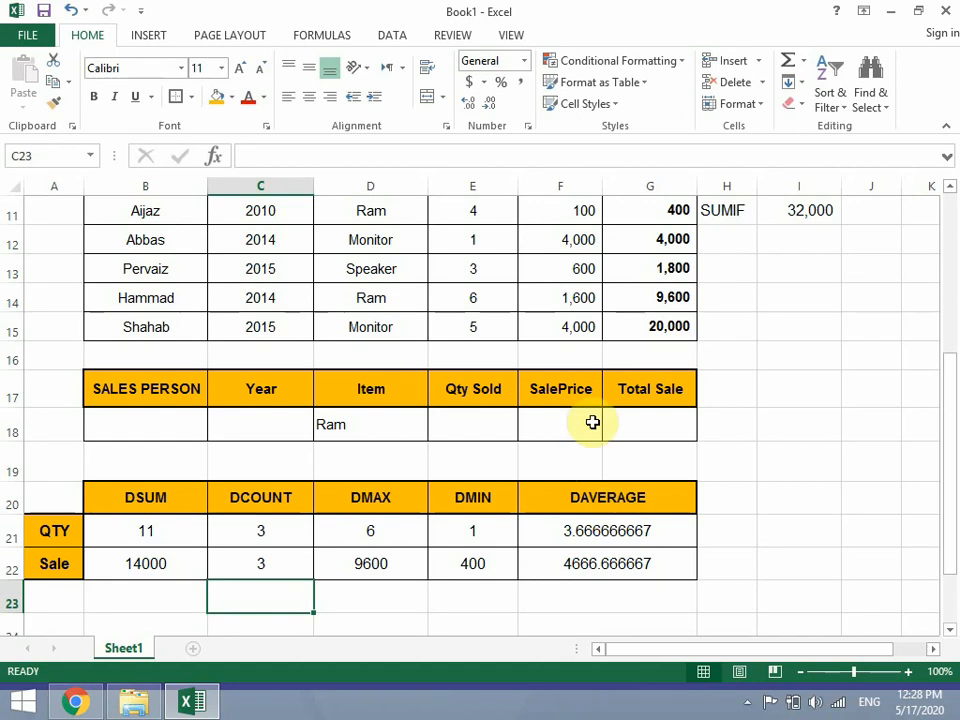
# - Compare the quantity and sale results of DCOUNT in C21:C22 and of DAVERAGE in F21:F22
pyautogui.click(294, 531)
pyautogui.click(287, 564)
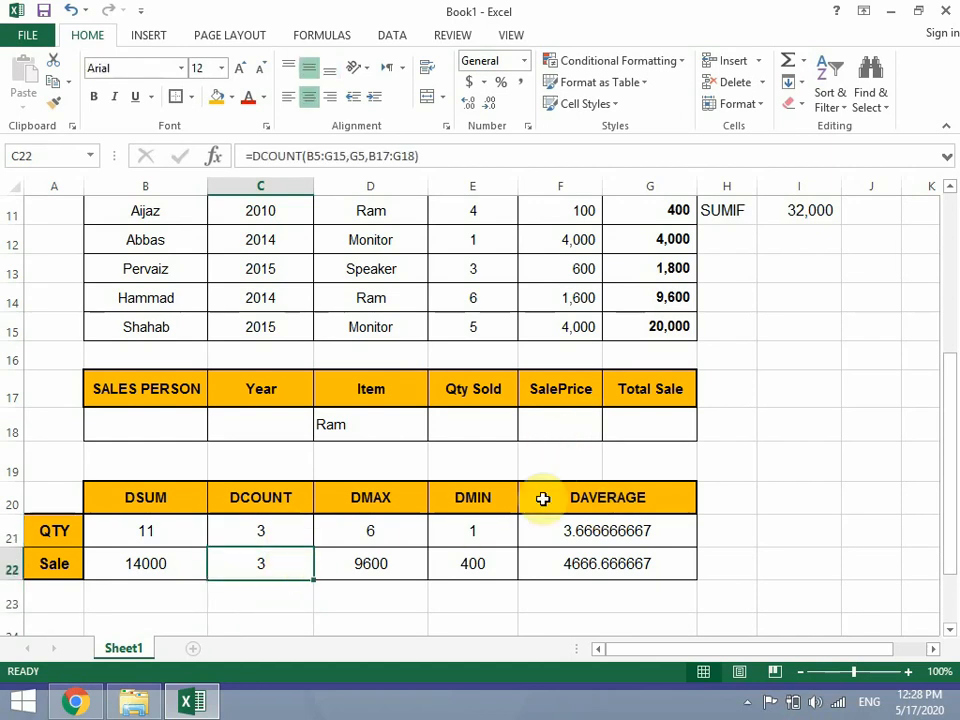
pyautogui.moveTo(268, 538); pyautogui.dragTo(280, 578)
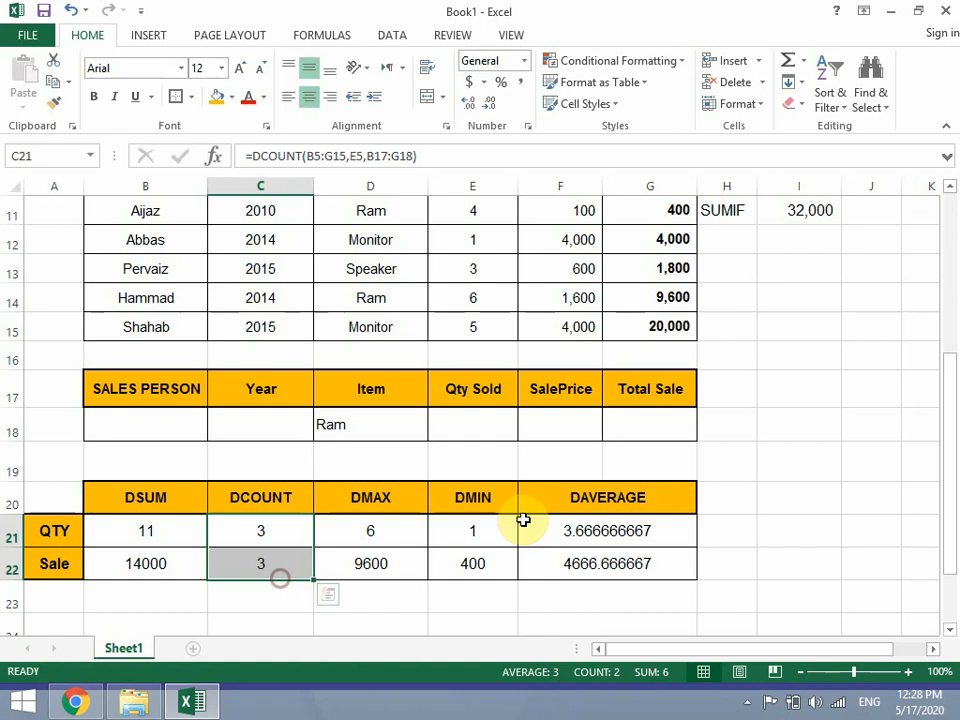
pyautogui.moveTo(561, 535); pyautogui.dragTo(563, 554)
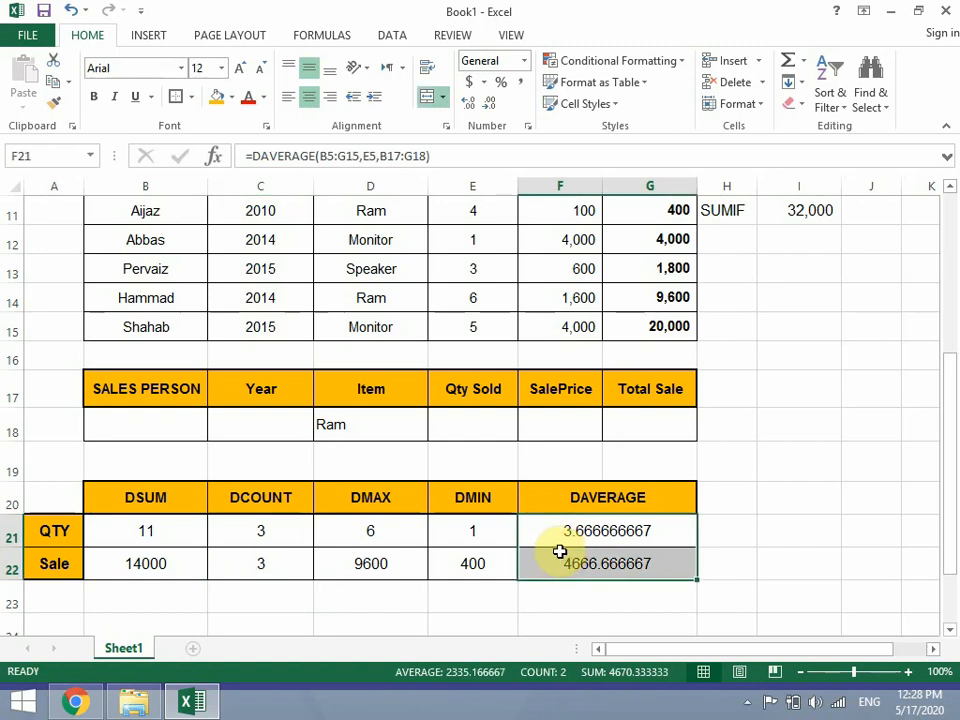